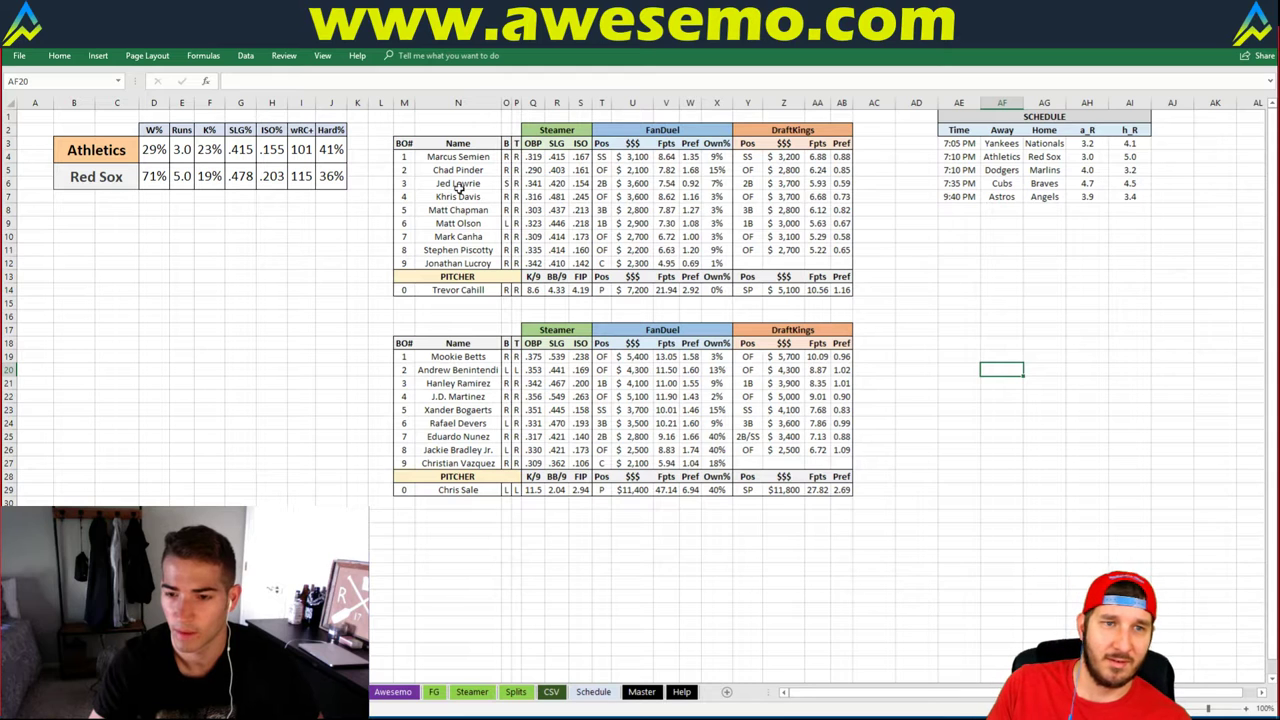
pyautogui.moveTo(958, 143); pyautogui.dragTo(958, 200)
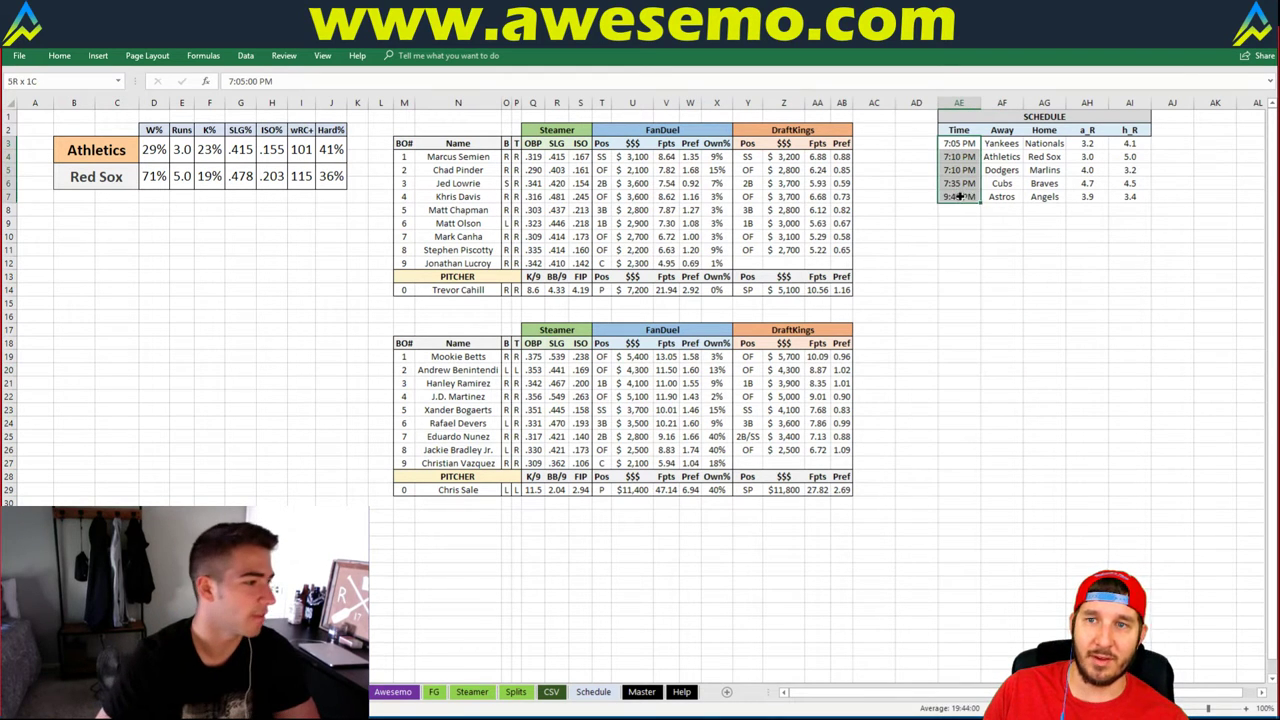
pyautogui.click(957, 223)
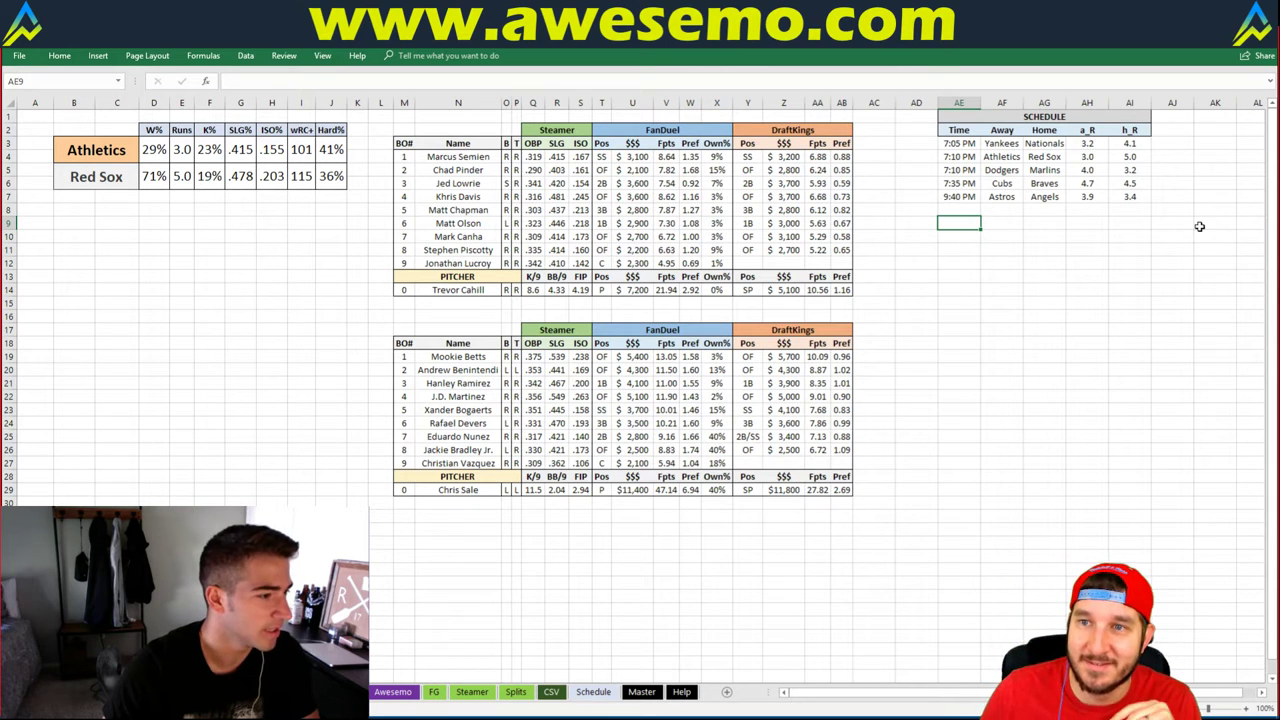
# - AutoFit the column widths of the SCHEDULE table in columns AE to AI
pyautogui.moveTo(969, 112)
pyautogui.mouseDown()
pyautogui.moveTo(1000, 400)
pyautogui.moveTo(1115, 400)
pyautogui.moveTo(1119, 171)
pyautogui.mouseUp()
pyautogui.hotkey('alt', 'h')
pyautogui.press('o')
pyautogui.press('i')
pyautogui.click(1163, 209)
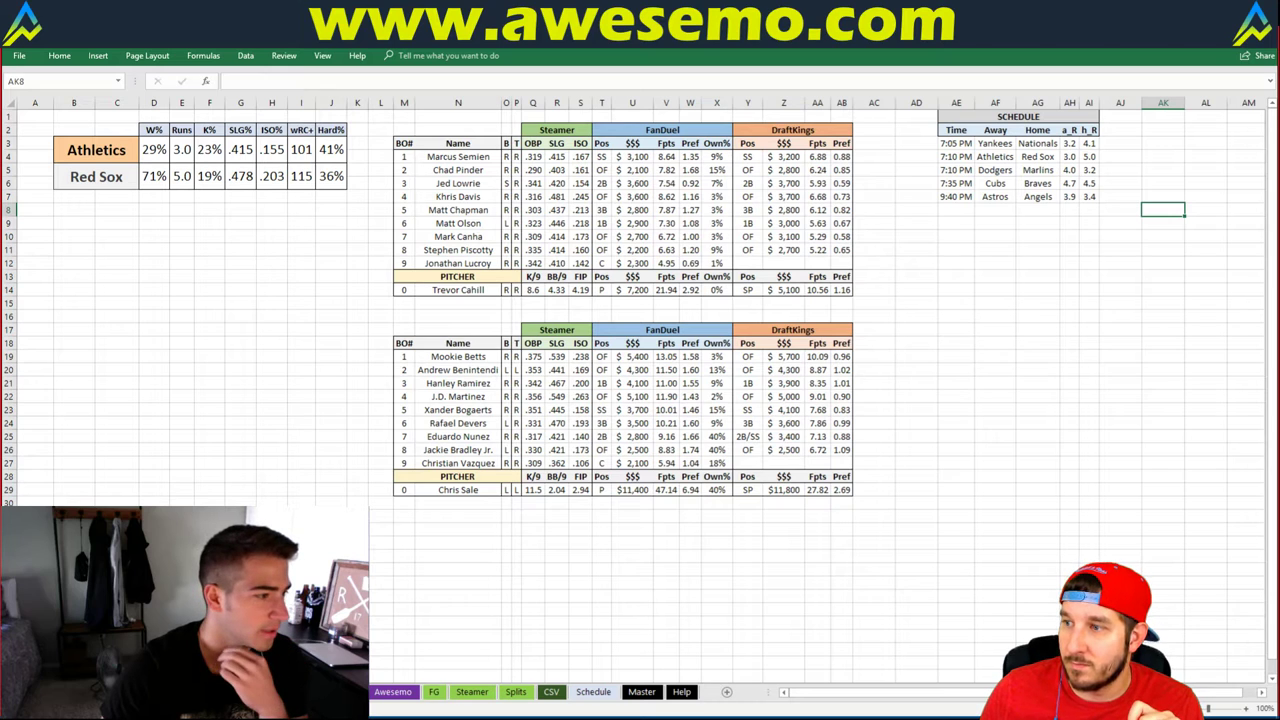
# - Switch the matchup sheet to the Yankees game by setting the team in B3 to Yankees
pyautogui.click(1246, 708)
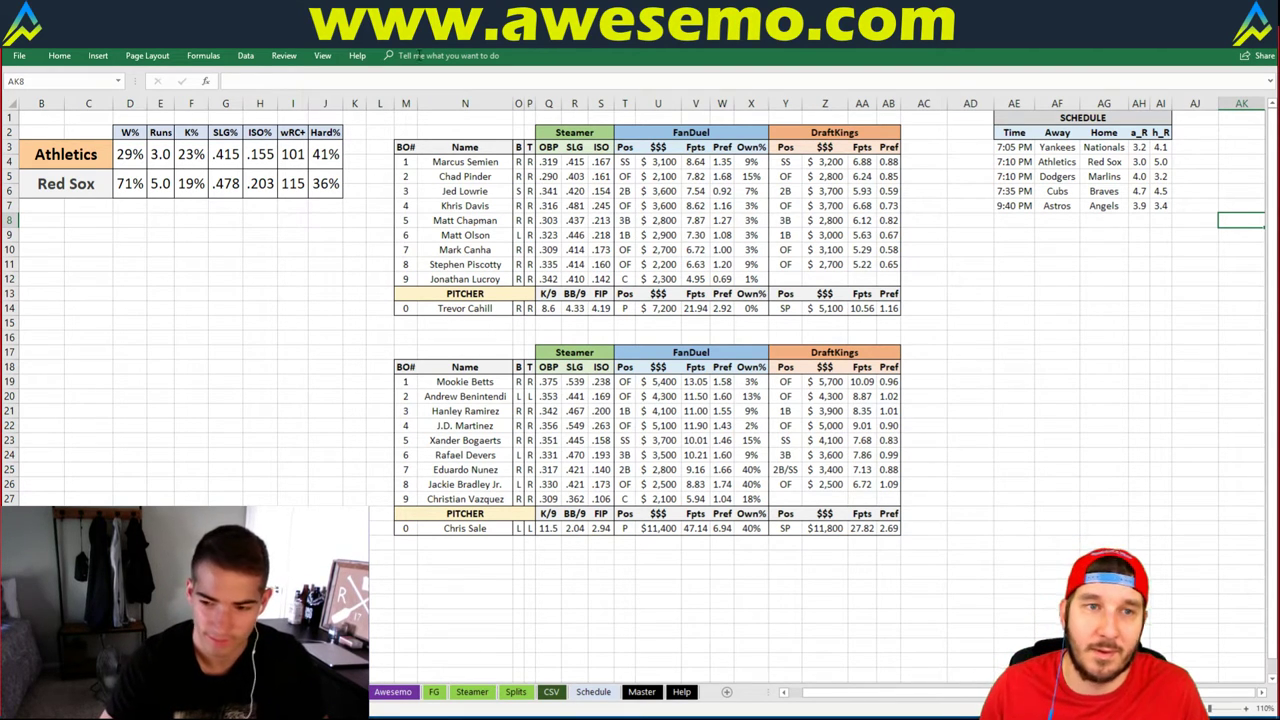
pyautogui.click(40, 152)
pyautogui.write('Yankees')
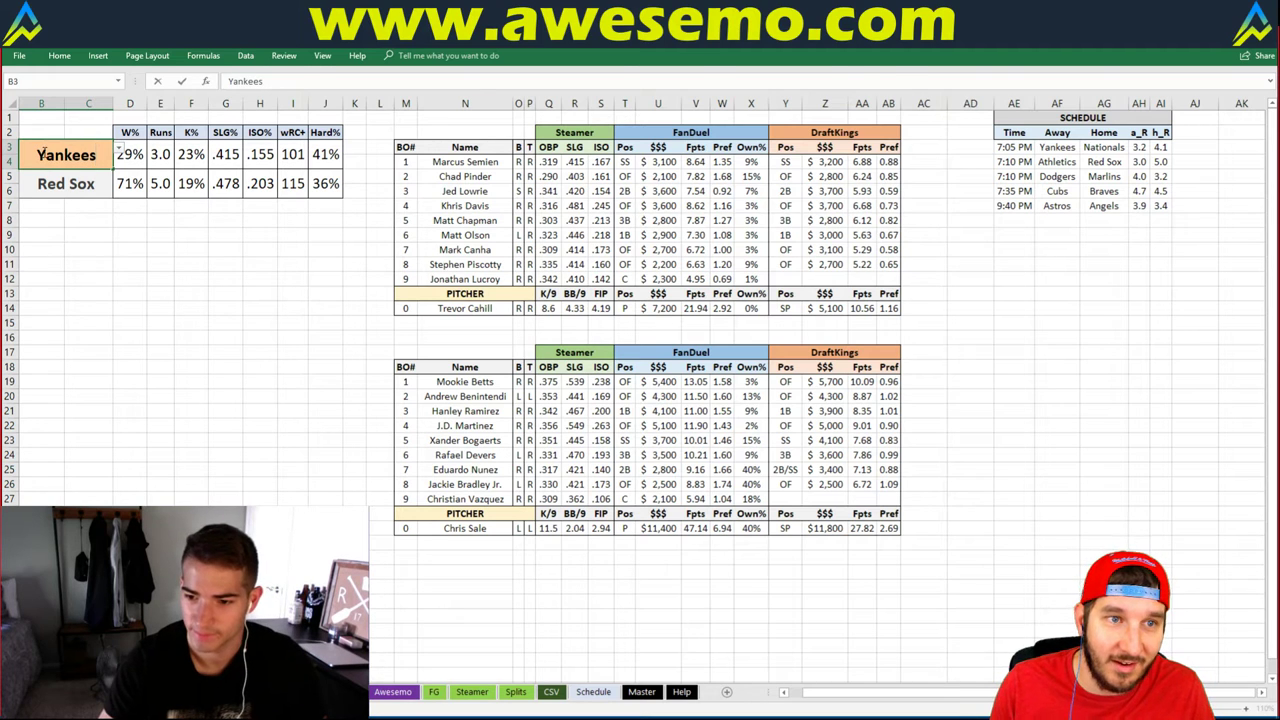
pyautogui.press('Return')
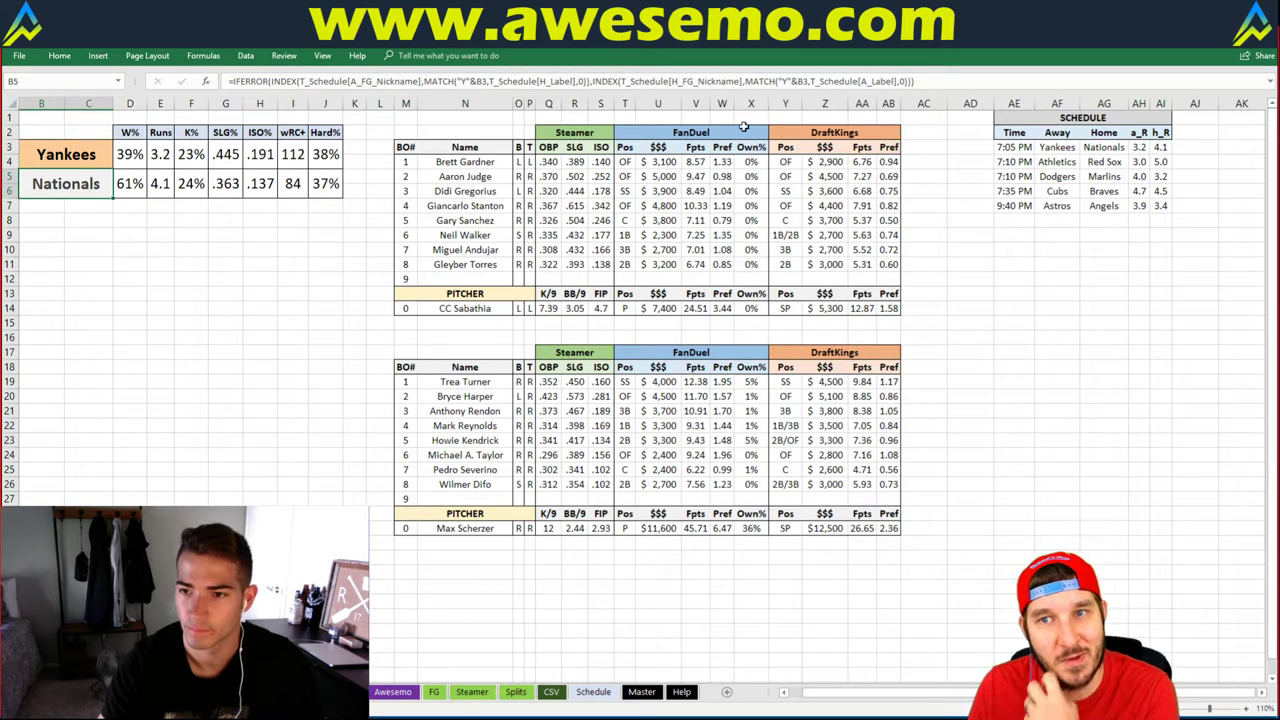
pyautogui.click(1104, 103)
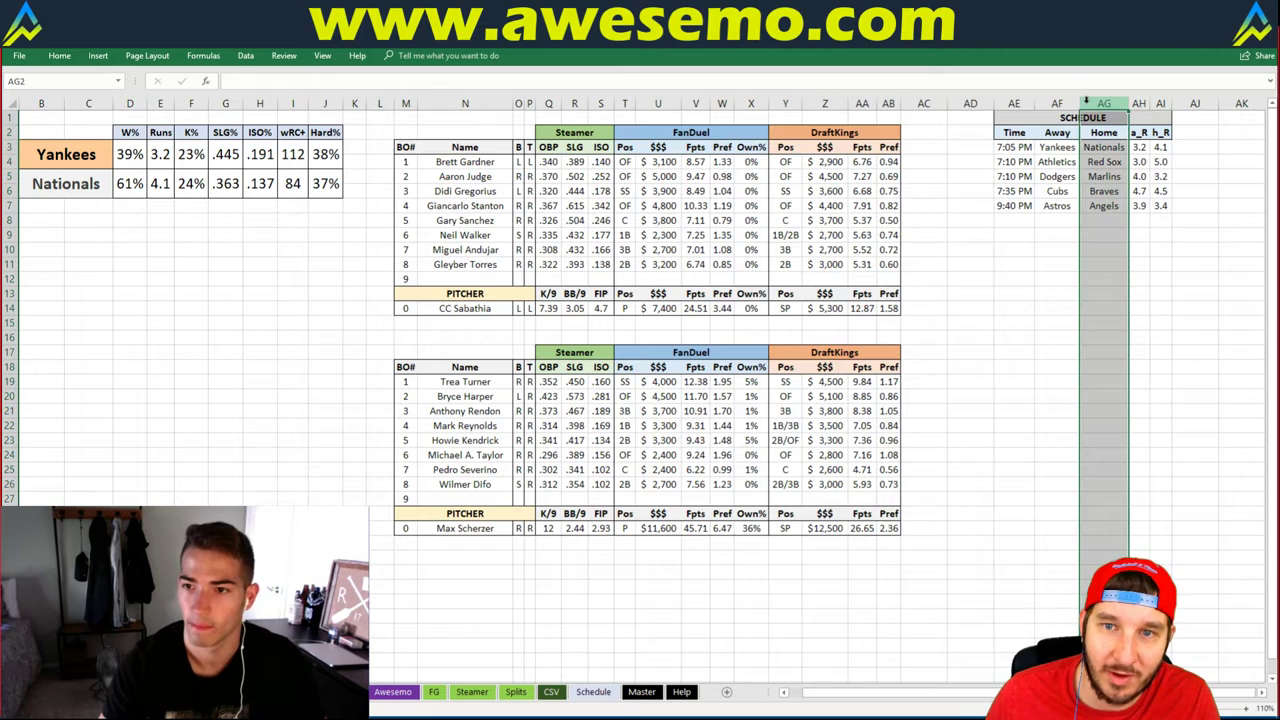
pyautogui.click(1038, 280)
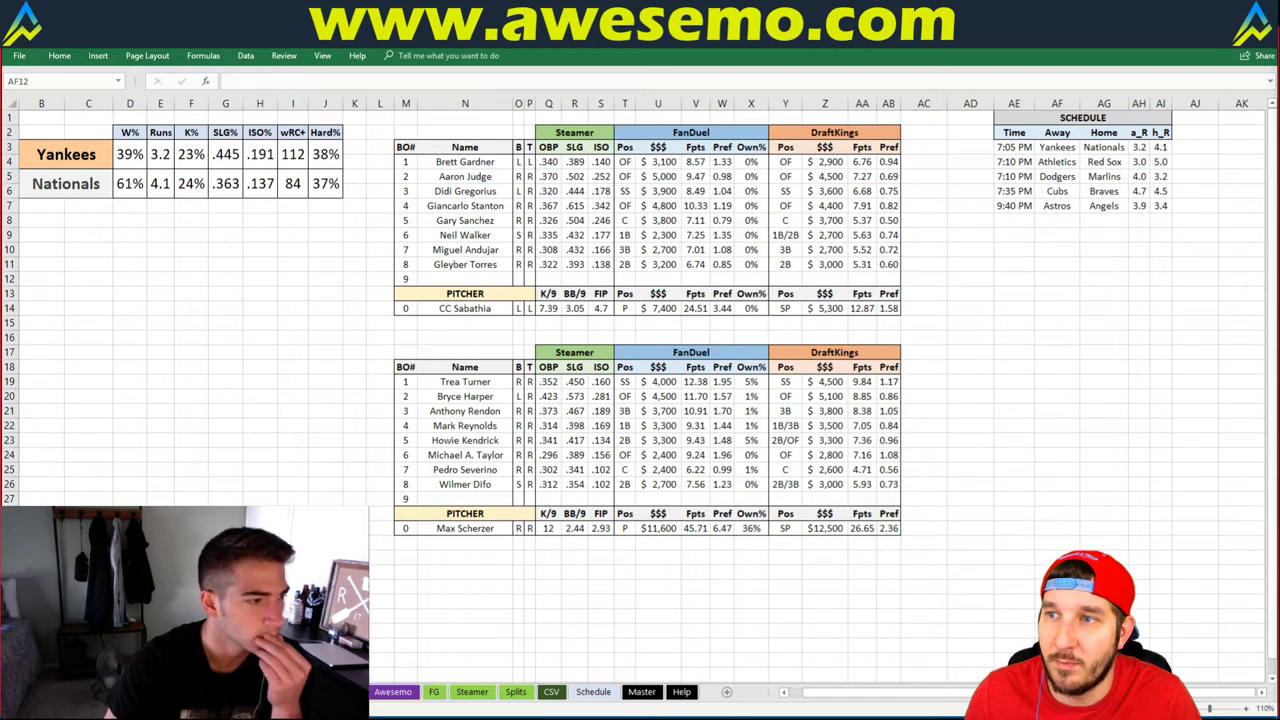
pyautogui.hotkey('alt', 'Tab')
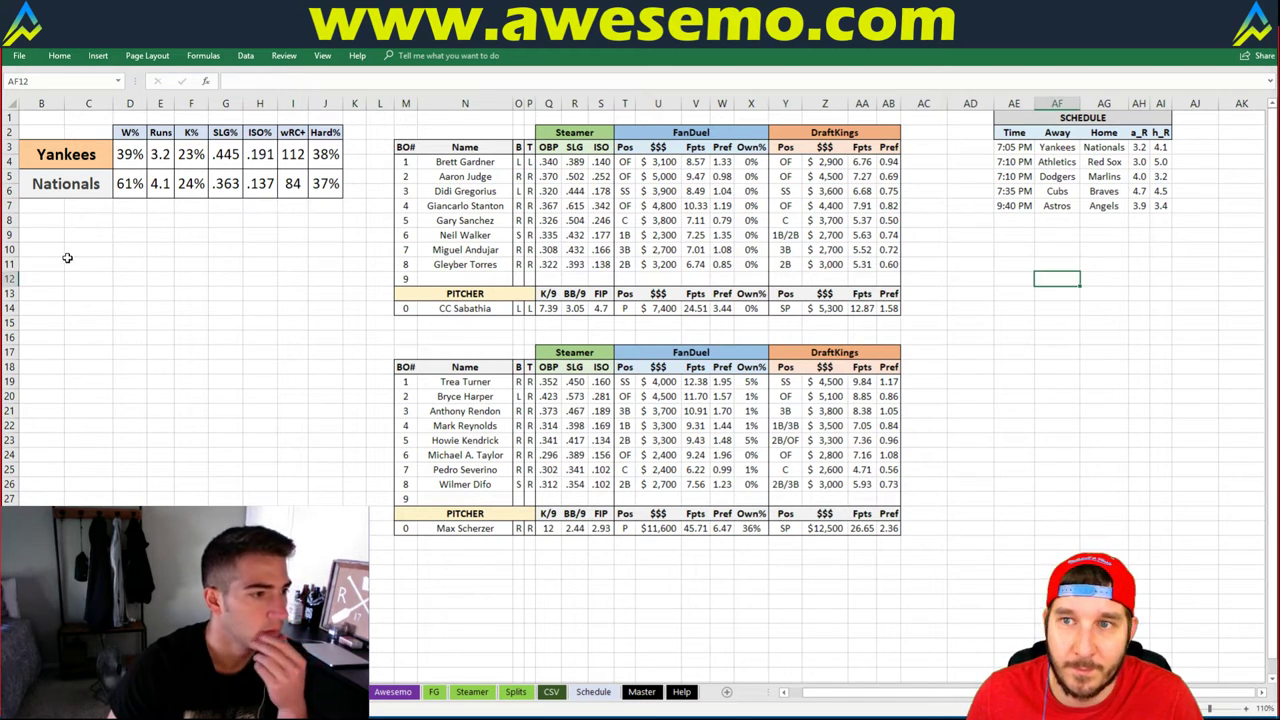
# - Switch the matchup sheet to the Athletics game by setting the team in B3 to Athletics
pyautogui.click(82, 158)
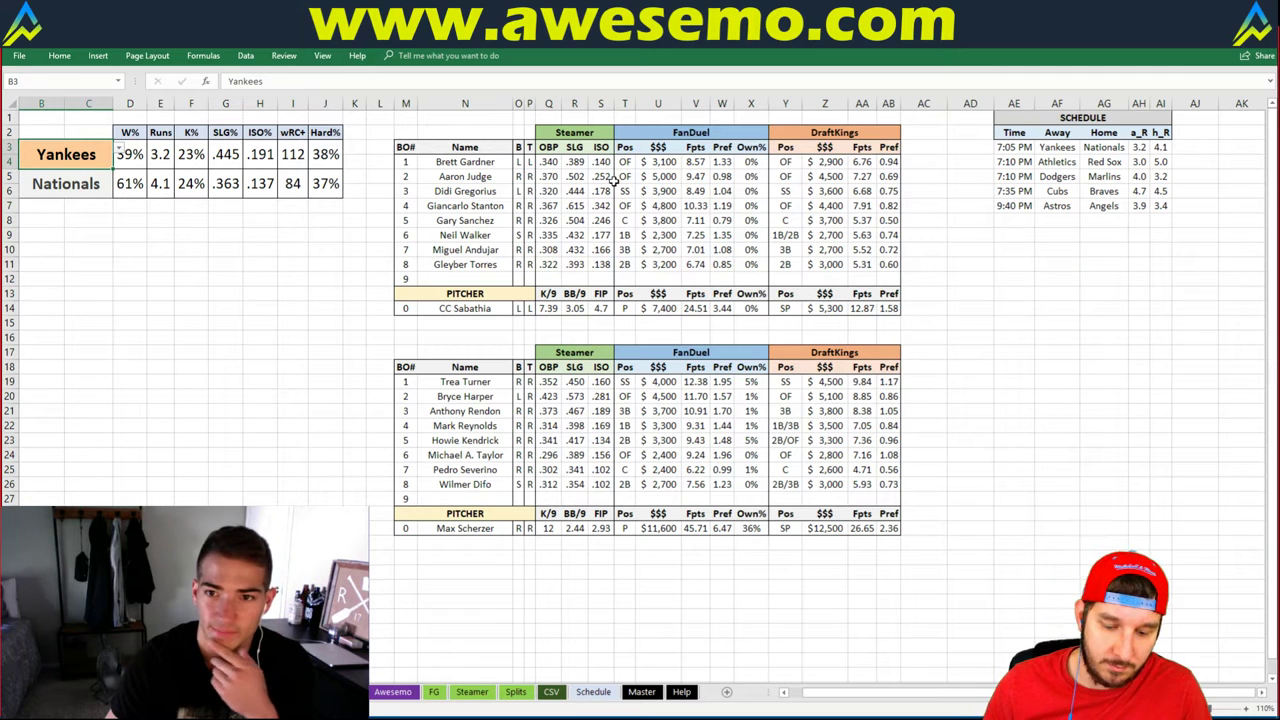
pyautogui.write('Athletics')
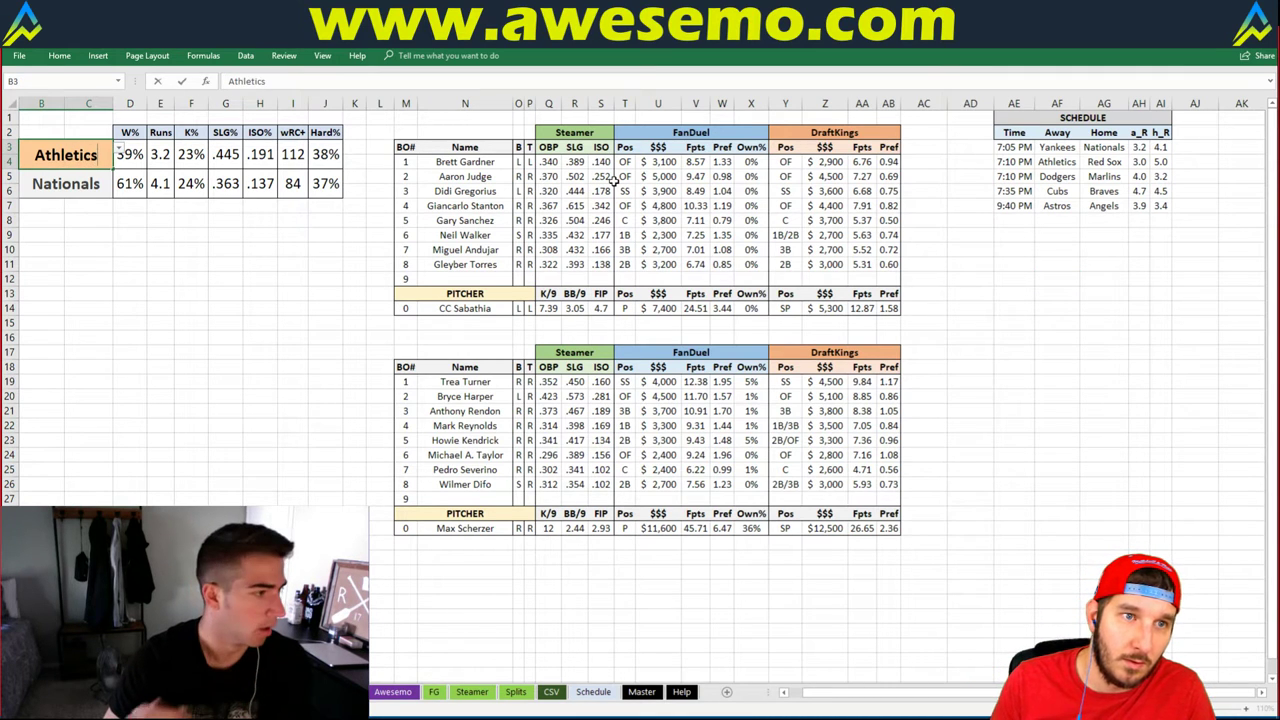
pyautogui.press('Return')
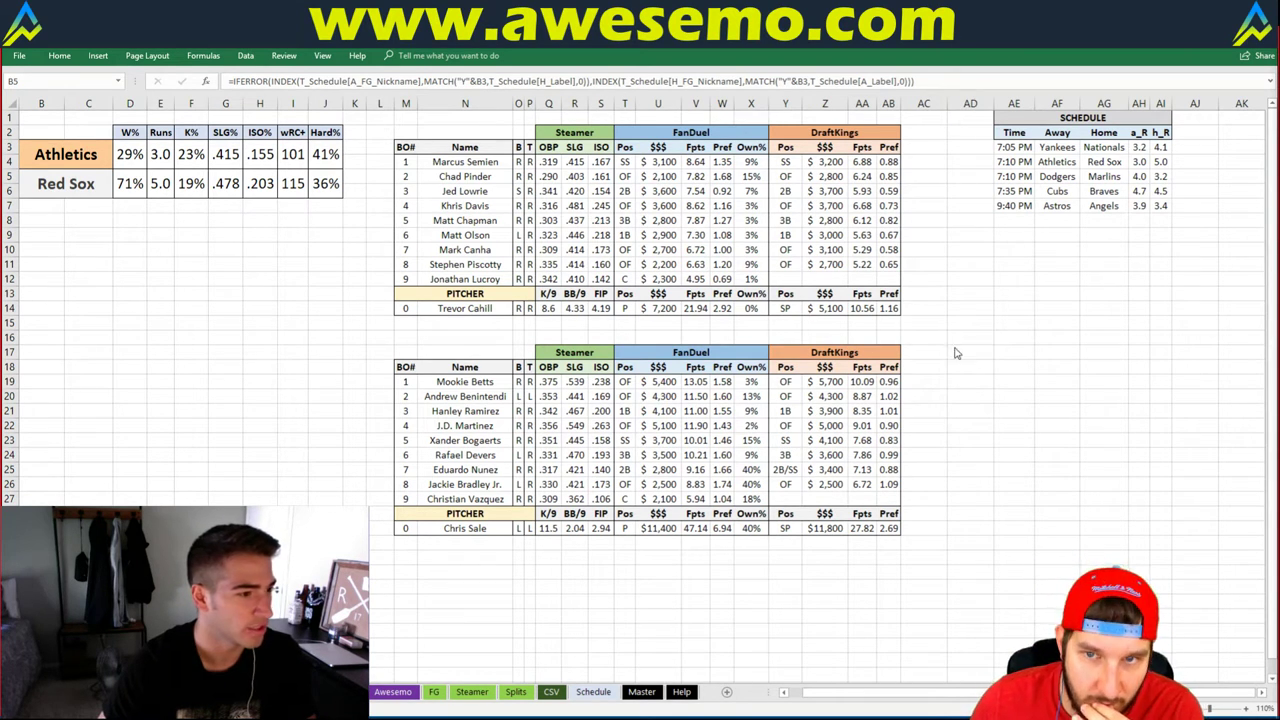
# - Copy the DraftKings cells Y26:AB26 and paste only their formulas into the ninth hitter's empty cells in row 27
pyautogui.click(787, 486)
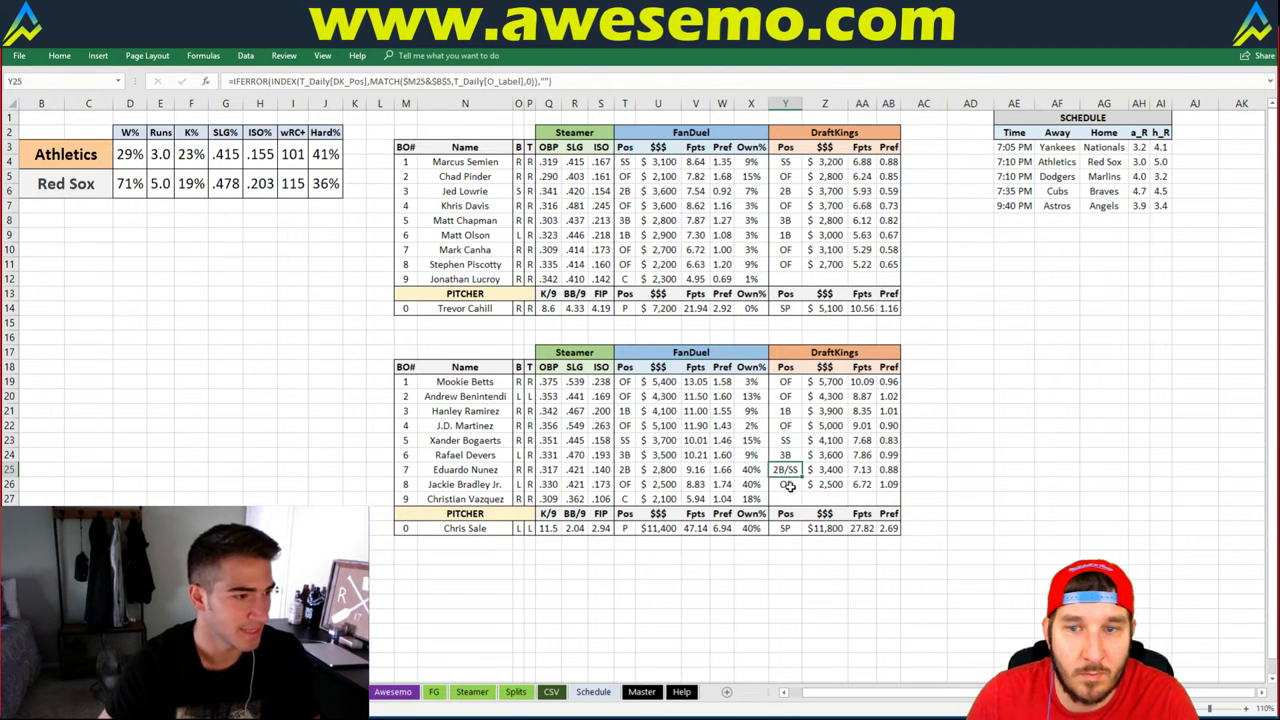
pyautogui.moveTo(787, 486); pyautogui.dragTo(878, 486)
pyautogui.hotkey('ctrl', 'c')
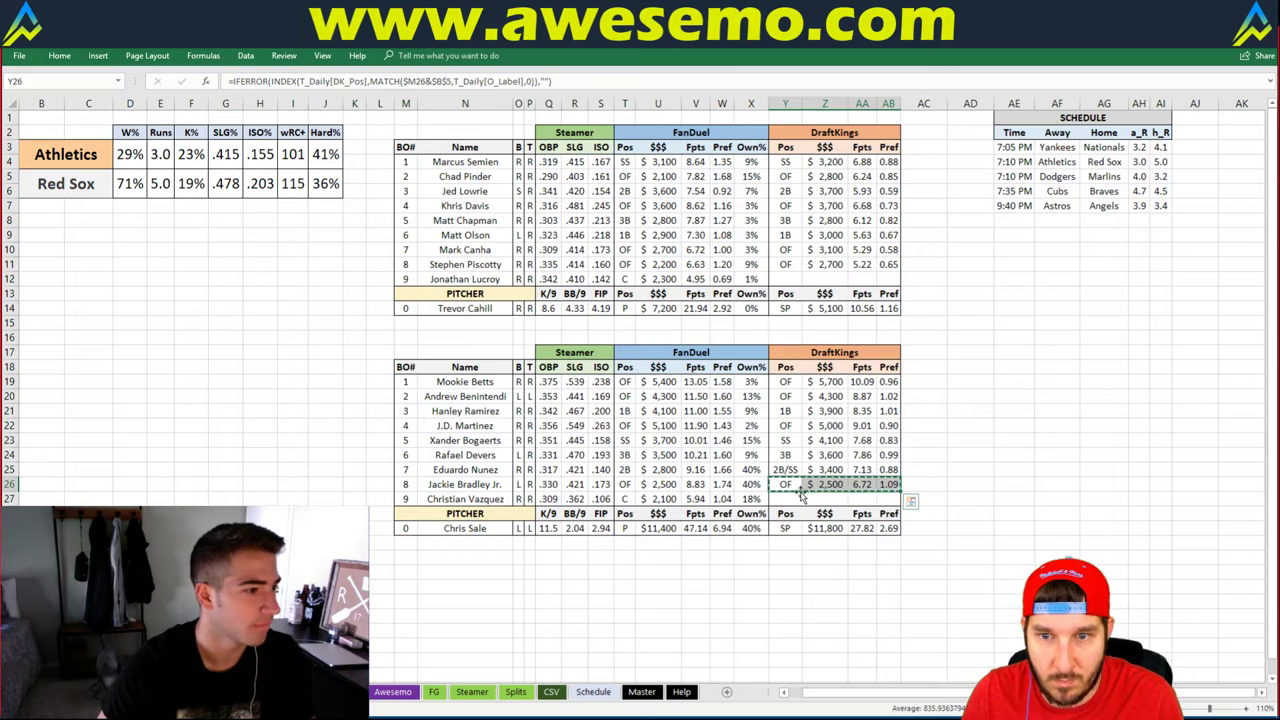
pyautogui.rightClick(786, 499)
pyautogui.click(851, 254)
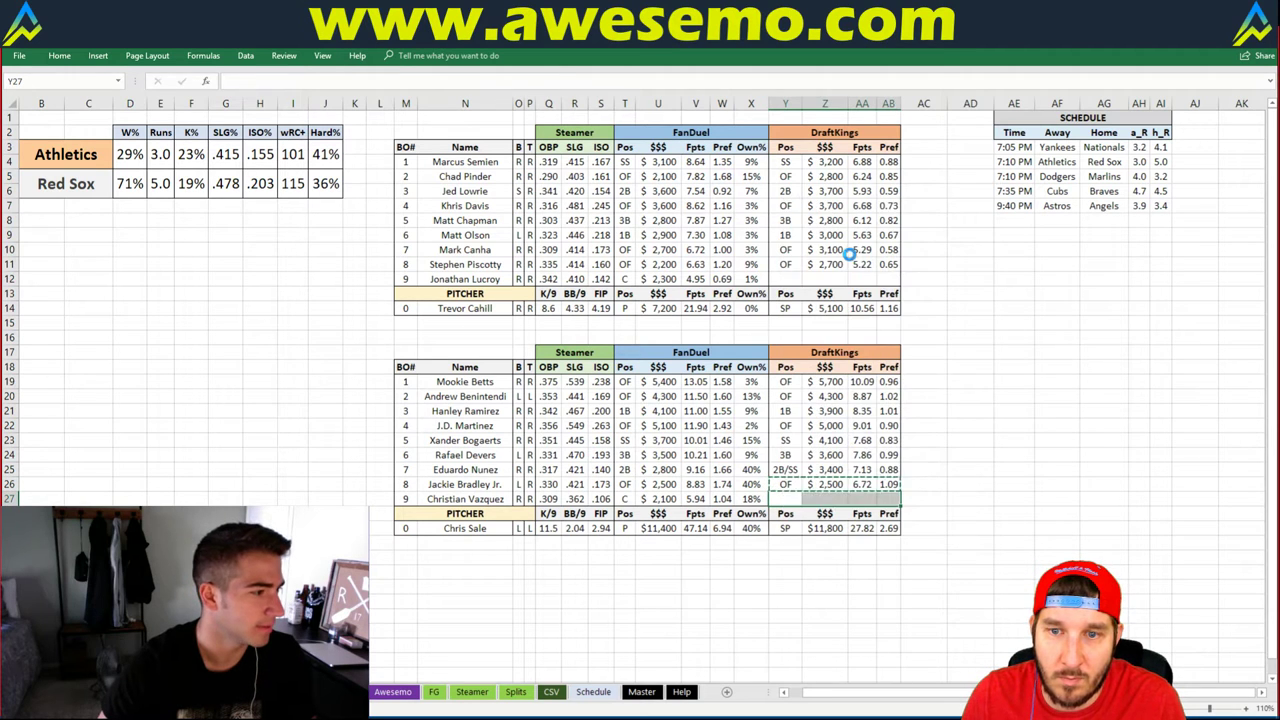
pyautogui.click(855, 428)
# - Format the DraftKings salary in Z27 as accounting currency without decimals and AutoFit the width of column Z
pyautogui.click(836, 498)
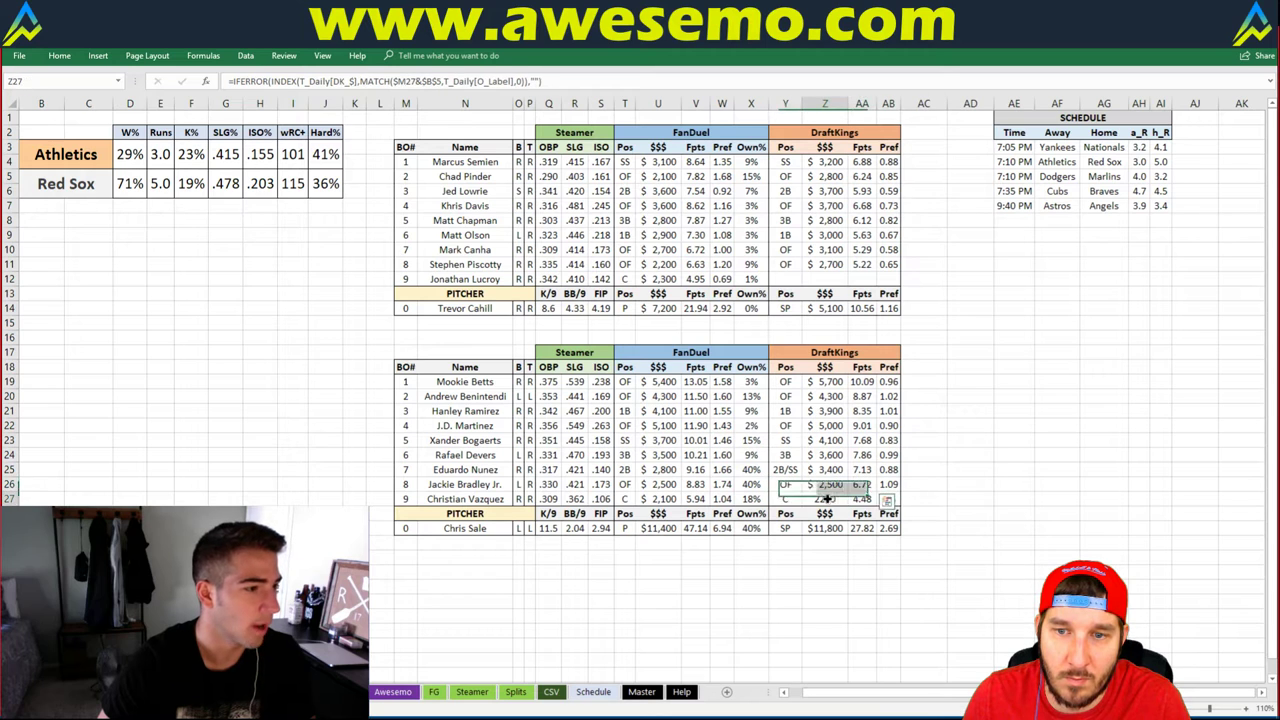
pyautogui.click(59, 56)
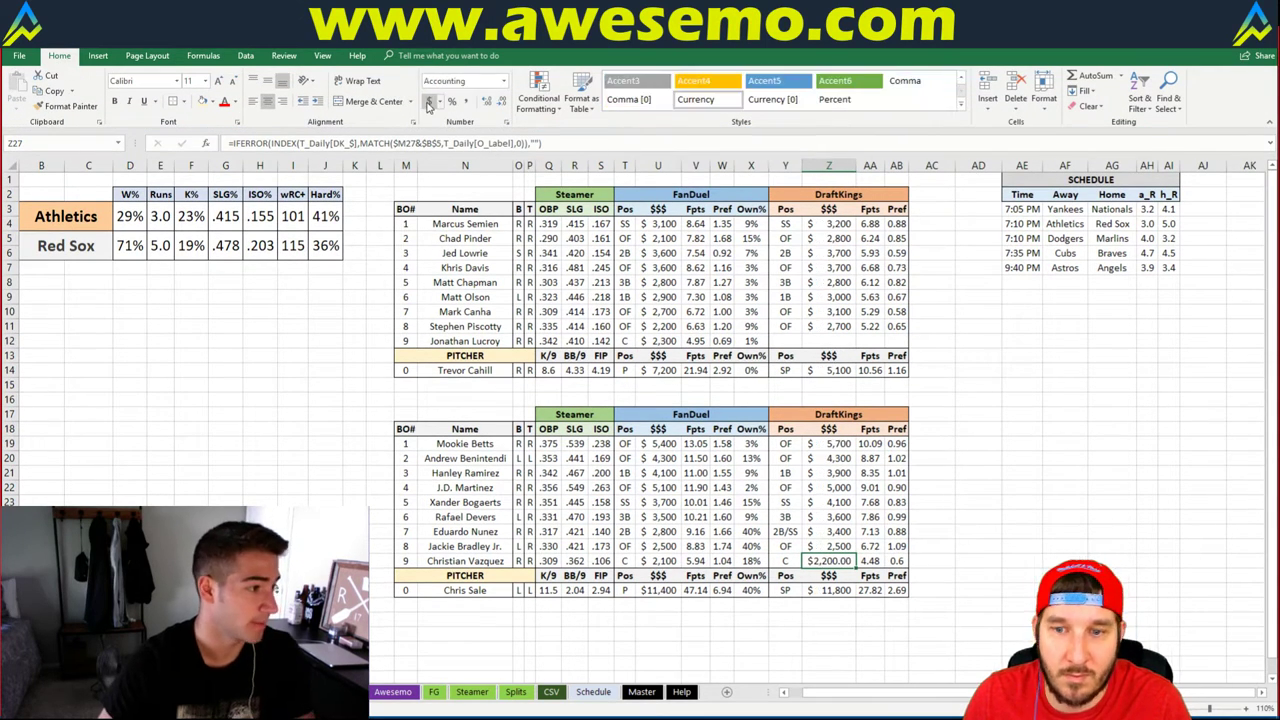
pyautogui.click(429, 102)
pyautogui.click(499, 102)
pyautogui.click(499, 102)
pyautogui.click(835, 458)
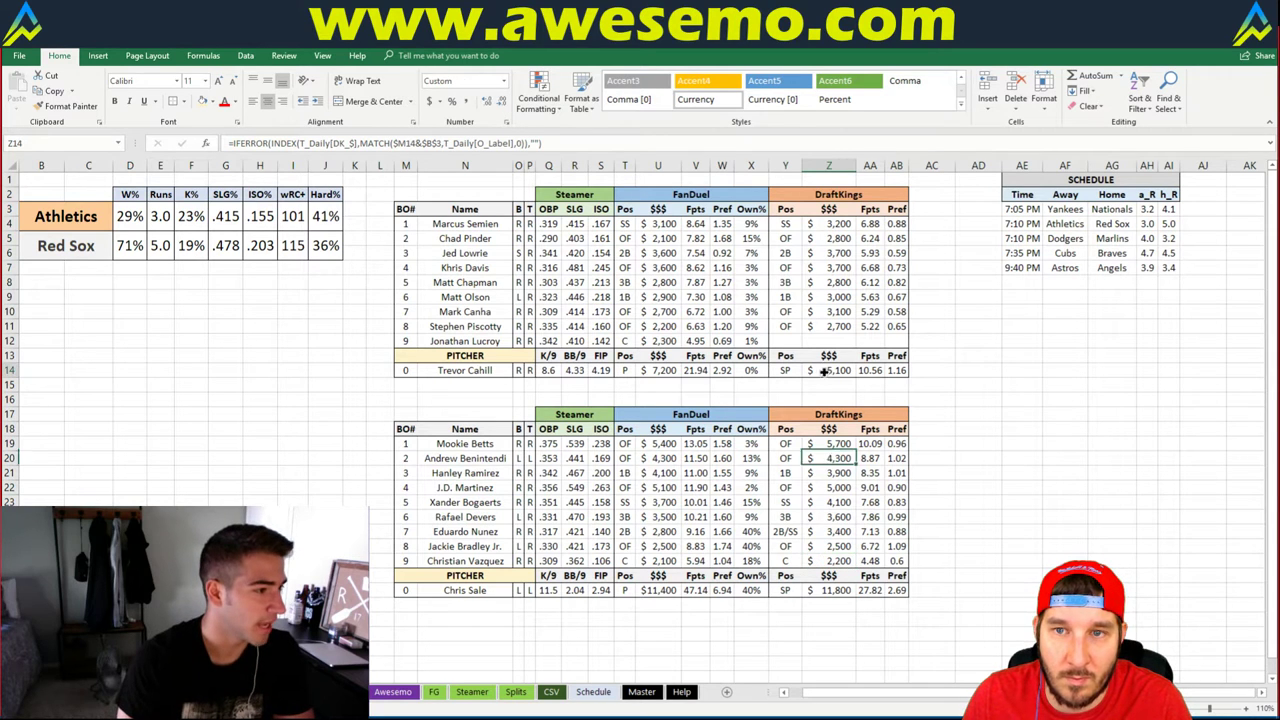
pyautogui.click(835, 370)
pyautogui.doubleClick(855, 165)
# - Show the DraftKings Pref value in AB27 with two decimal places
pyautogui.click(888, 561)
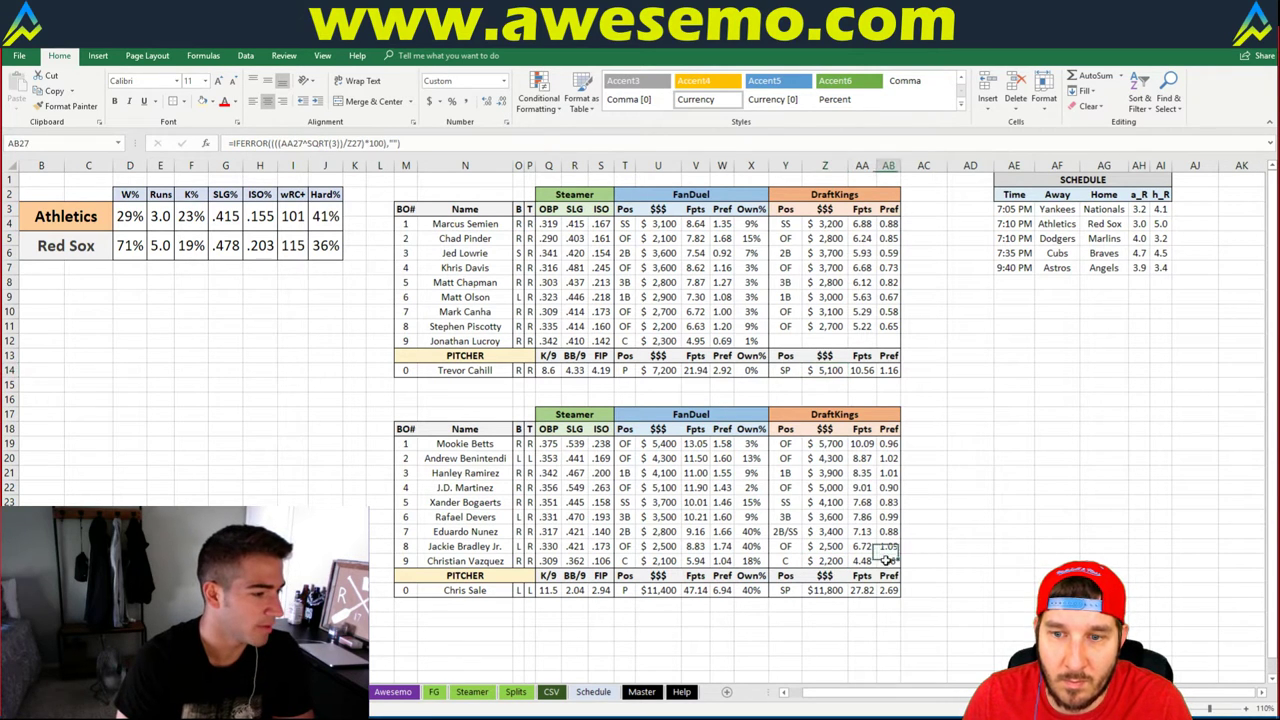
pyautogui.click(486, 103)
pyautogui.click(938, 353)
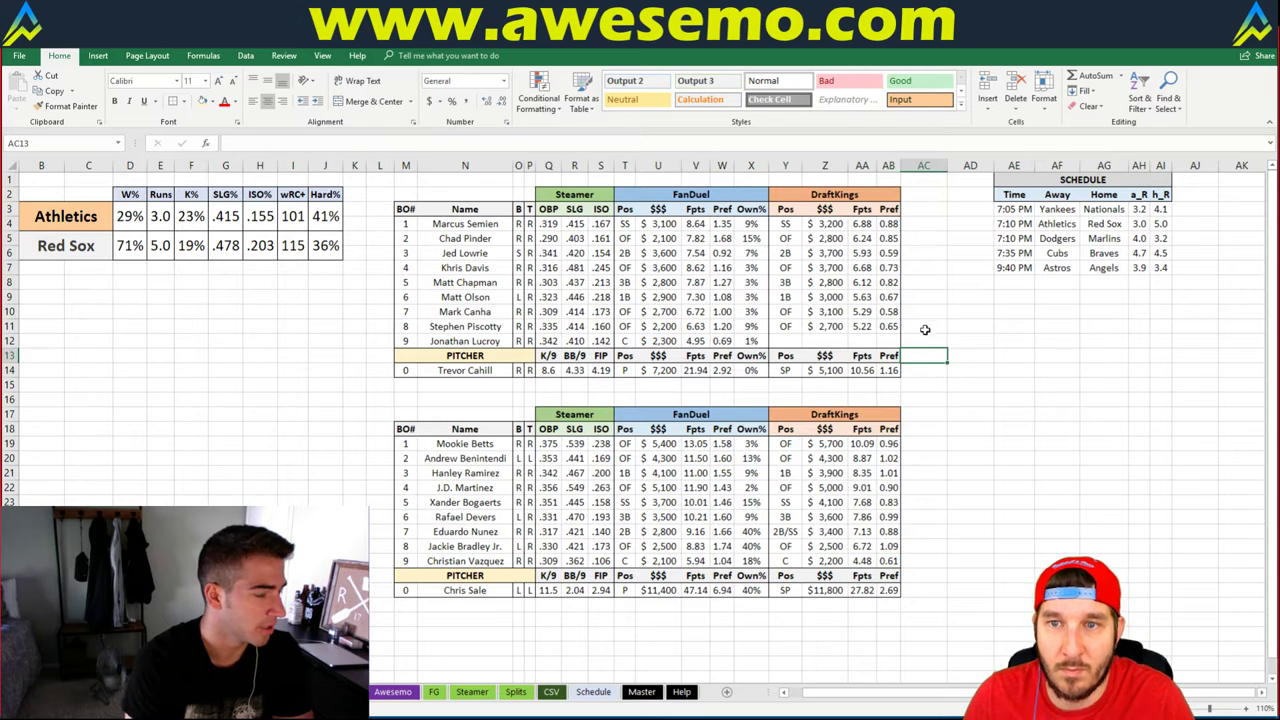
pyautogui.click(866, 563)
pyautogui.click(888, 561)
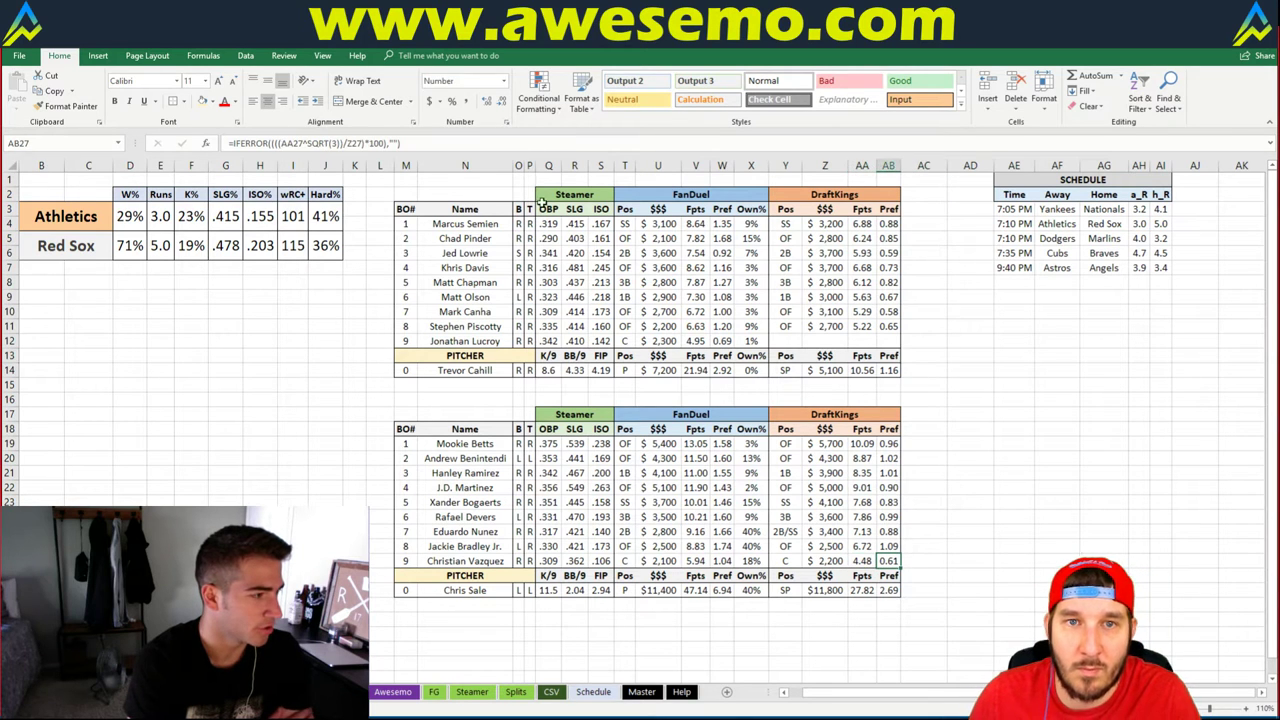
pyautogui.click(600, 146)
pyautogui.press('Escape')
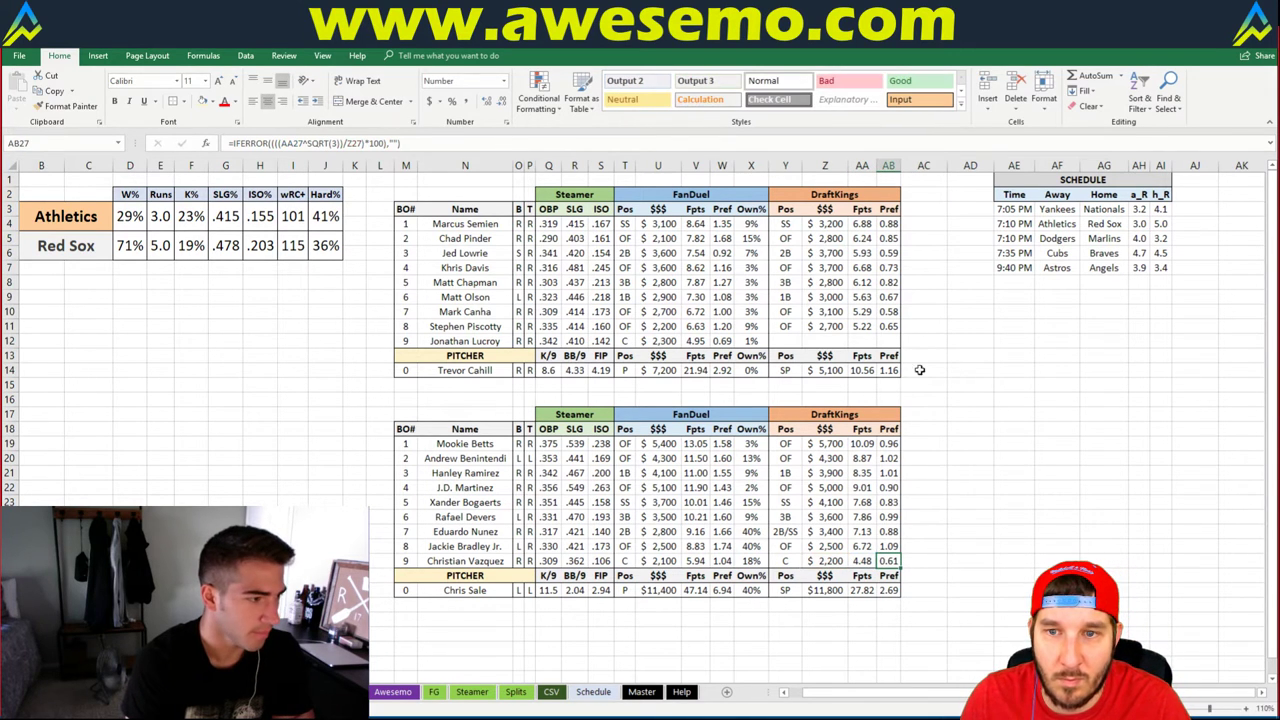
# - Copy the DraftKings cells Y11:AB11 and paste only their formulas into the ninth hitter's empty cells in row 12
pyautogui.moveTo(782, 327); pyautogui.dragTo(886, 328)
pyautogui.hotkey('ctrl', 'c')
pyautogui.rightClick(809, 340)
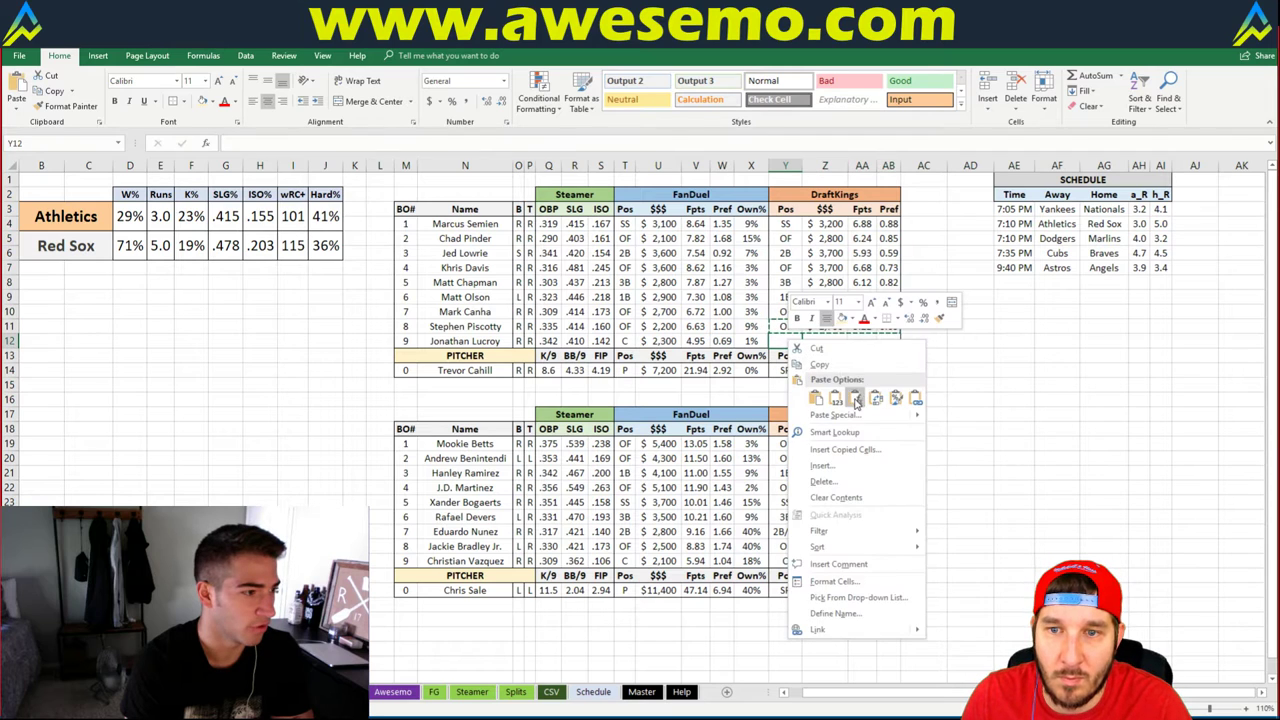
pyautogui.click(872, 375)
pyautogui.press('Escape')
# - Format the DraftKings salary in Z12 as accounting currency without decimals and refit column Z to its contents
pyautogui.click(826, 341)
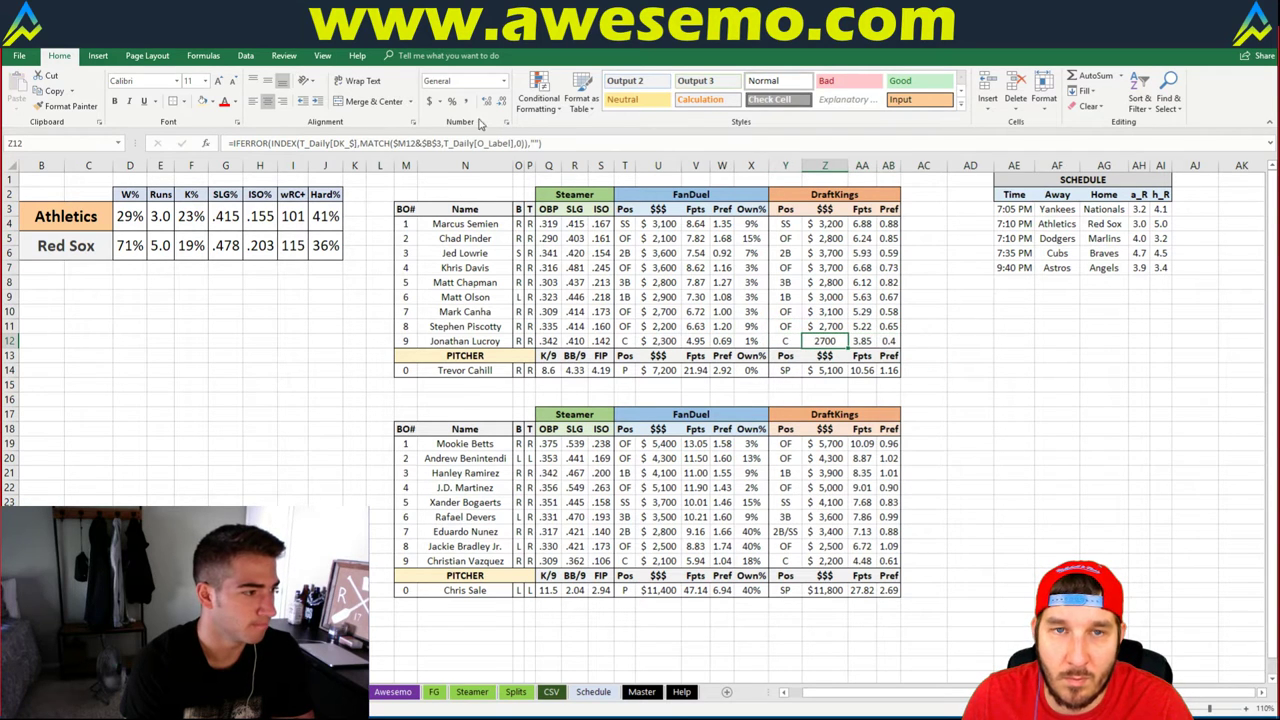
pyautogui.click(430, 101)
pyautogui.click(501, 101)
pyautogui.click(501, 101)
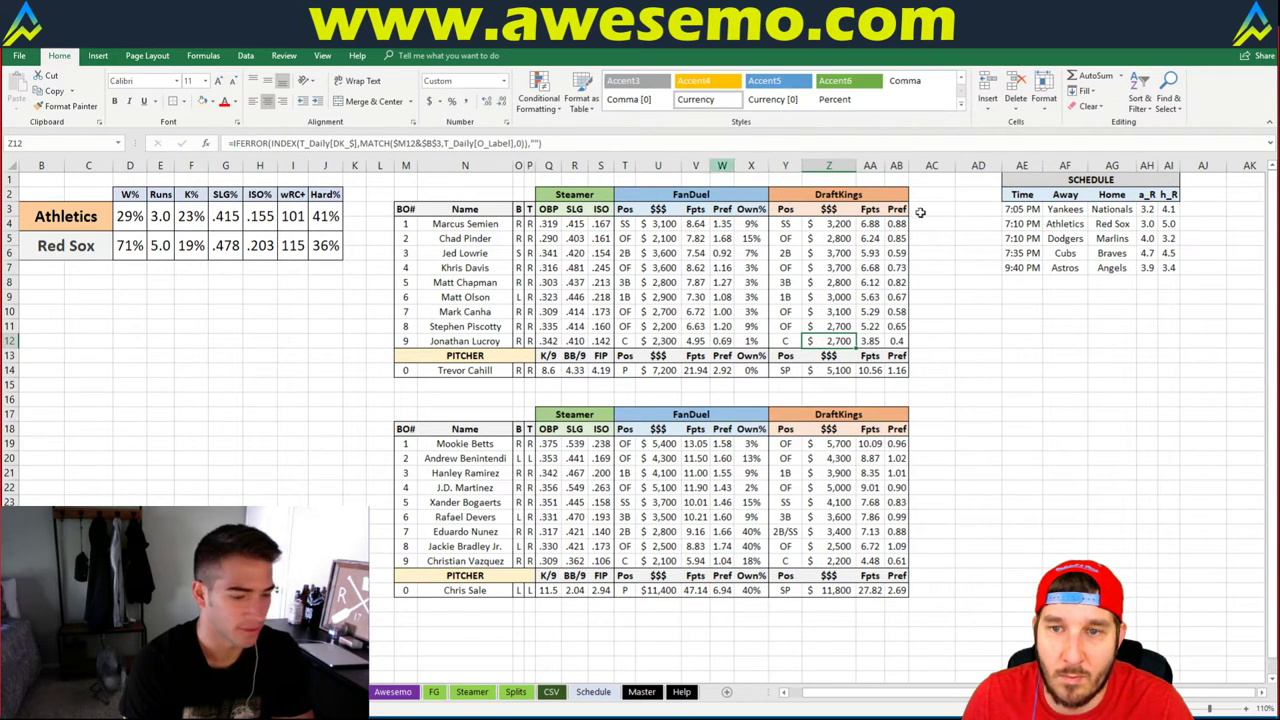
pyautogui.doubleClick(857, 165)
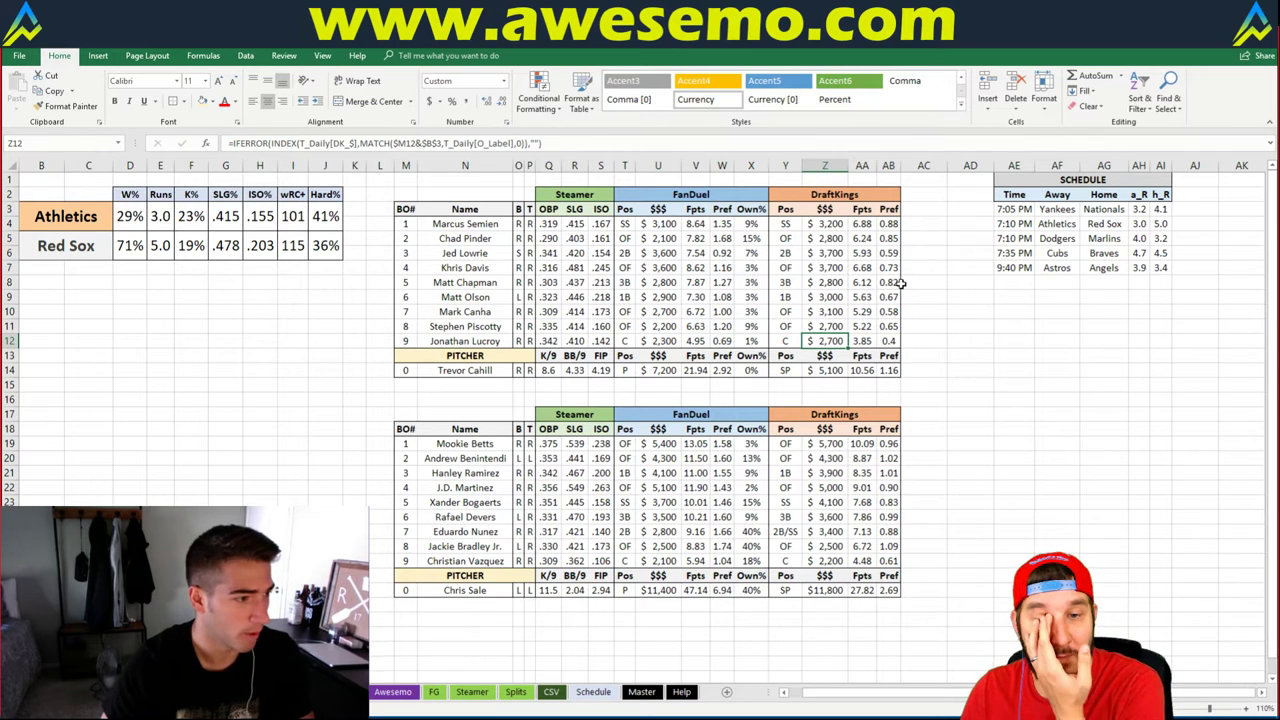
# - Show the DraftKings Pref value in AB12 with two decimal places
pyautogui.click(893, 342)
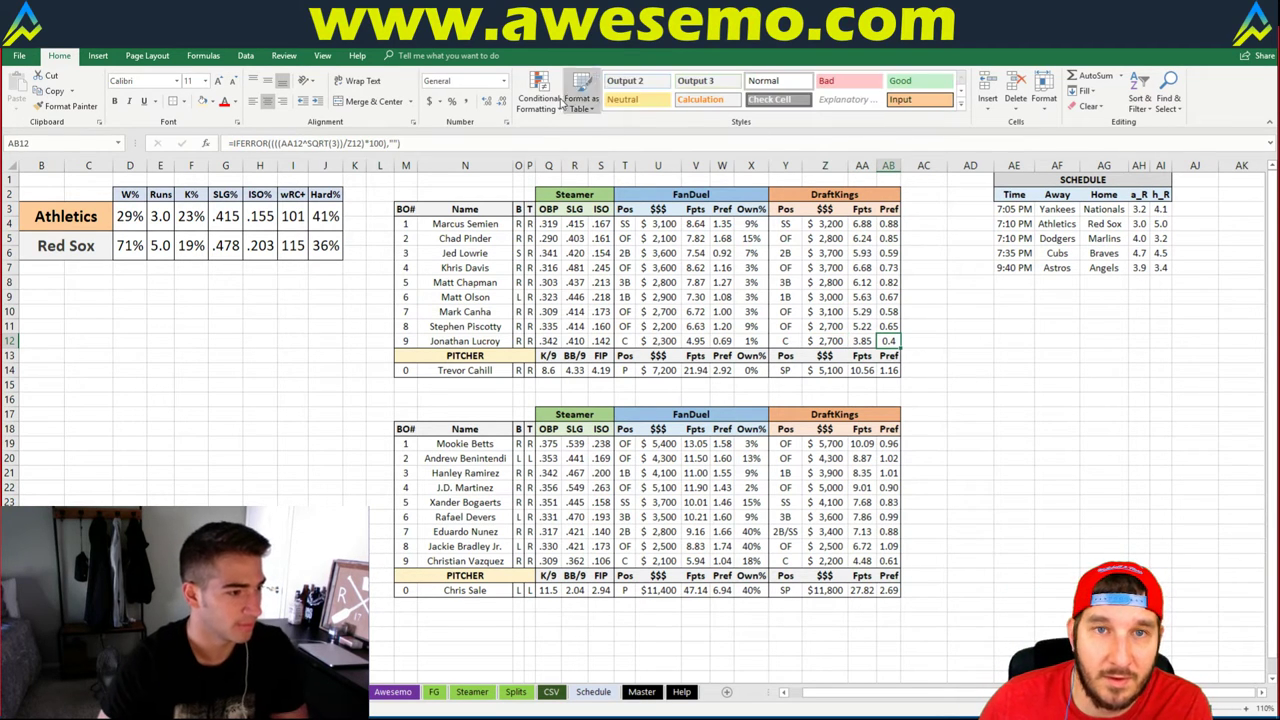
pyautogui.click(954, 384)
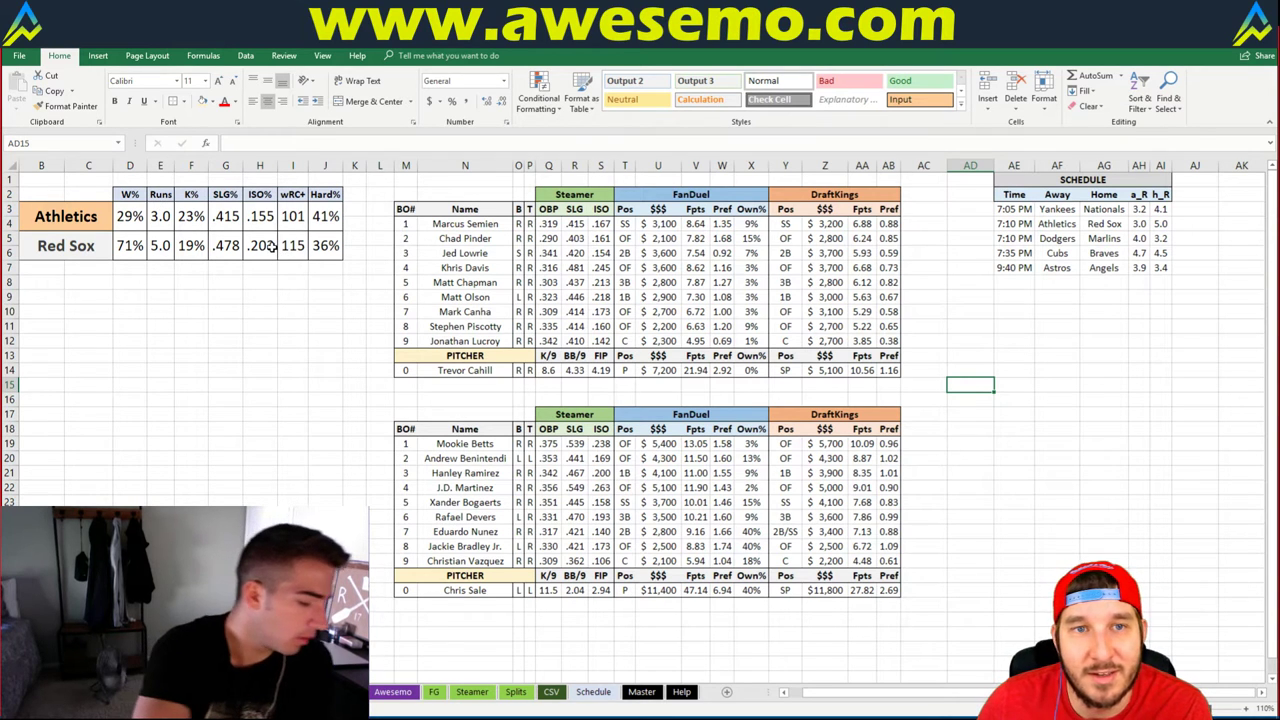
# - Examine the Athletics' team wRC+ and the FanDuel ownership percentages of both lineups
pyautogui.click(185, 312)
pyautogui.click(223, 281)
pyautogui.click(263, 267)
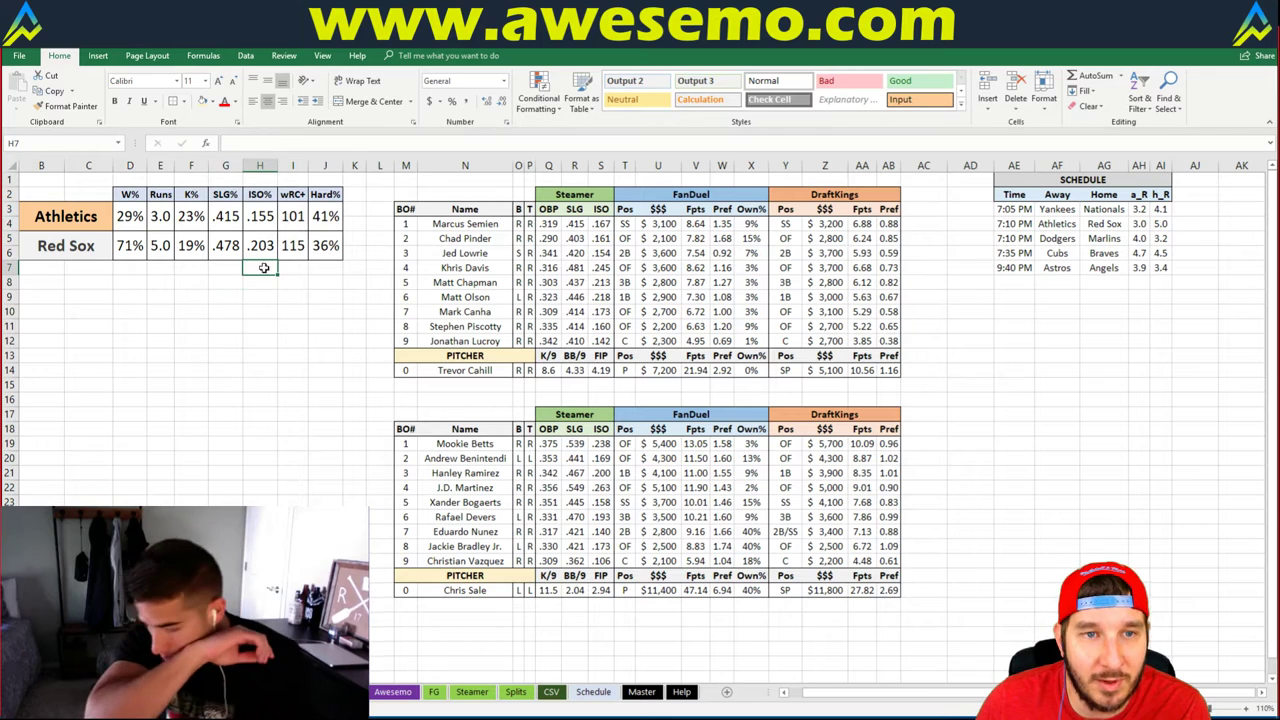
pyautogui.click(299, 218)
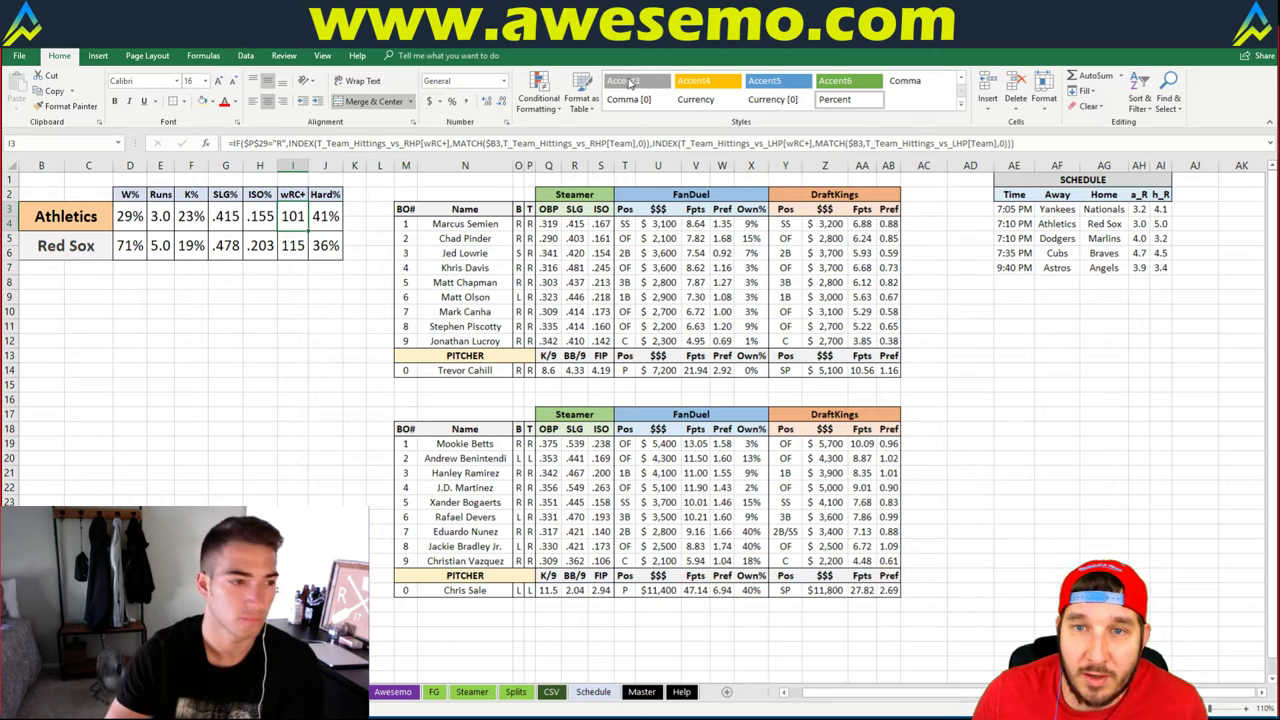
pyautogui.click(720, 252)
pyautogui.click(752, 165)
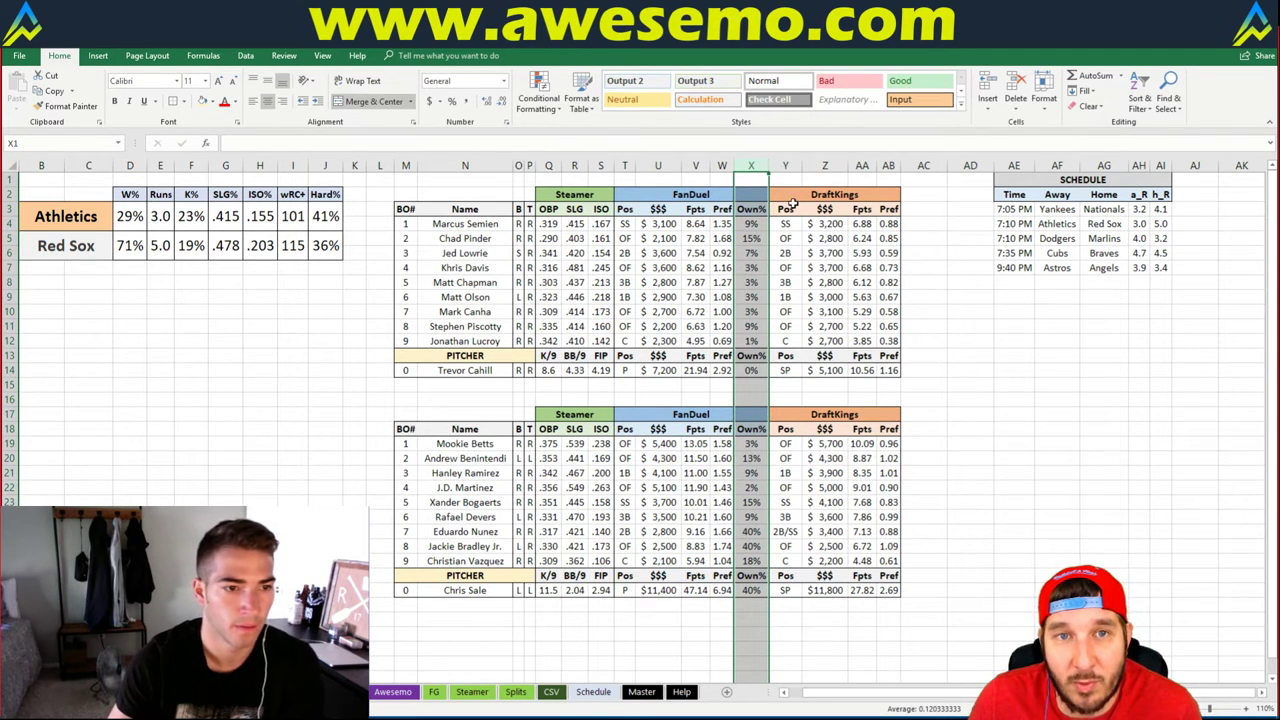
pyautogui.click(748, 238)
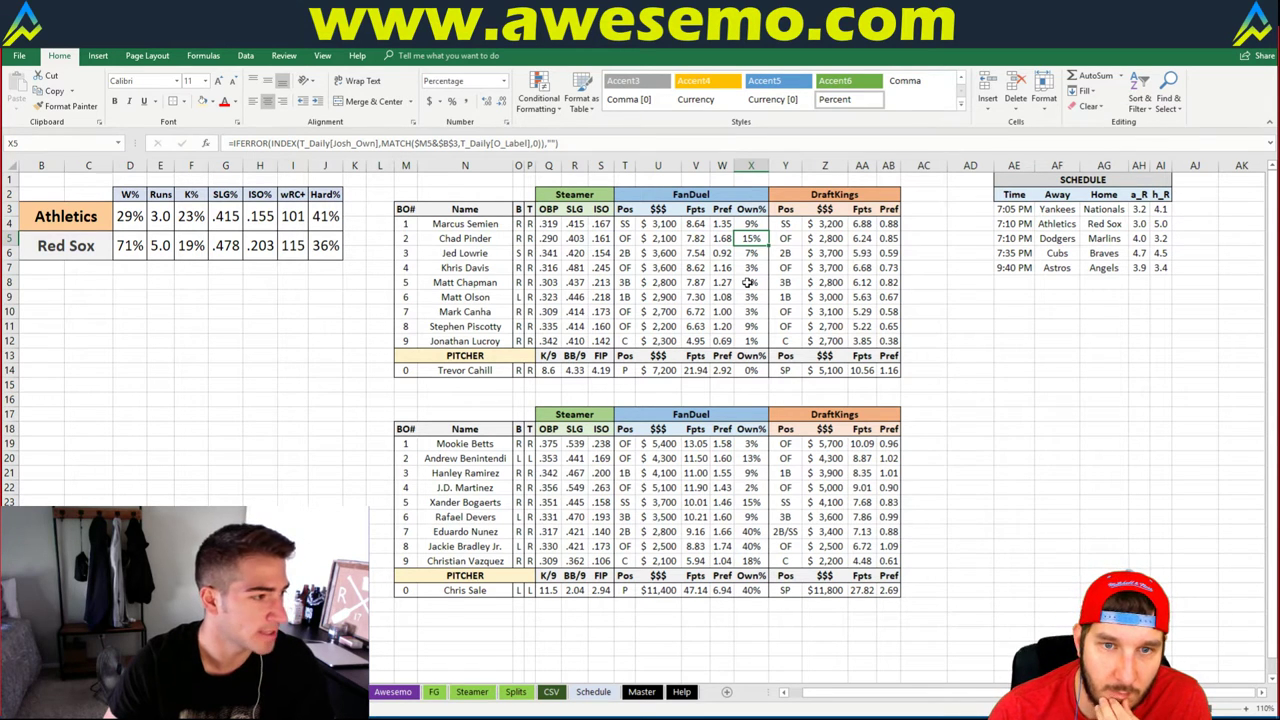
pyautogui.click(924, 326)
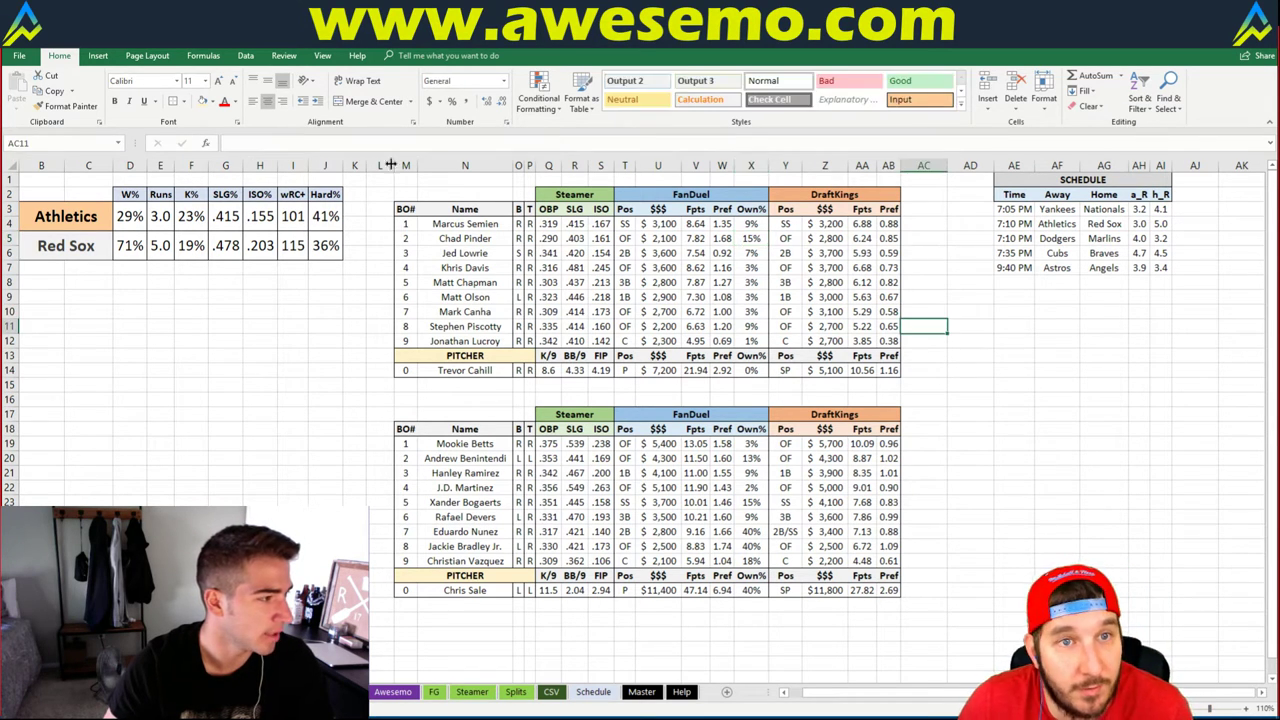
# - Collapse the ribbon to give the matchup sheet more room
pyautogui.doubleClick(68, 58)
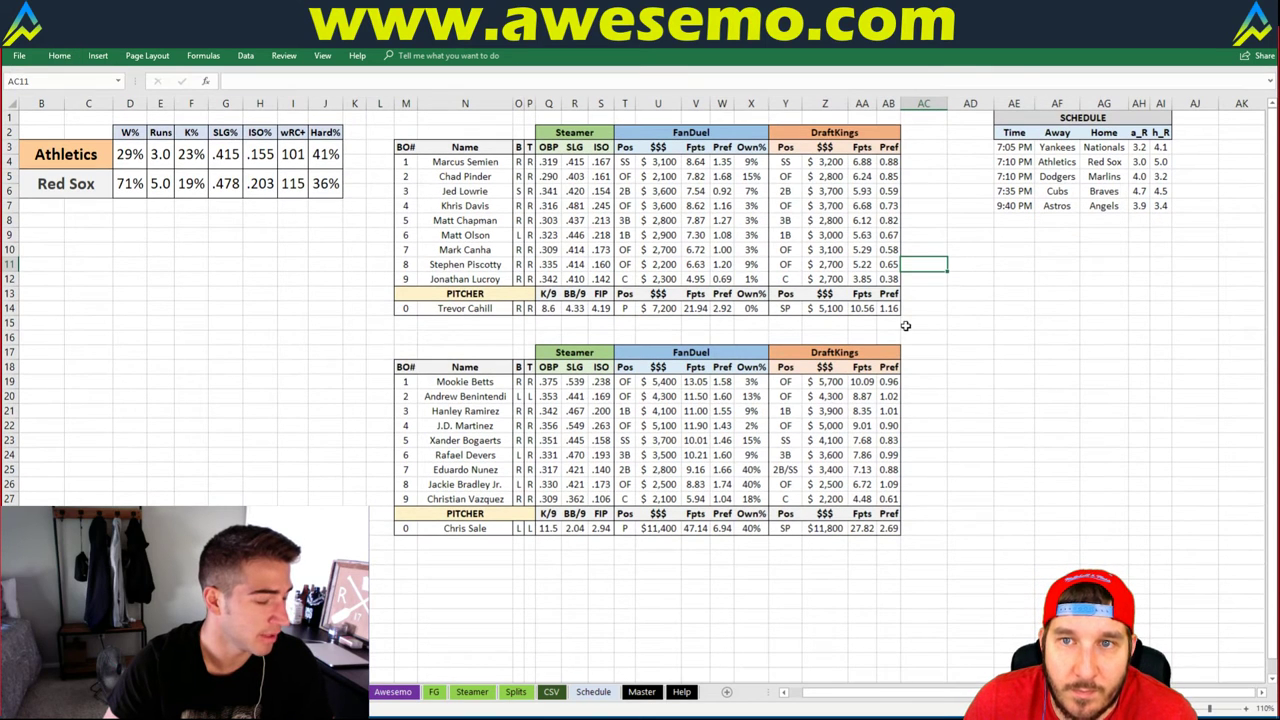
pyautogui.click(905, 325)
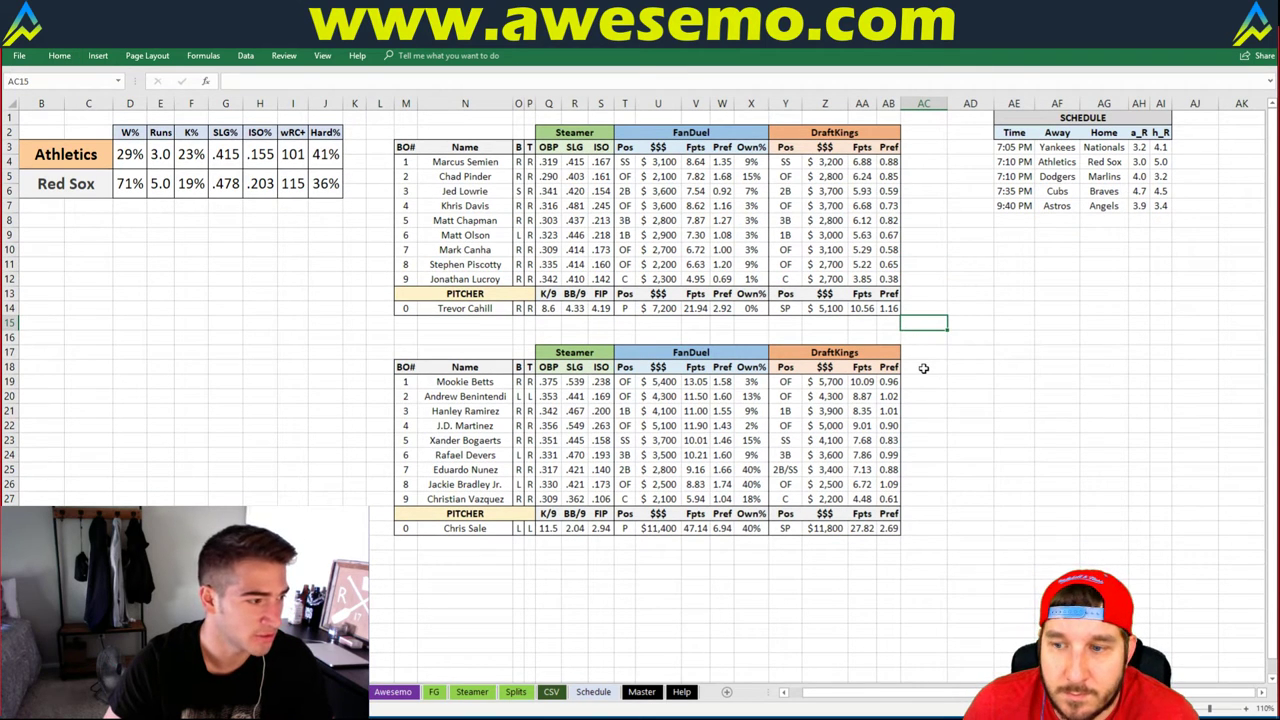
pyautogui.click(1027, 104)
pyautogui.moveTo(1027, 104); pyautogui.dragTo(1152, 100)
pyautogui.click(1014, 308)
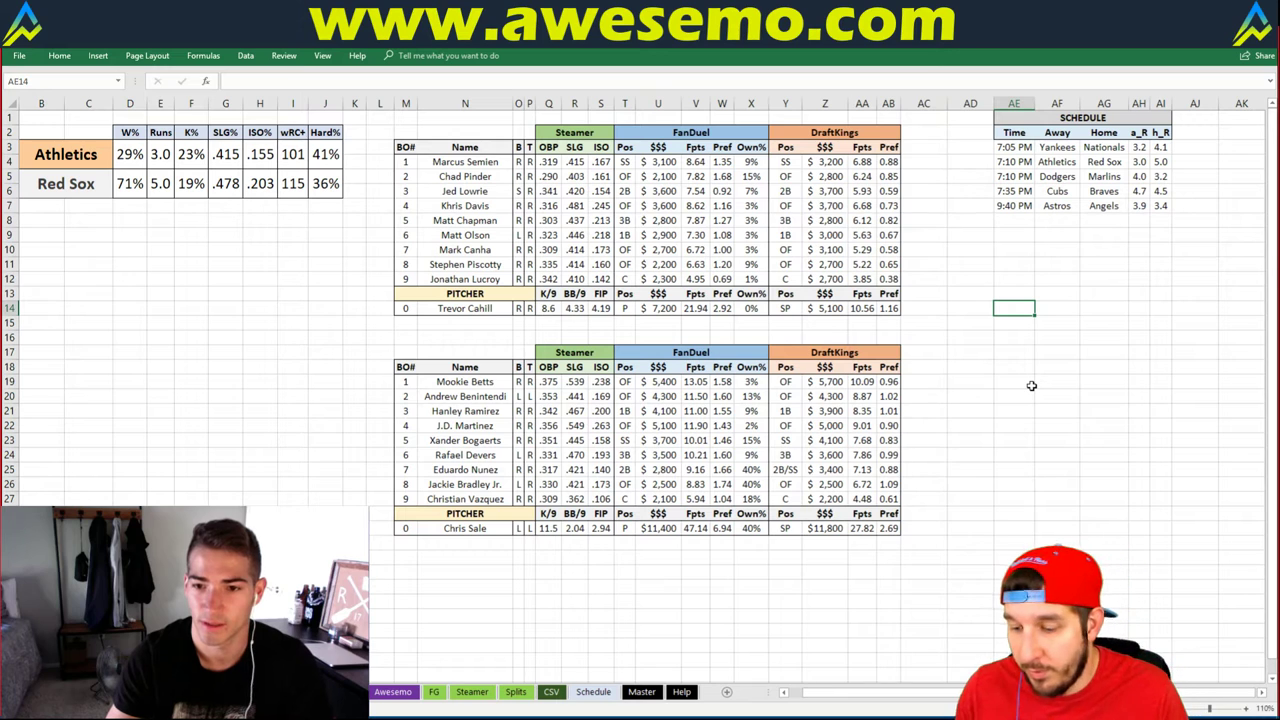
pyautogui.click(983, 327)
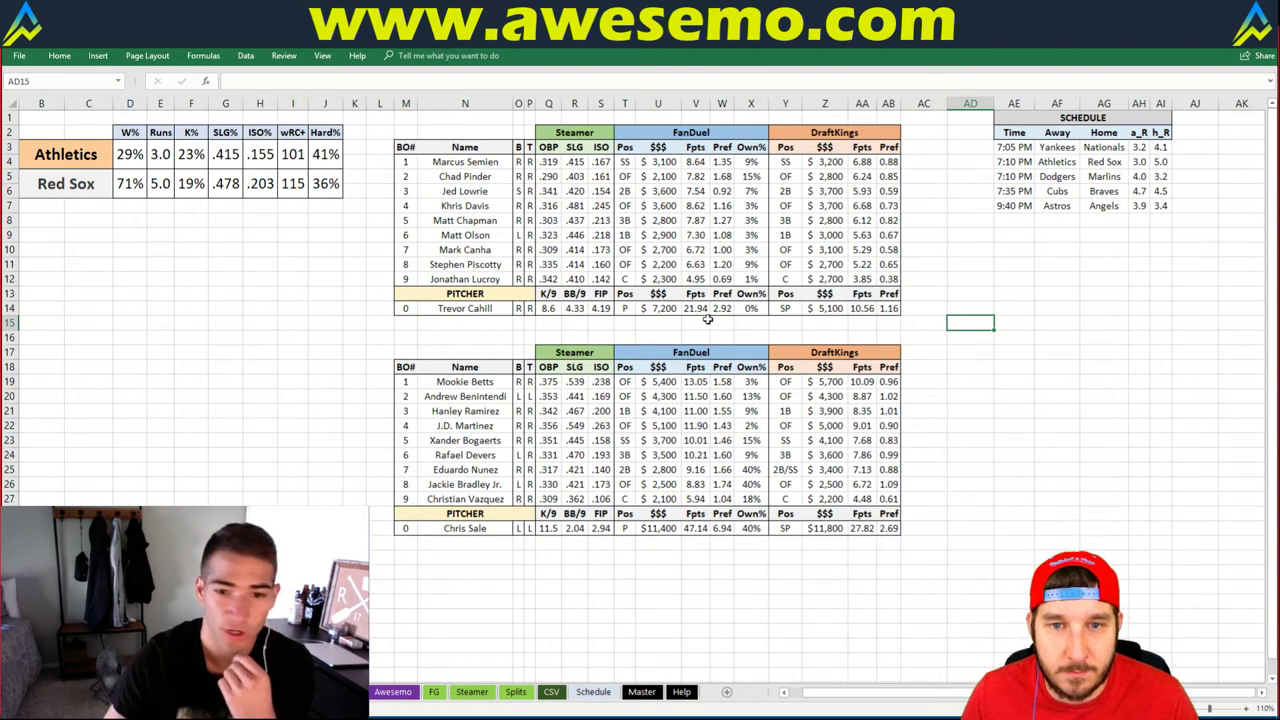
# - Show both starting pitchers' BB/9 values with one decimal place and save the workbook
pyautogui.click(578, 310)
pyautogui.keyDown('ctrl'); pyautogui.click(574, 528); pyautogui.keyUp('ctrl')
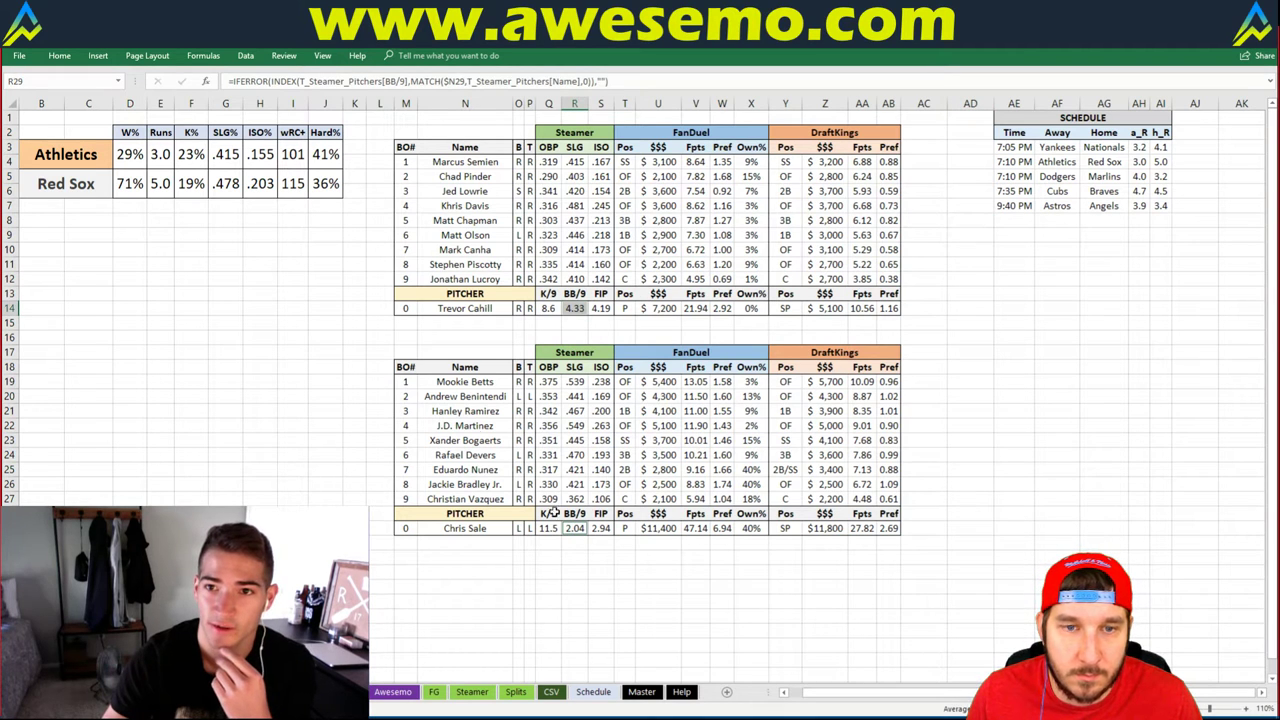
pyautogui.click(68, 55)
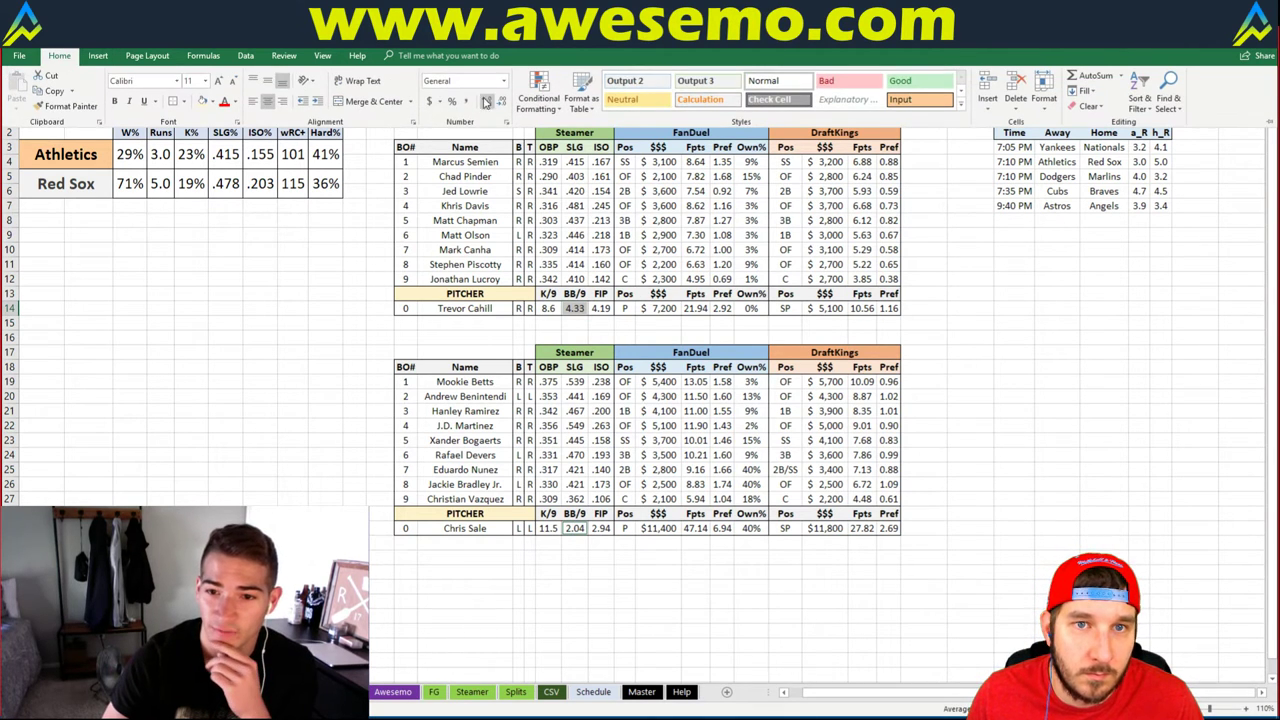
pyautogui.click(500, 104)
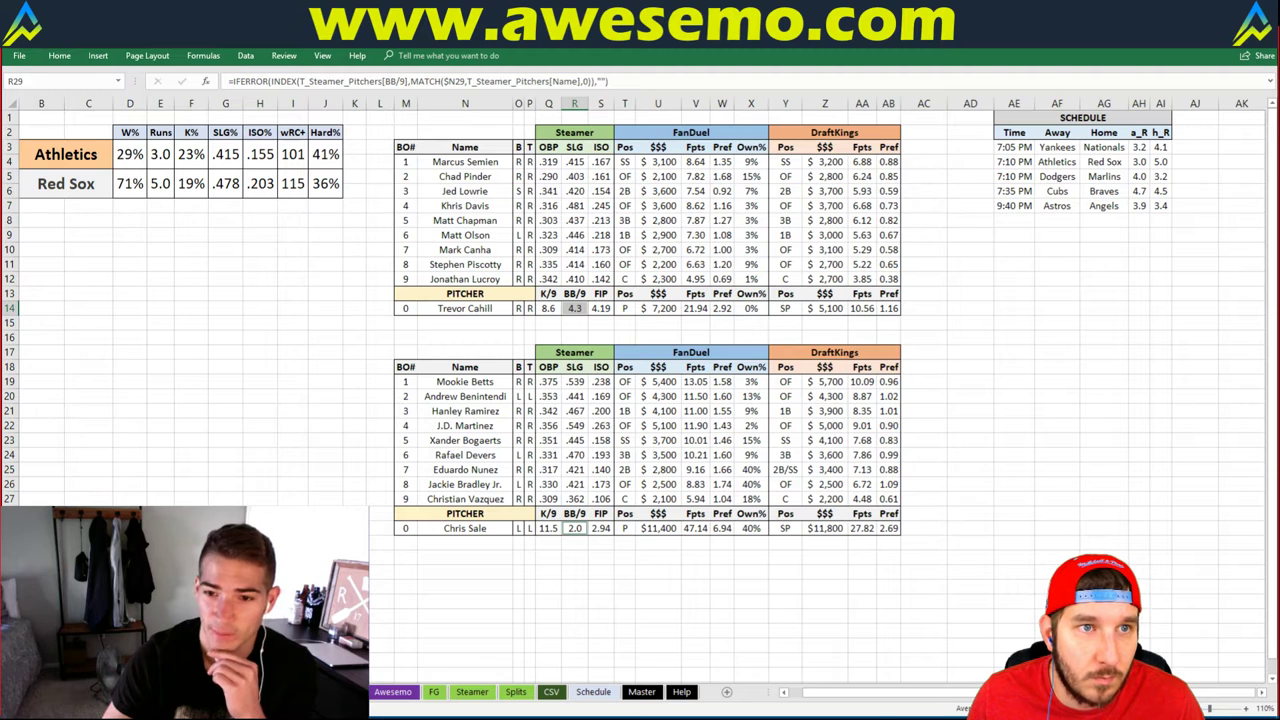
pyautogui.hotkey('ctrl', 's')
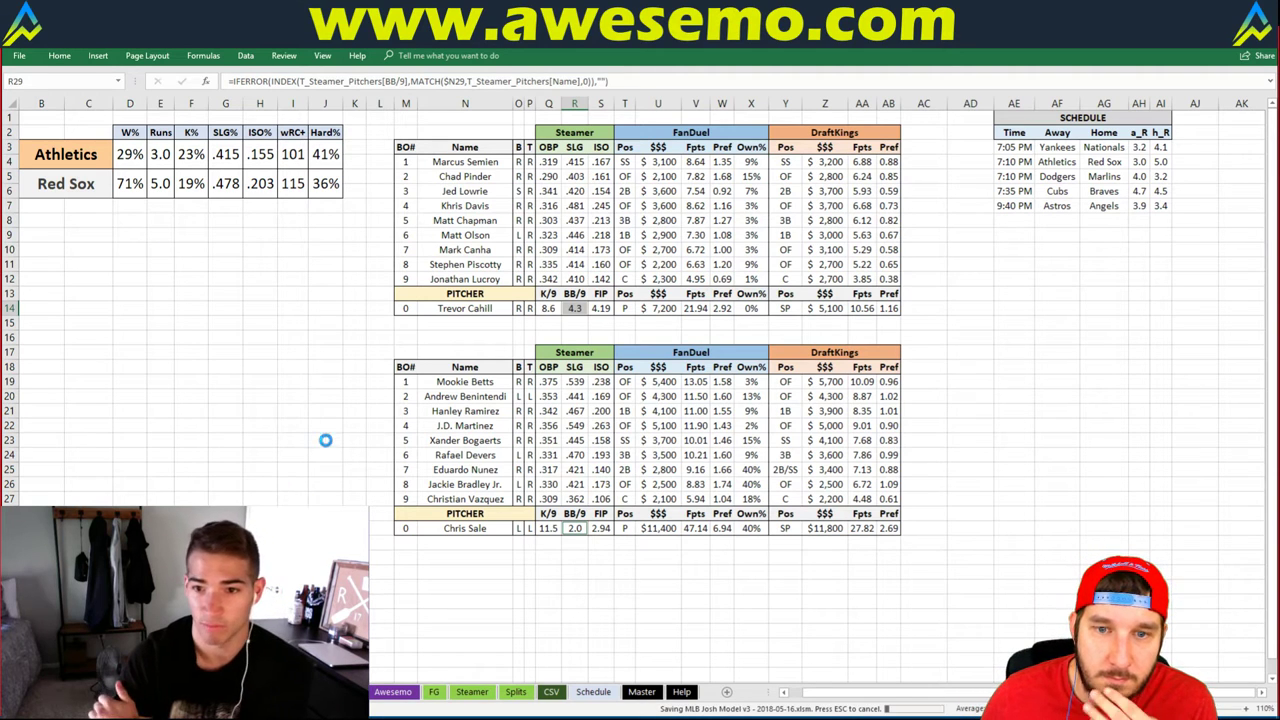
# - Inspect the formula behind the Red Sox team SLG%
pyautogui.click(386, 331)
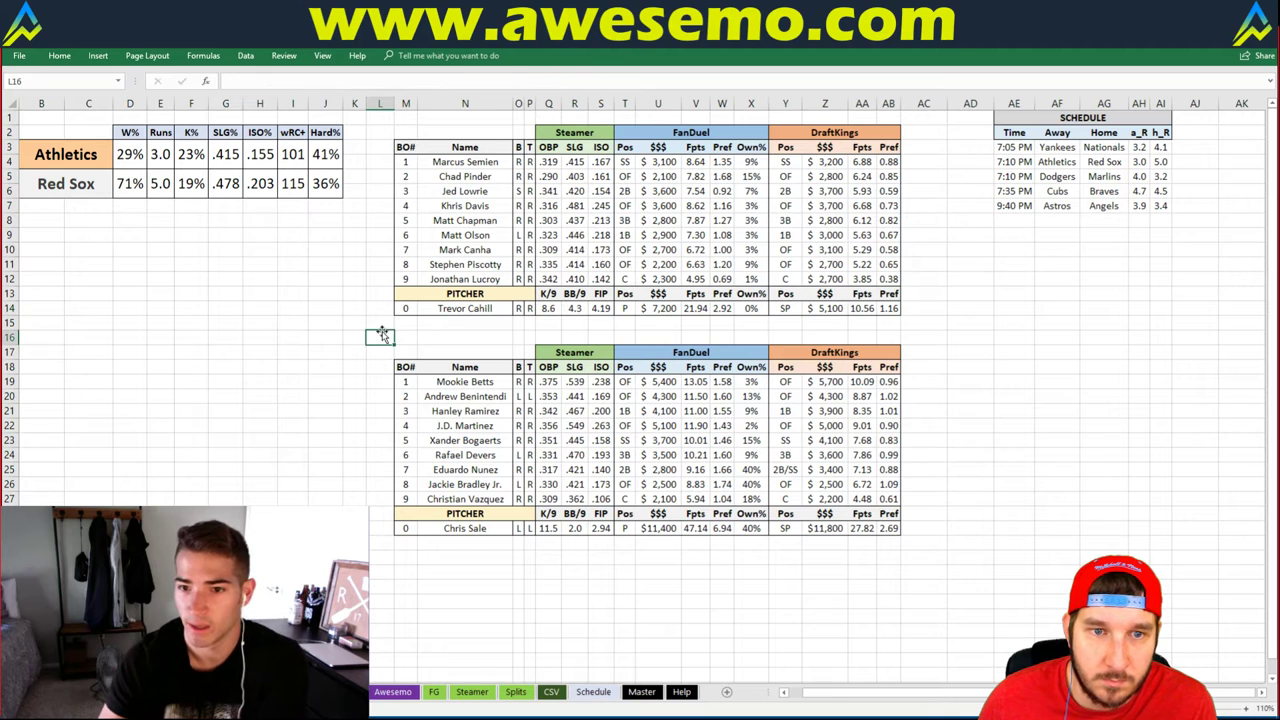
pyautogui.moveTo(316, 322); pyautogui.dragTo(316, 330)
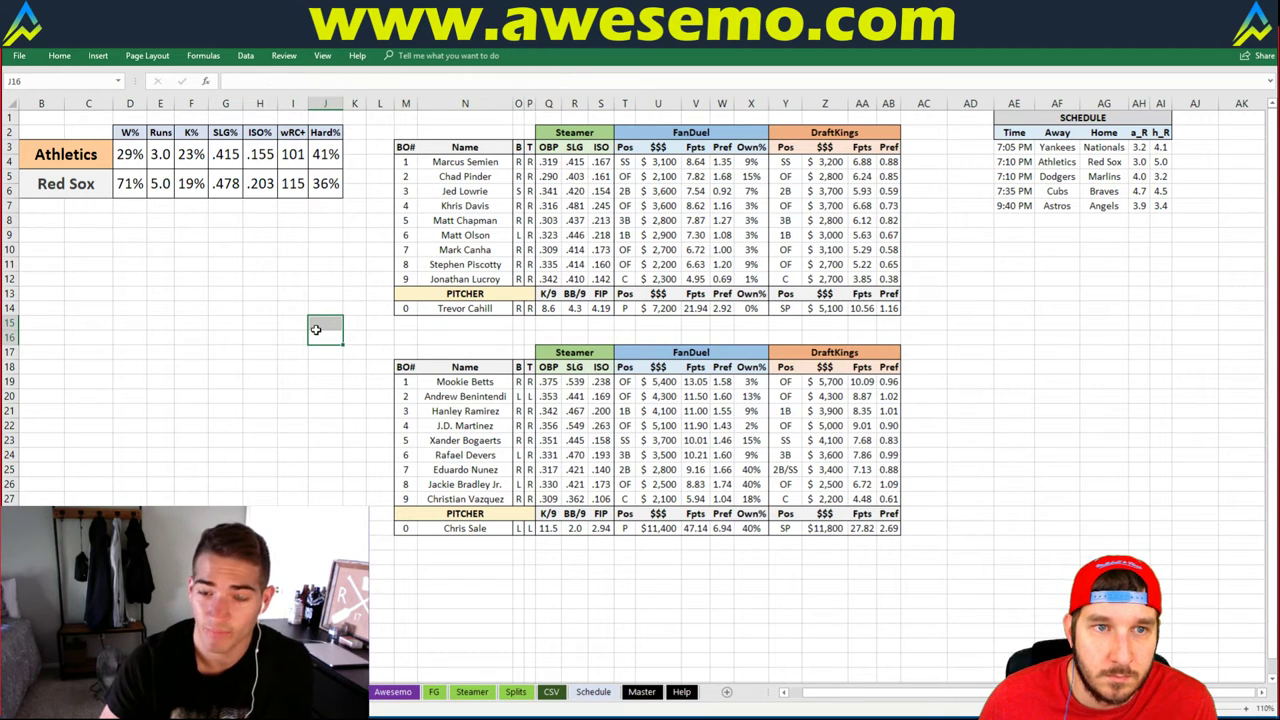
pyautogui.click(266, 346)
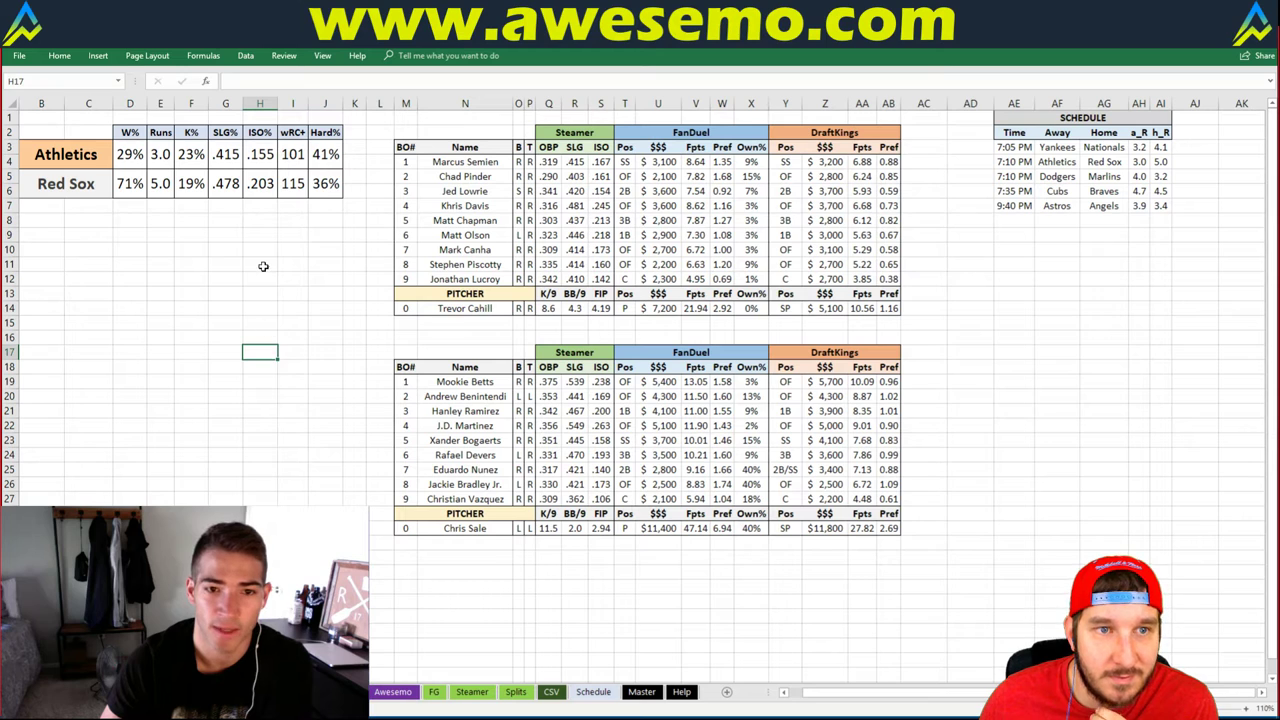
pyautogui.click(232, 187)
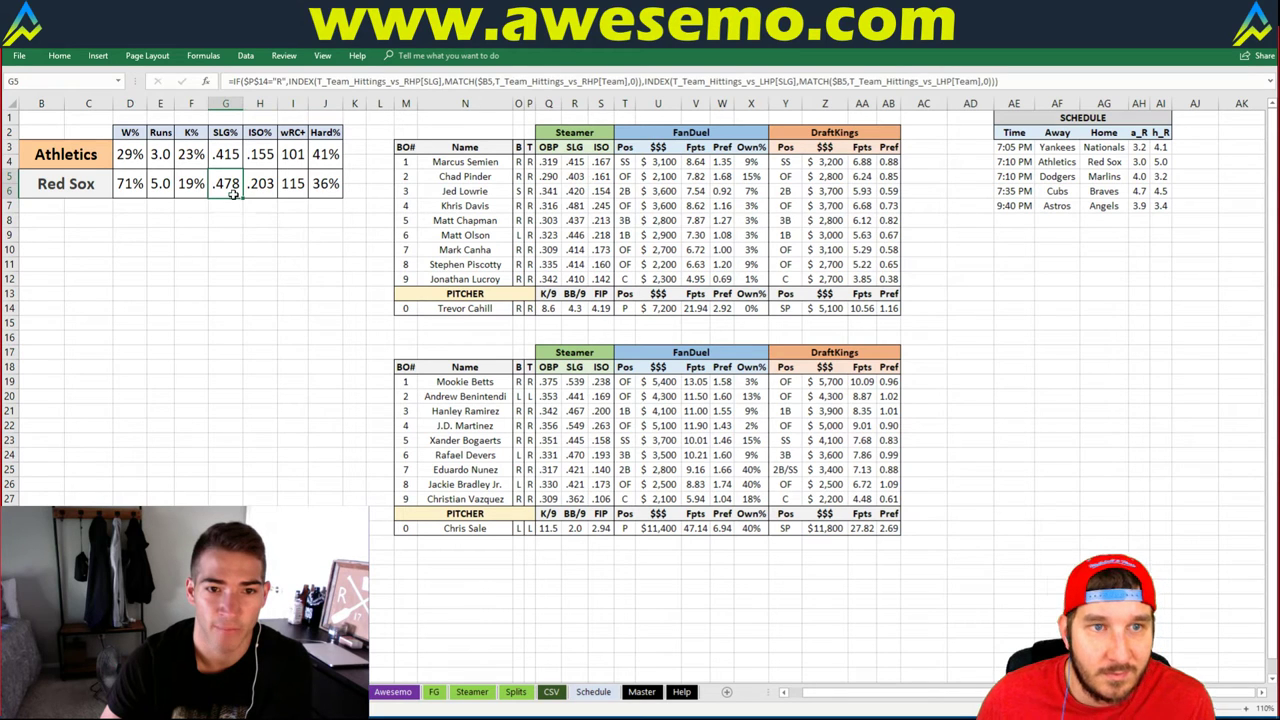
pyautogui.click(379, 82)
pyautogui.press('Escape')
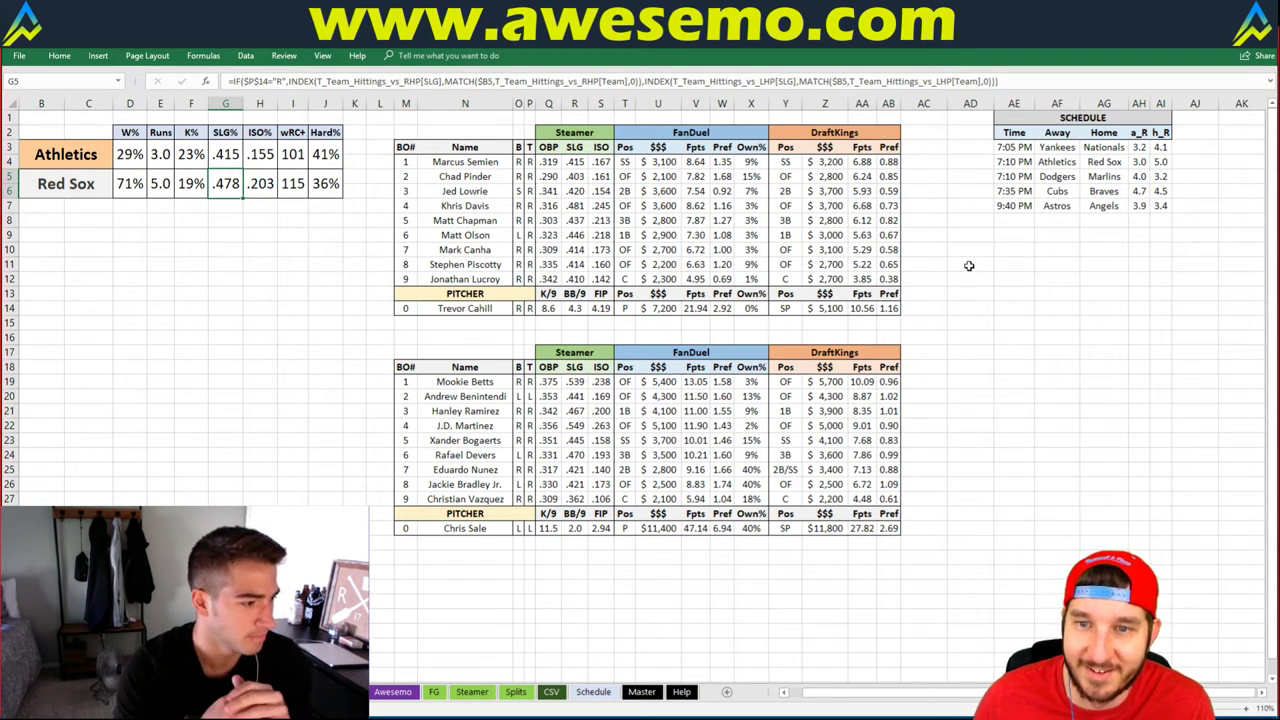
pyautogui.click(997, 337)
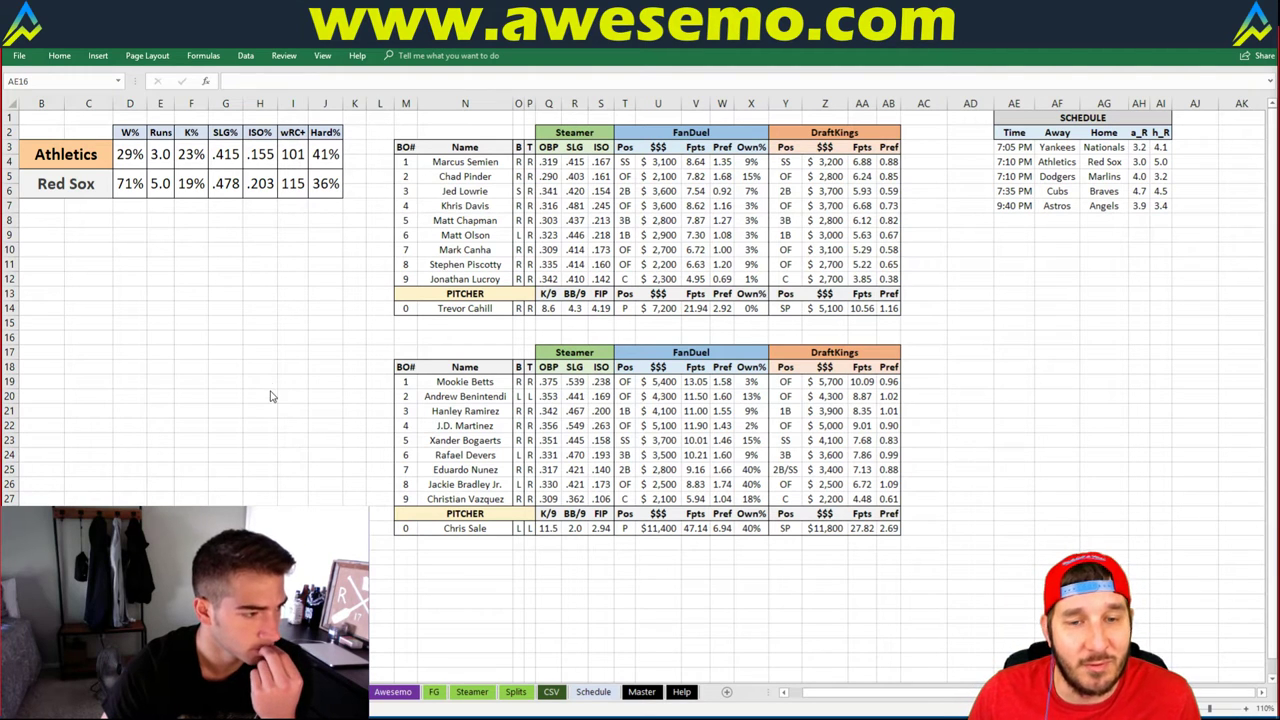
pyautogui.click(386, 320)
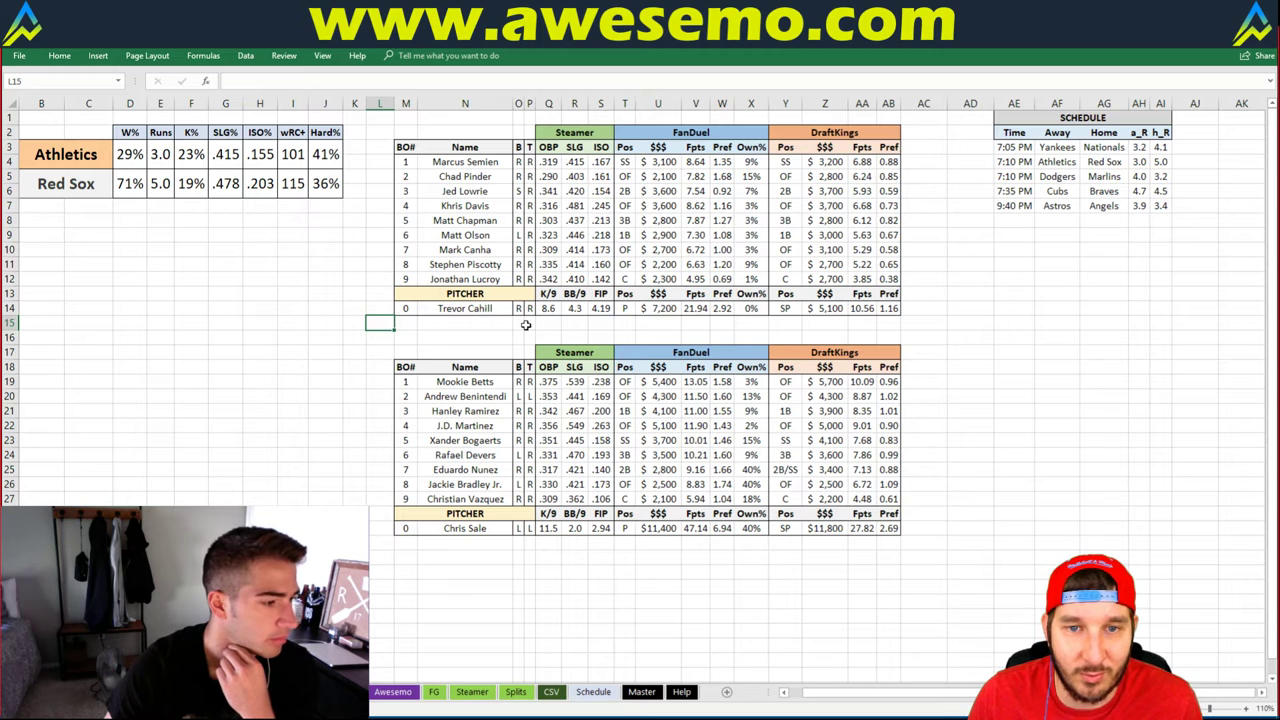
pyautogui.click(468, 324)
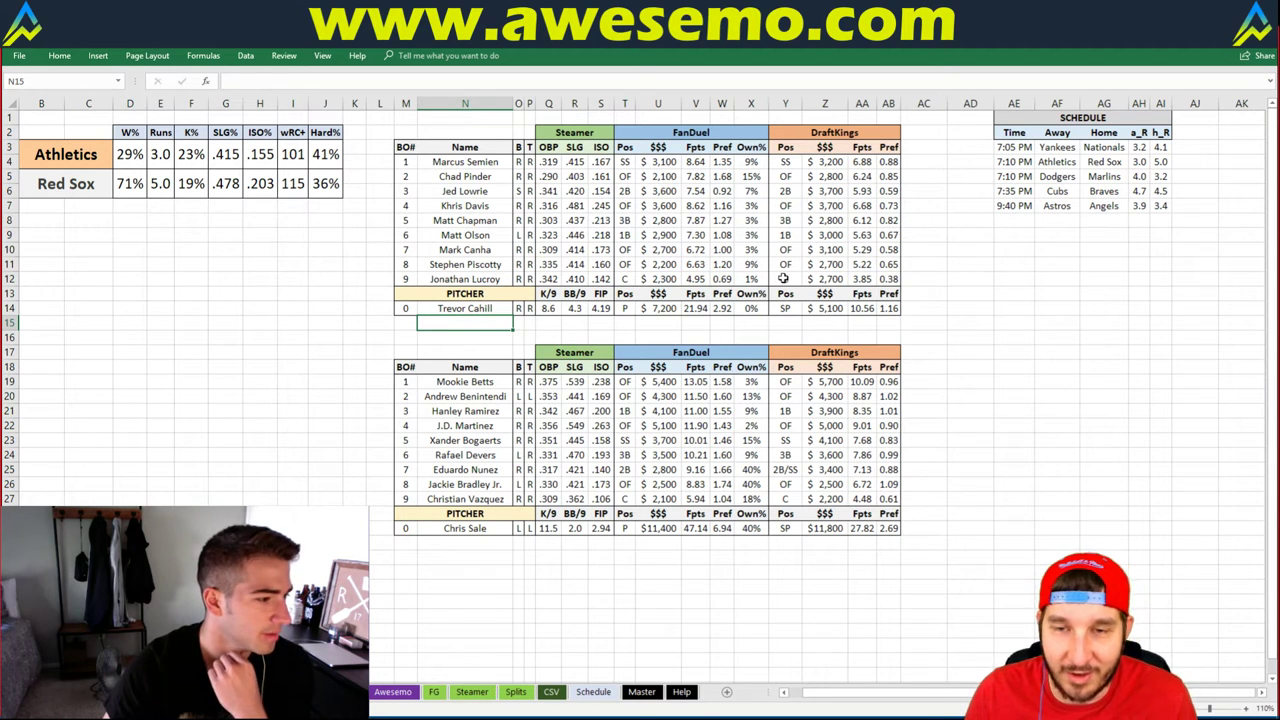
pyautogui.click(380, 331)
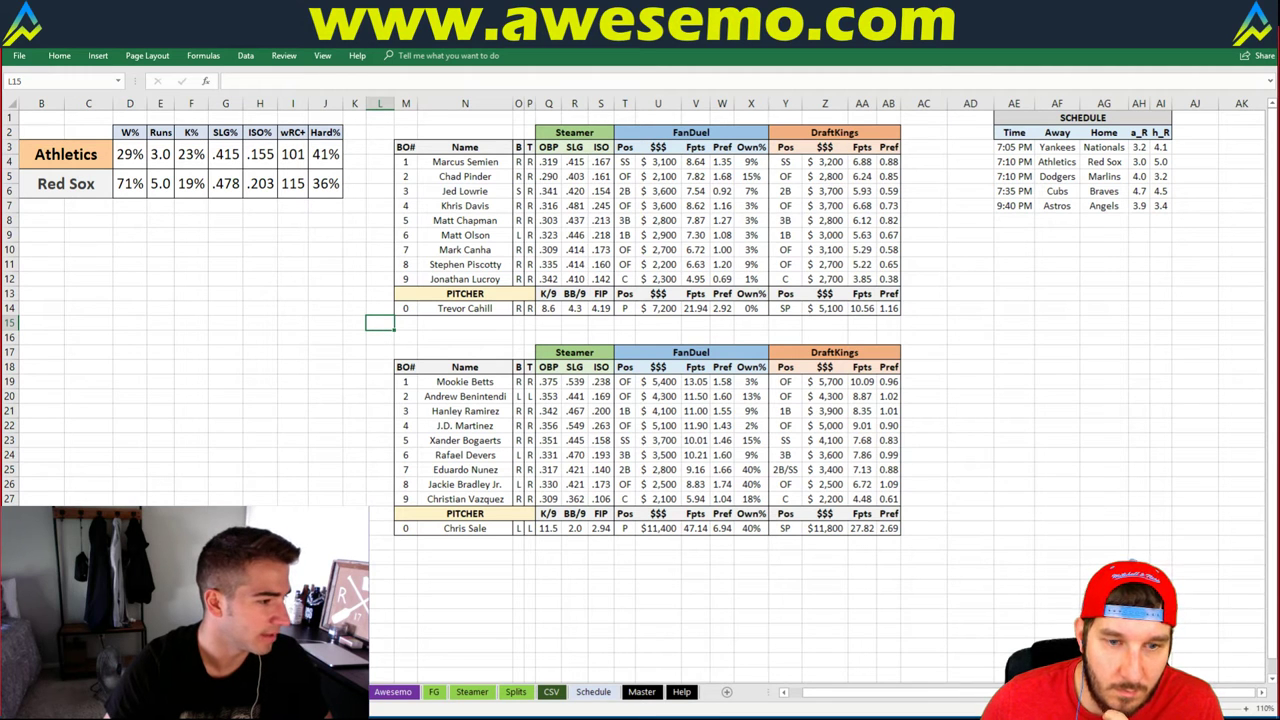
# - Switch to FantasyCruncher, dismiss the lineup notice, list only the pitchers used and filter the lineups to those with Chris Sale
pyautogui.hotkey('alt', 'Tab')
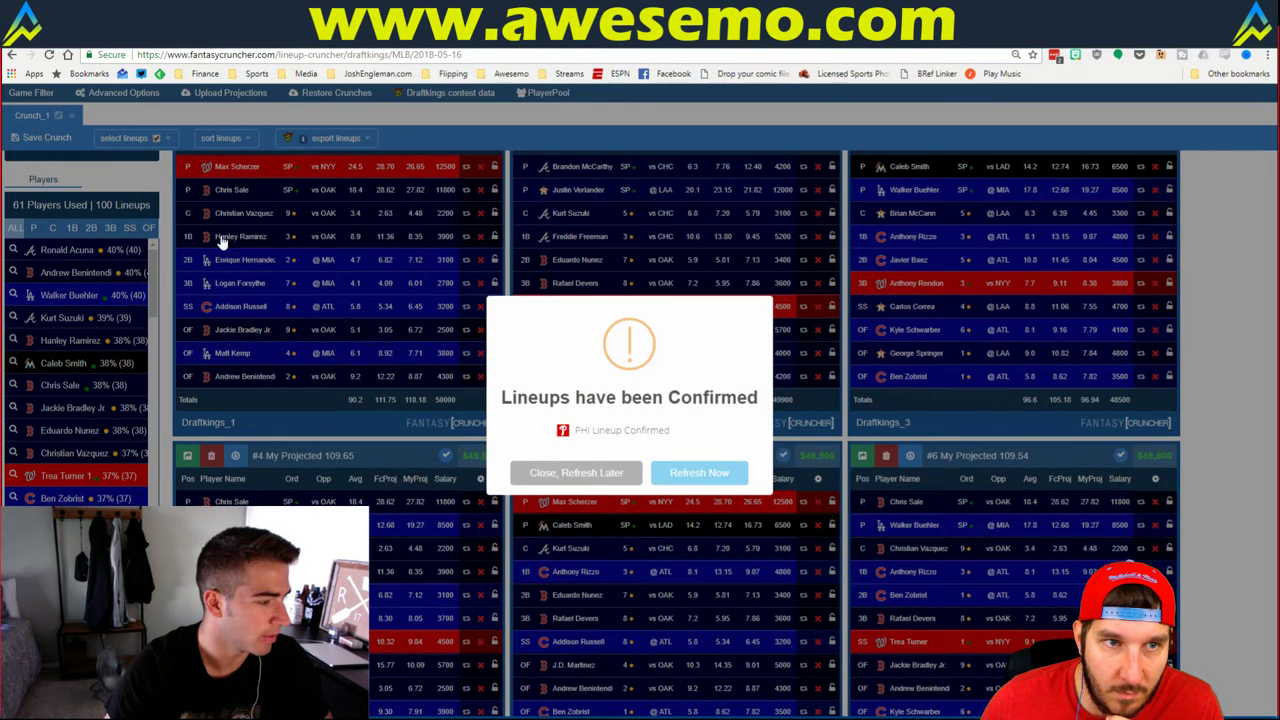
pyautogui.press('Return')
pyautogui.click(33, 228)
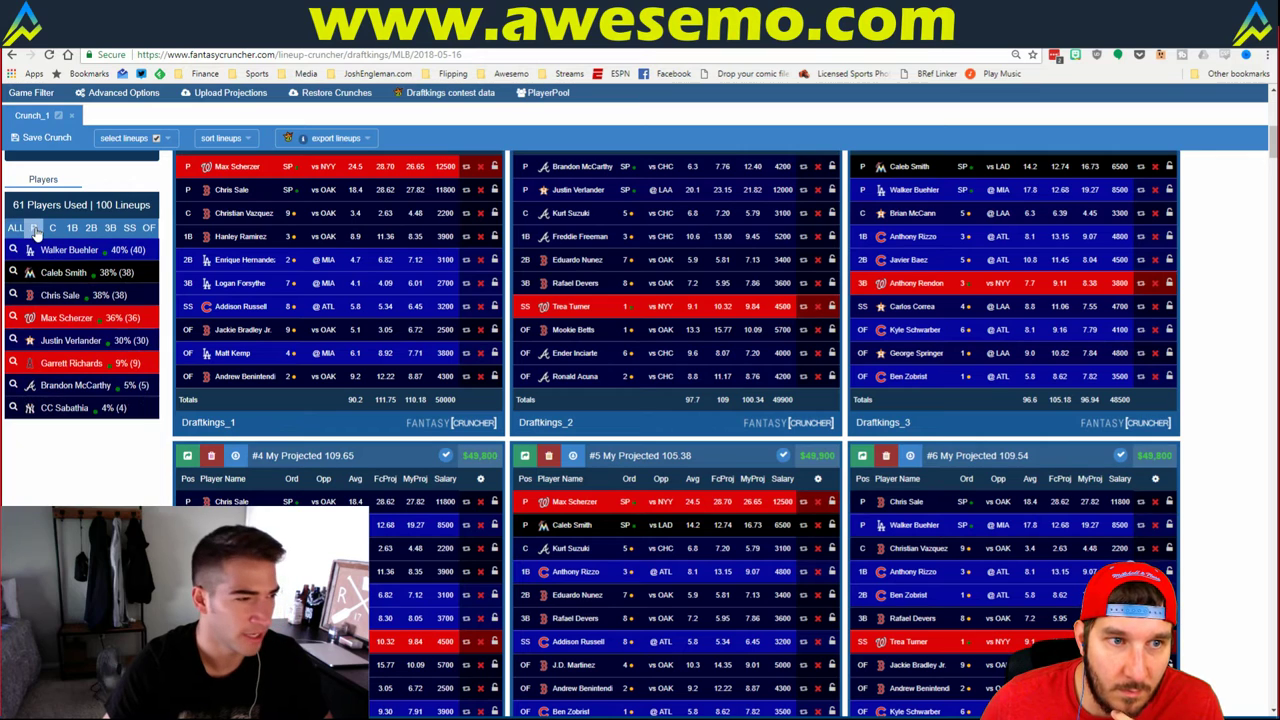
pyautogui.click(115, 273)
# - Examine the filtered Chris Sale lineups for their paired pitchers and hitters, and return to the matchup spreadsheet
pyautogui.scroll(2, 115, 275)
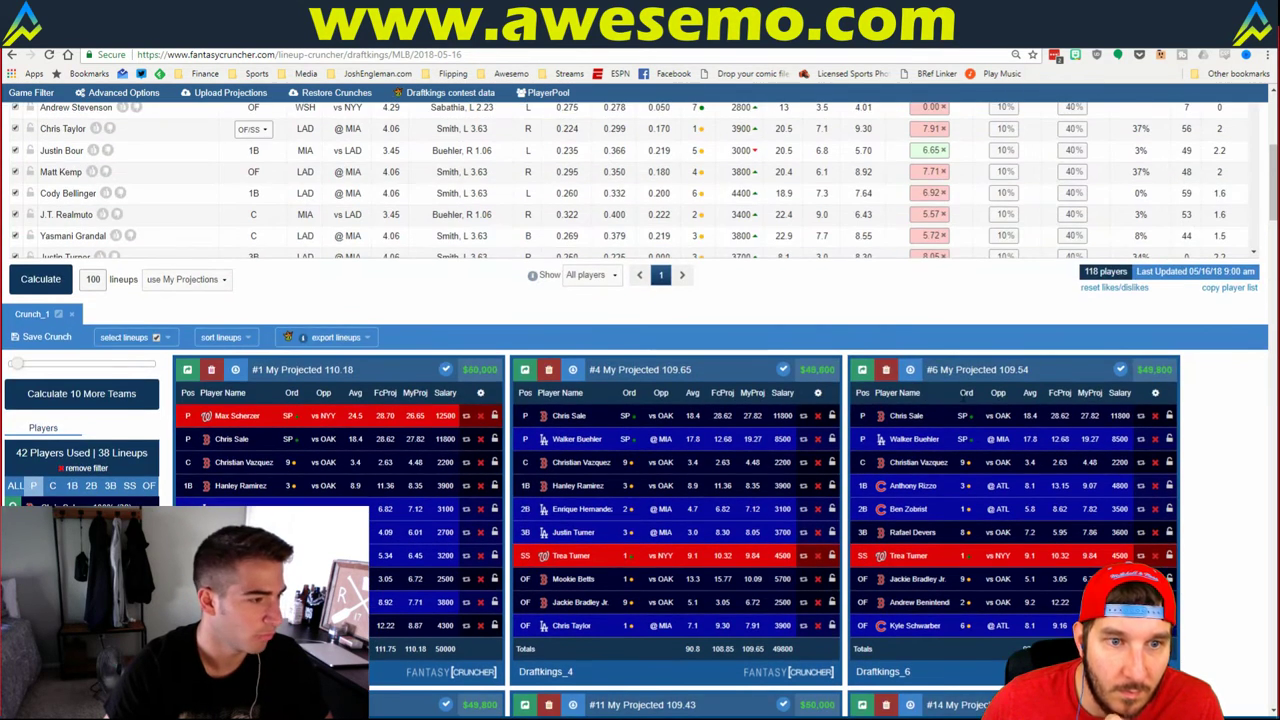
pyautogui.scroll(-1, 640, 400)
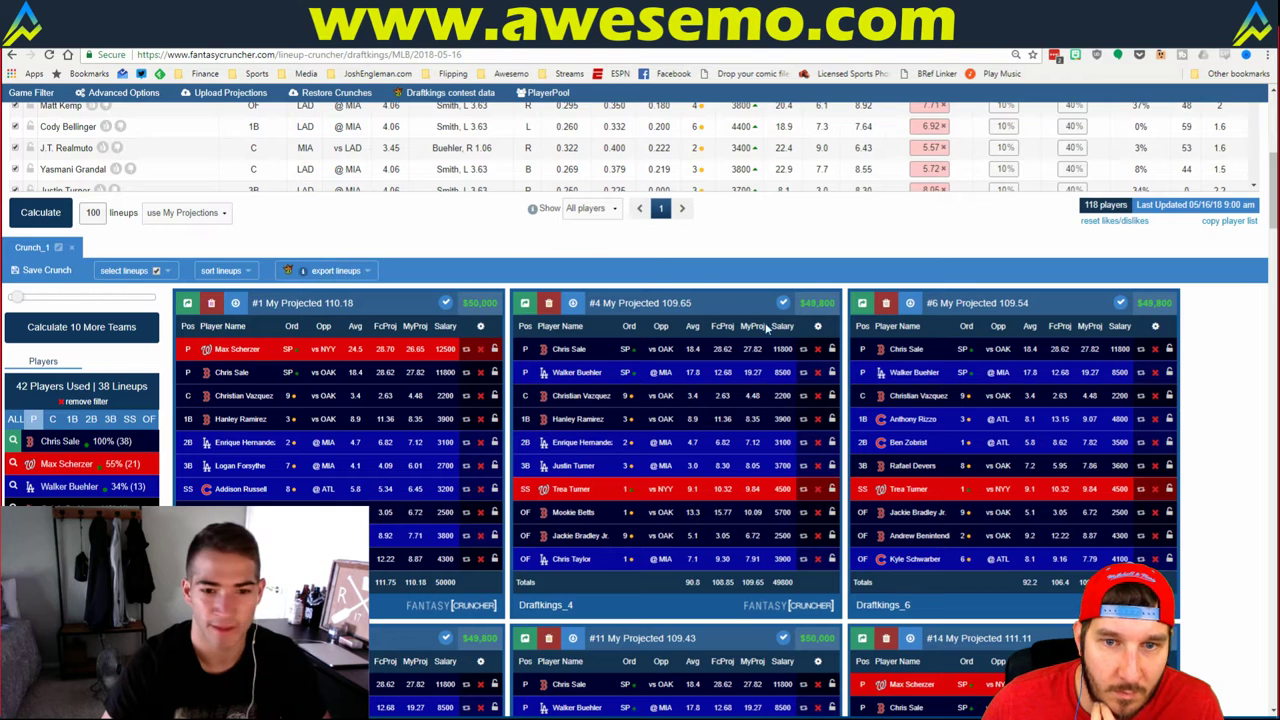
pyautogui.scroll(-1, 1203, 387)
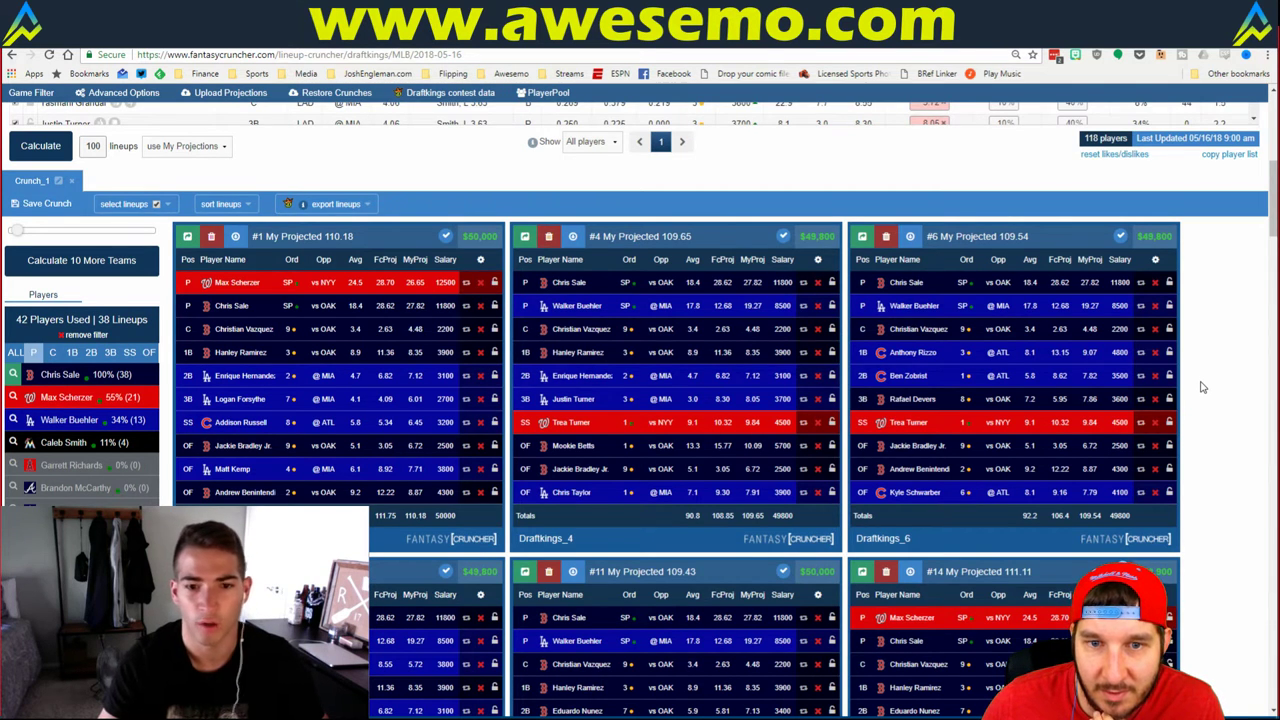
pyautogui.scroll(-2, 1203, 387)
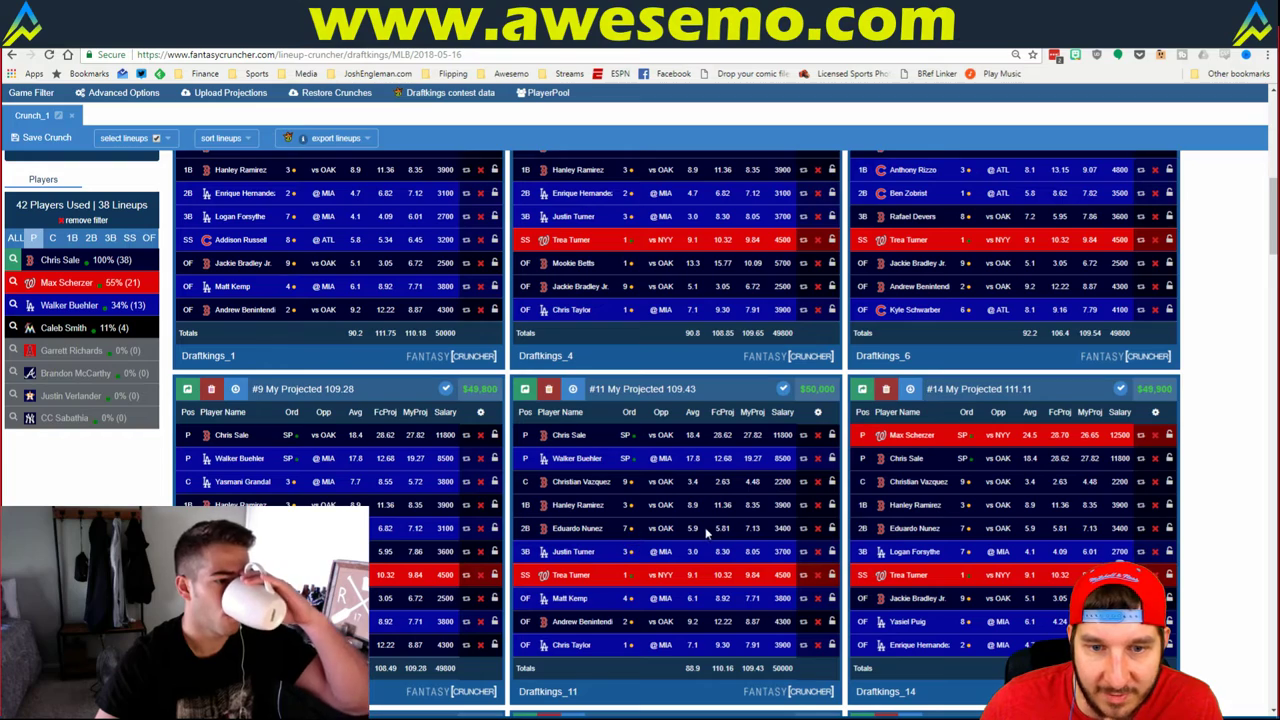
pyautogui.scroll(-5, 958, 481)
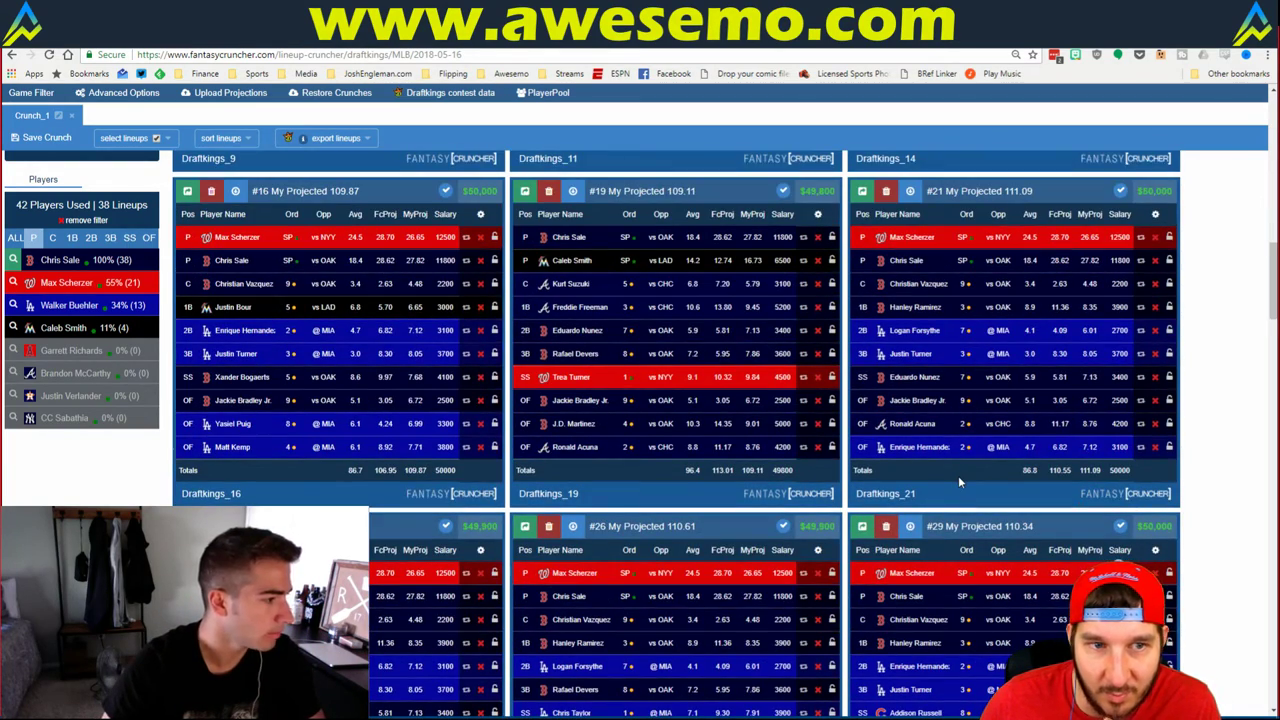
pyautogui.scroll(-3, 958, 475)
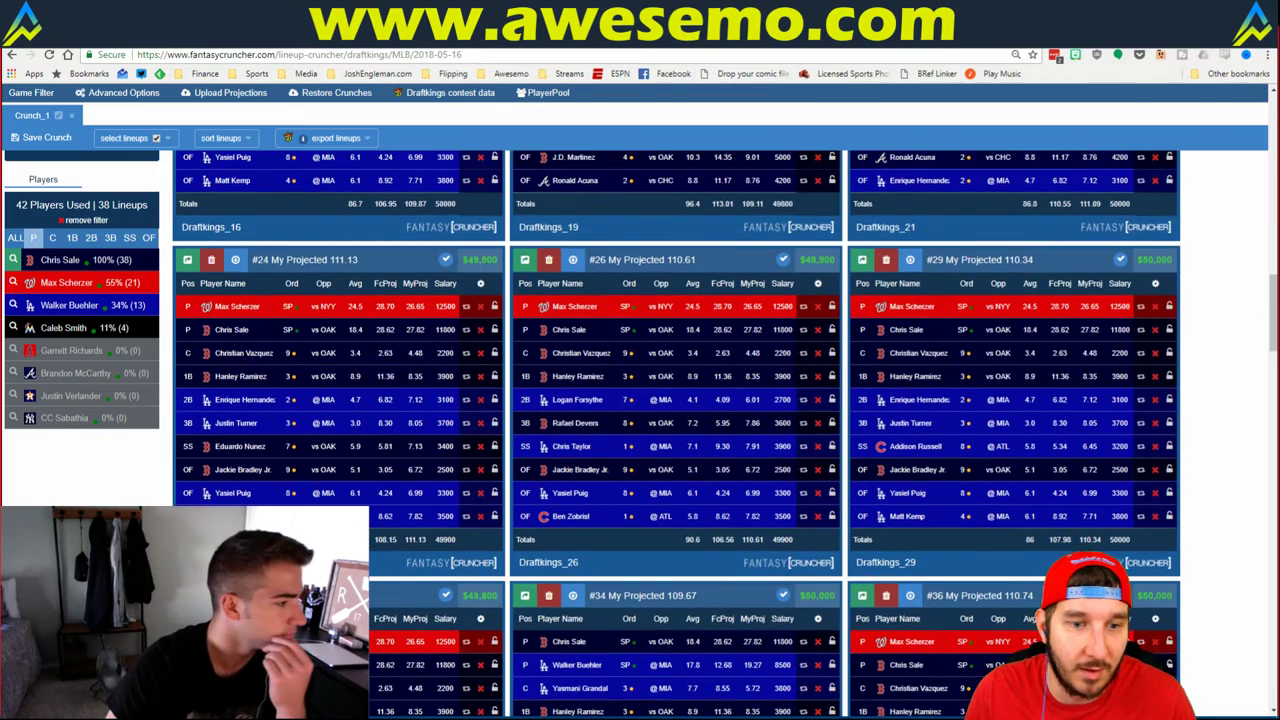
pyautogui.scroll(-2, 676, 430)
pyautogui.hotkey('alt', 'Tab')
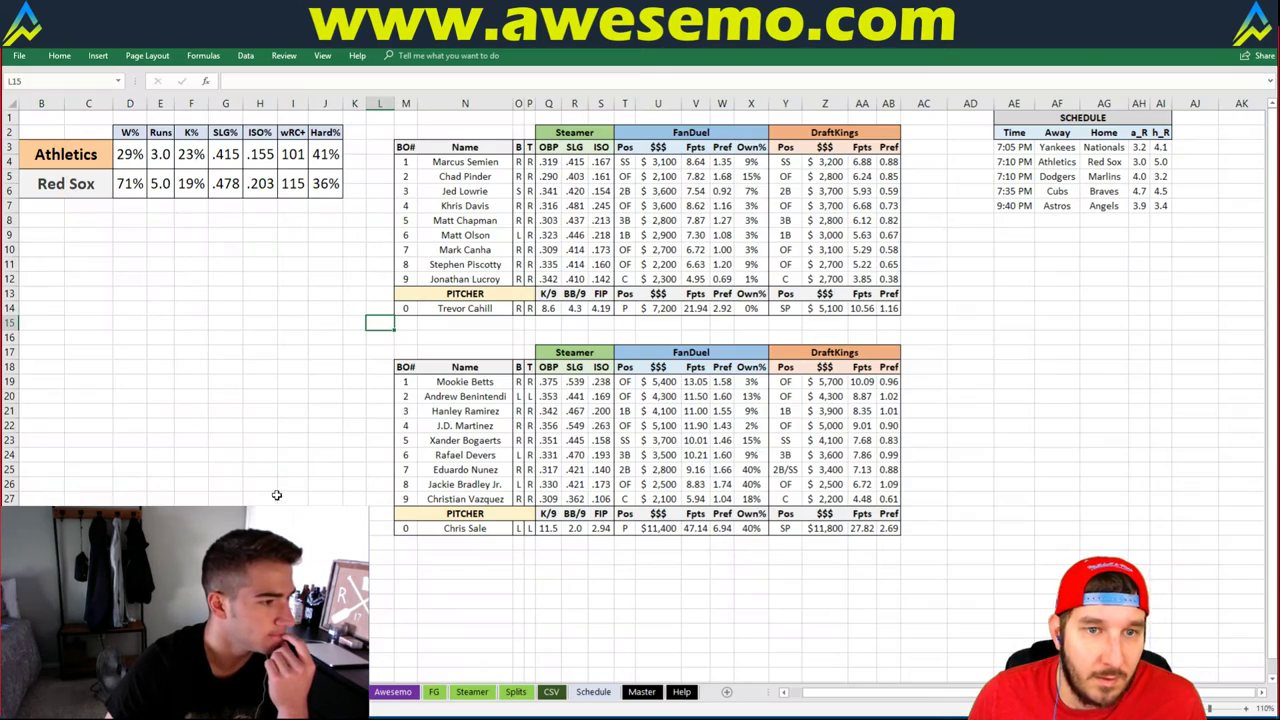
pyautogui.click(293, 483)
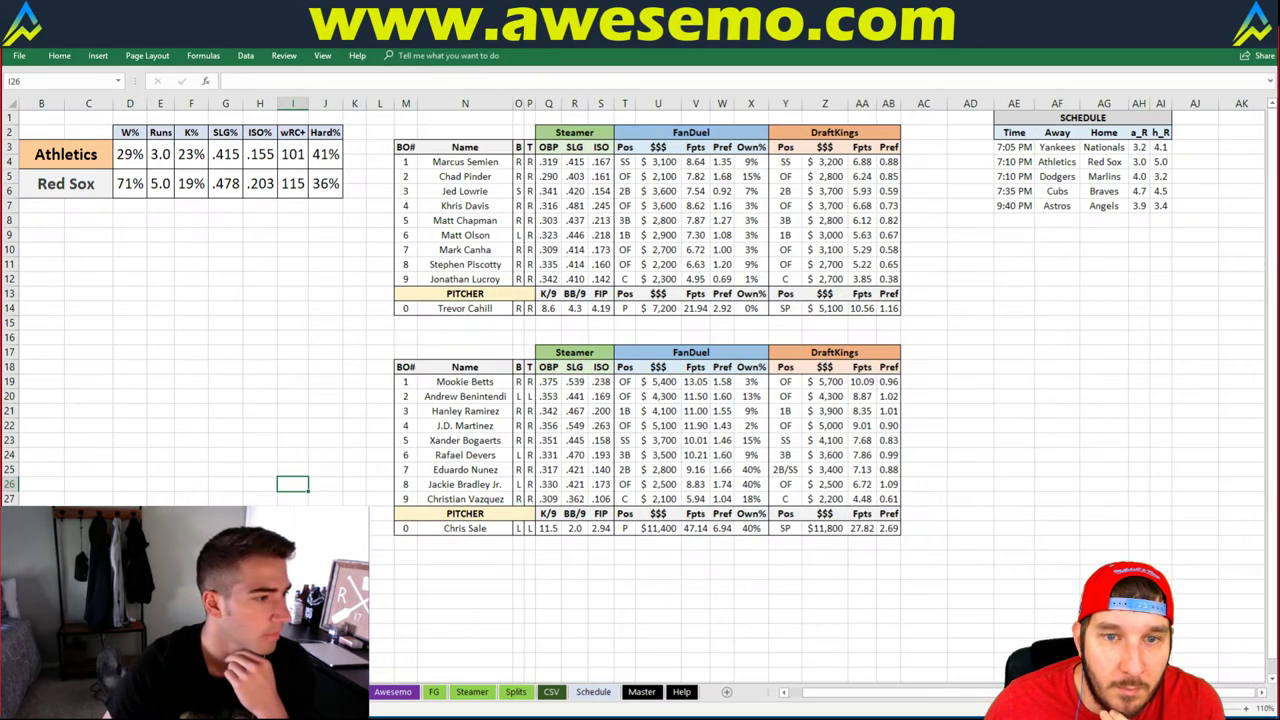
# - Remove the Chris Sale filter from the FantasyCruncher lineups and return to the matchup spreadsheet
pyautogui.hotkey('alt', 'Tab')
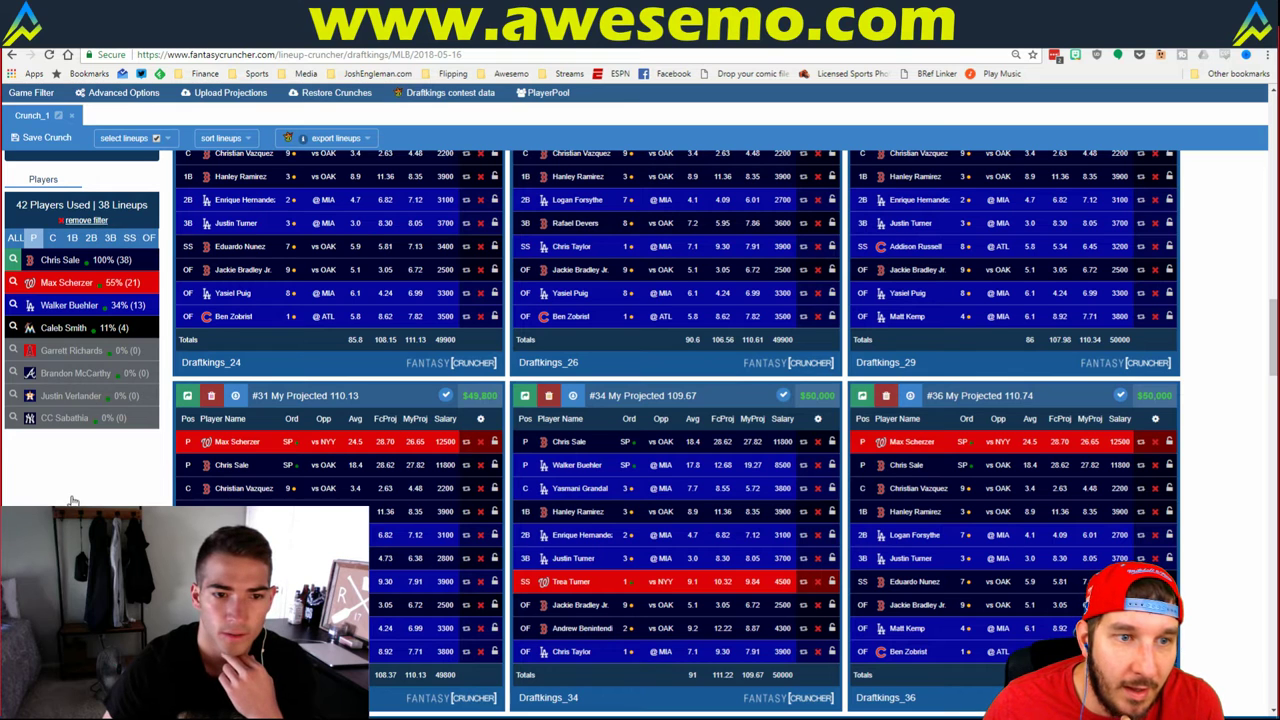
pyautogui.click(95, 221)
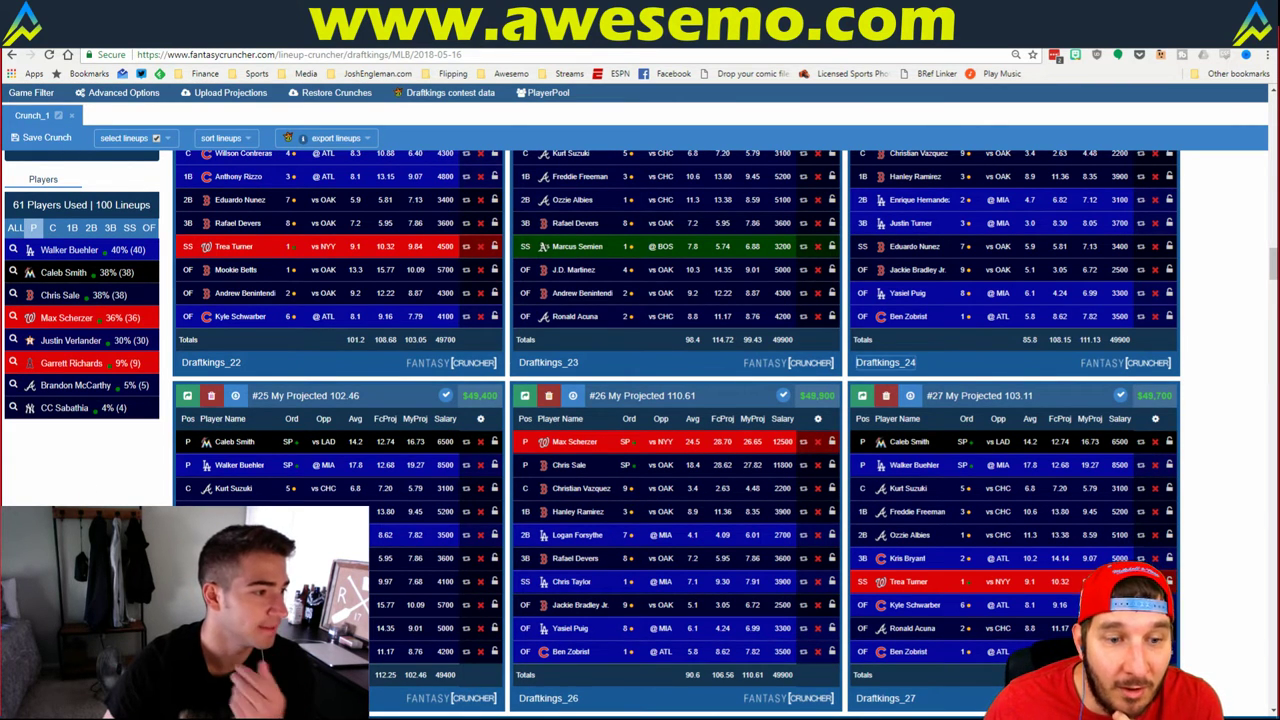
pyautogui.hotkey('alt', 'Tab')
pyautogui.click(155, 443)
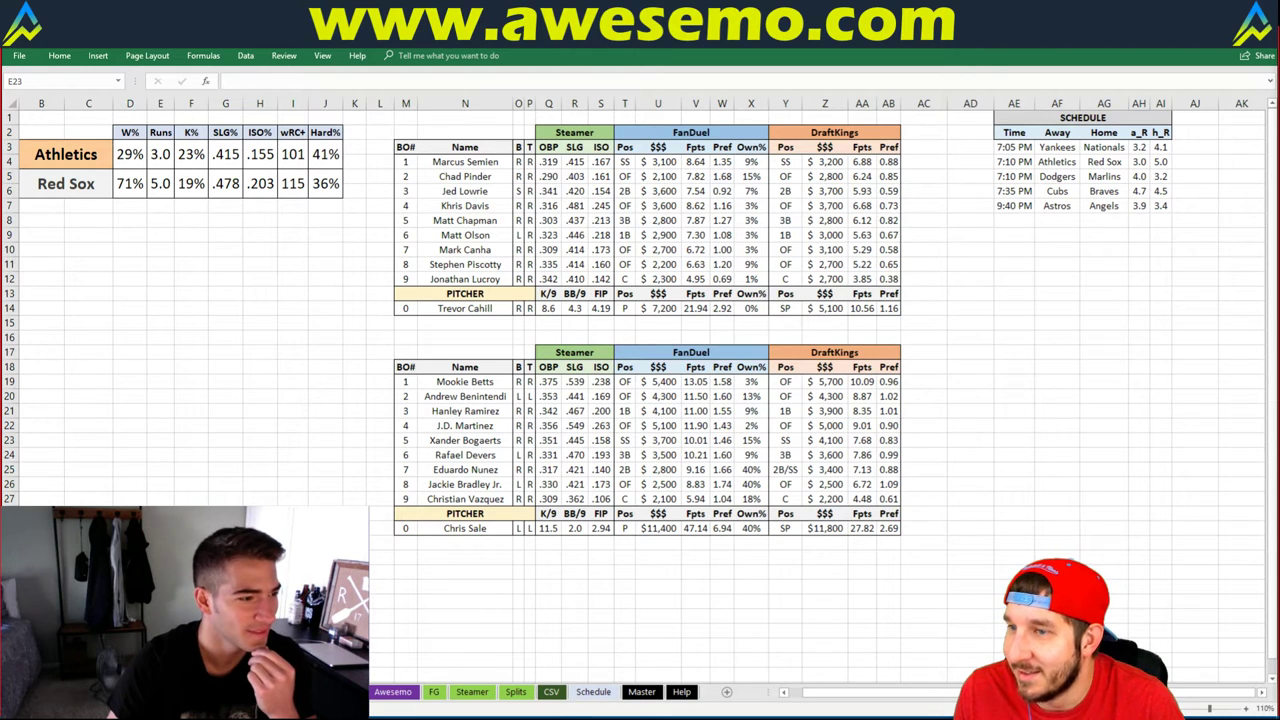
pyautogui.hotkey('alt', 'Tab')
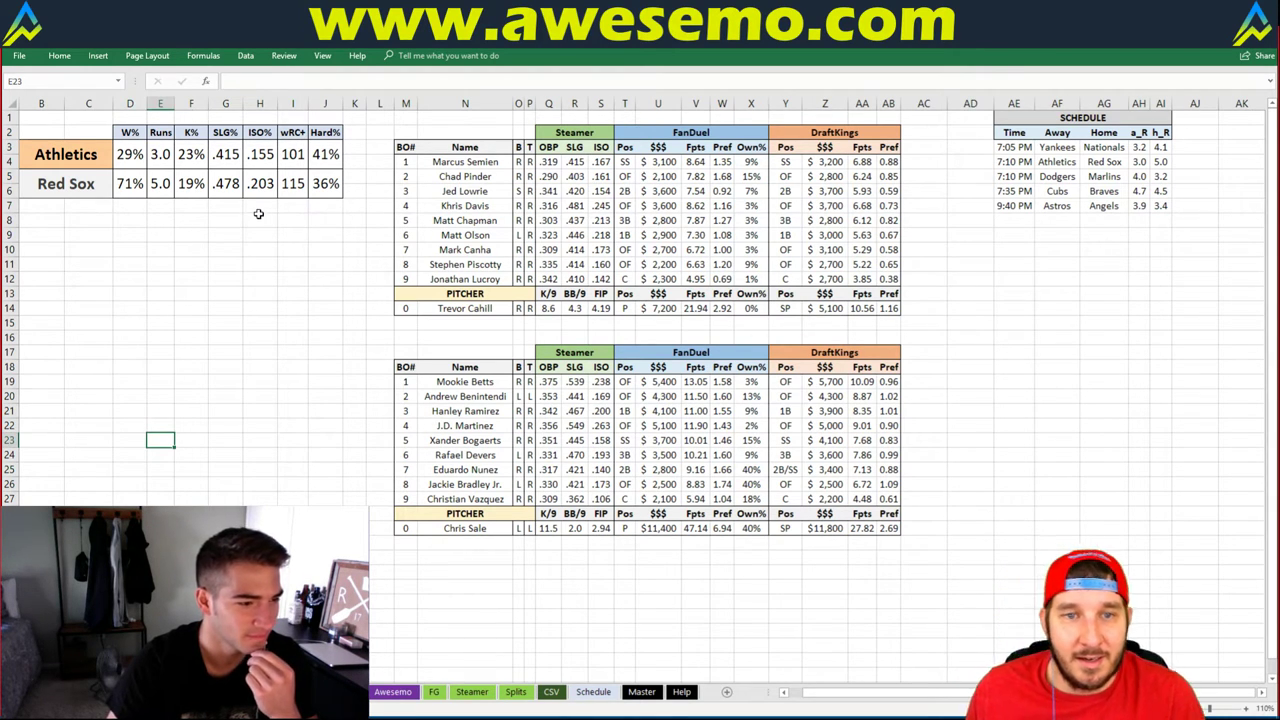
# - Set the team in B3 to Dodgers to load their matchup, and refit columns D to J to their contents
pyautogui.click(60, 146)
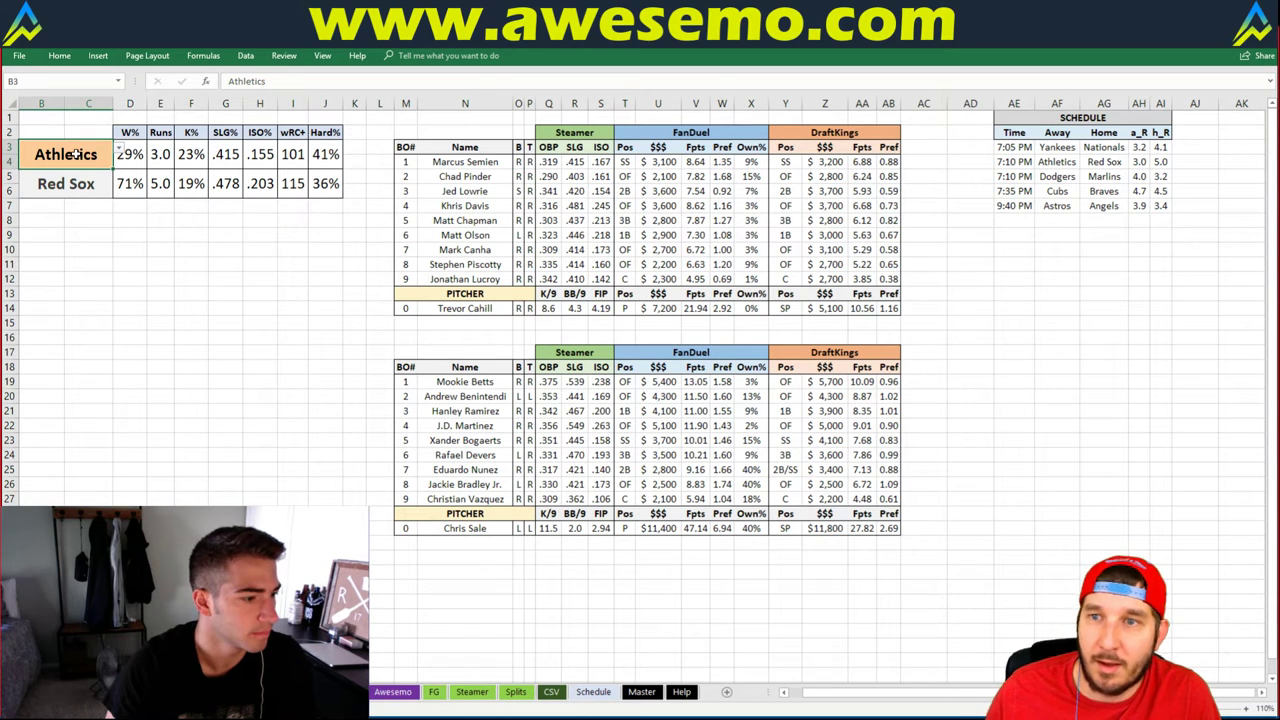
pyautogui.write('Dodgers')
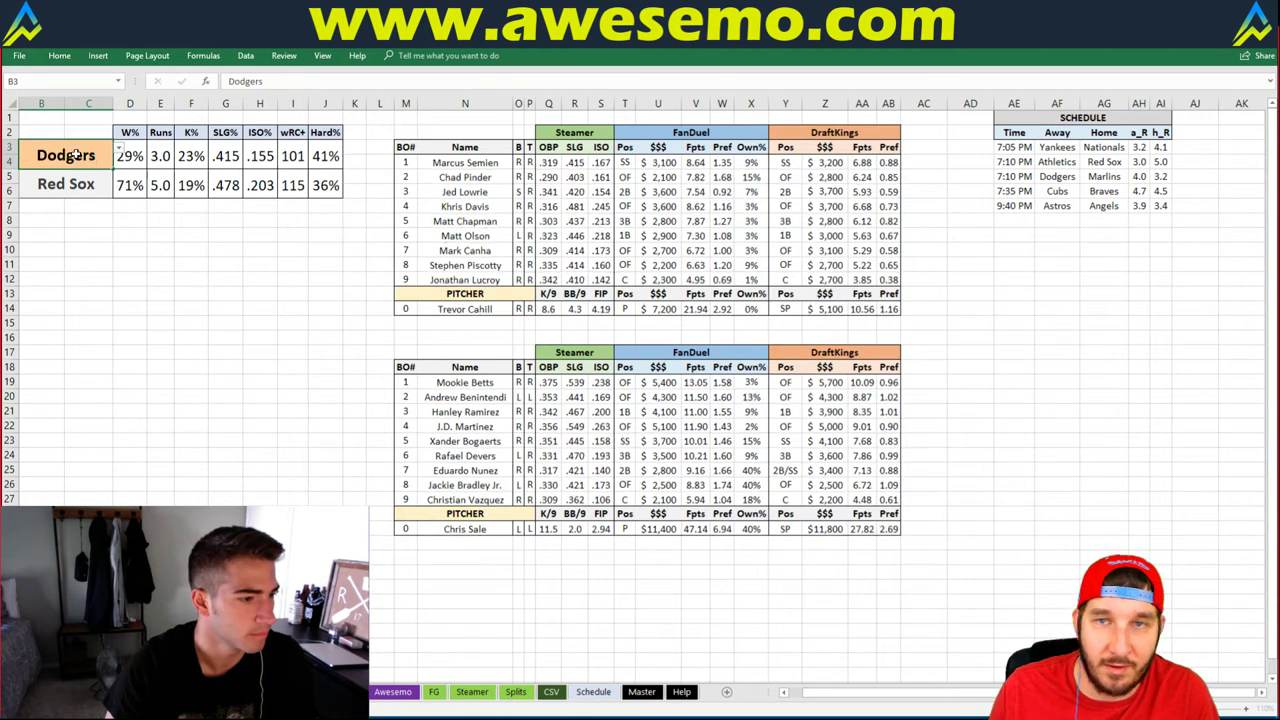
pyautogui.press('Return')
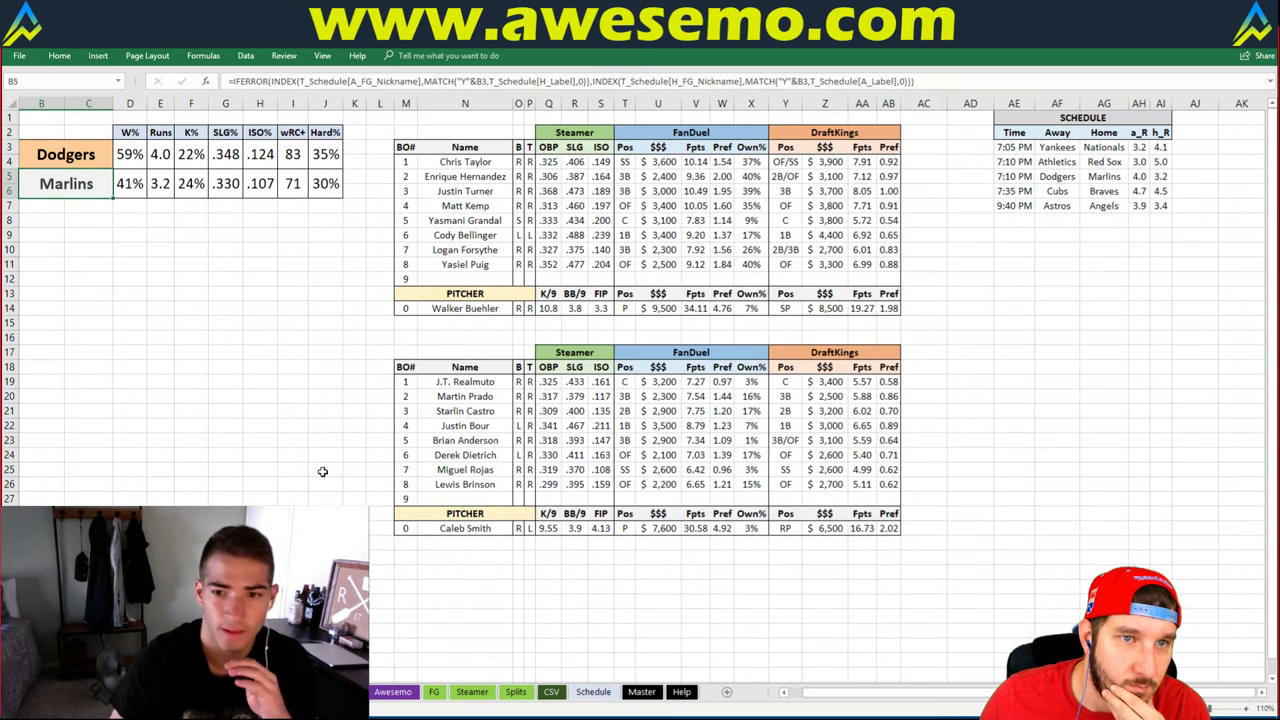
pyautogui.moveTo(138, 104); pyautogui.dragTo(316, 104)
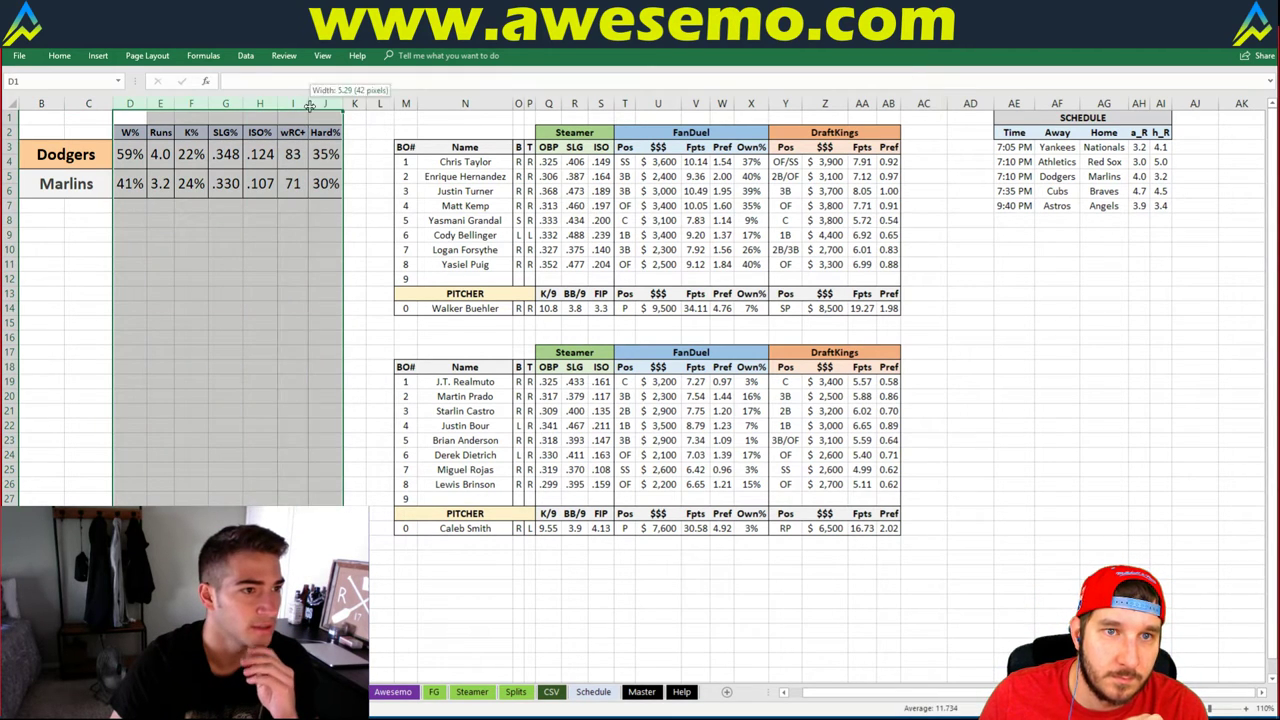
pyautogui.click(300, 340)
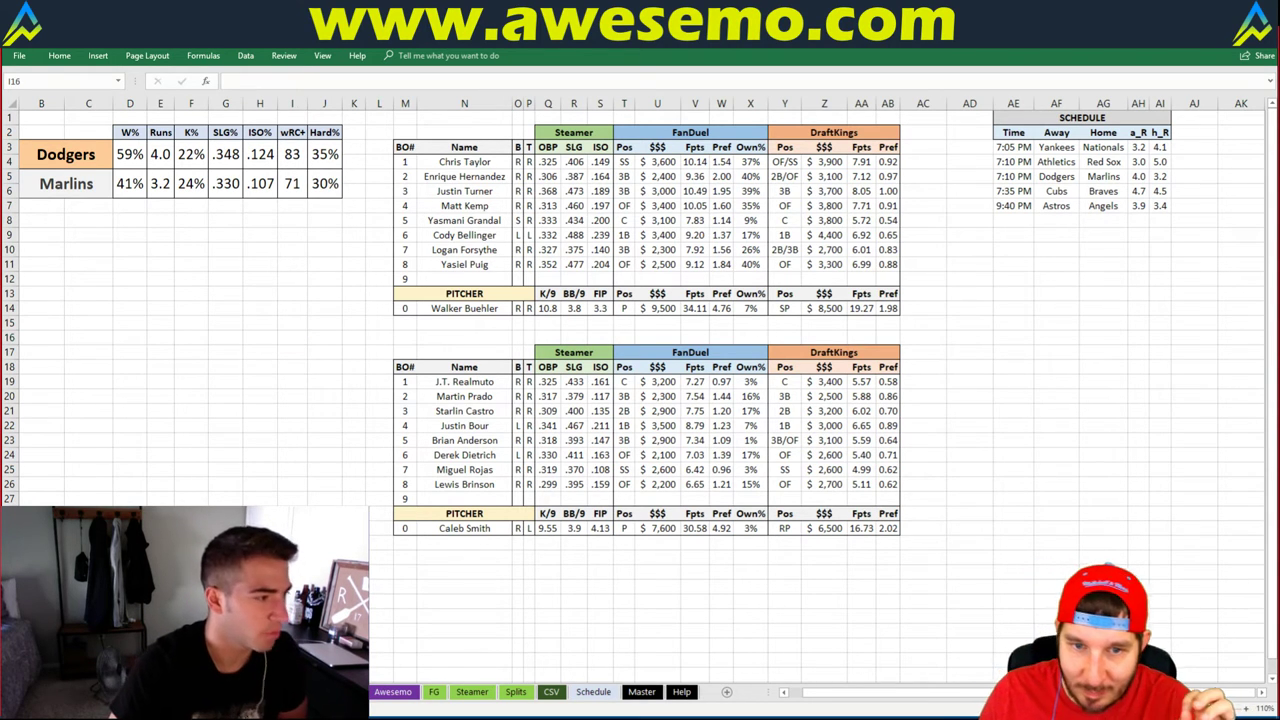
# - Show the Marlins pitcher's K/9 value in Q29 with one decimal place
pyautogui.click(545, 528)
pyautogui.click(59, 56)
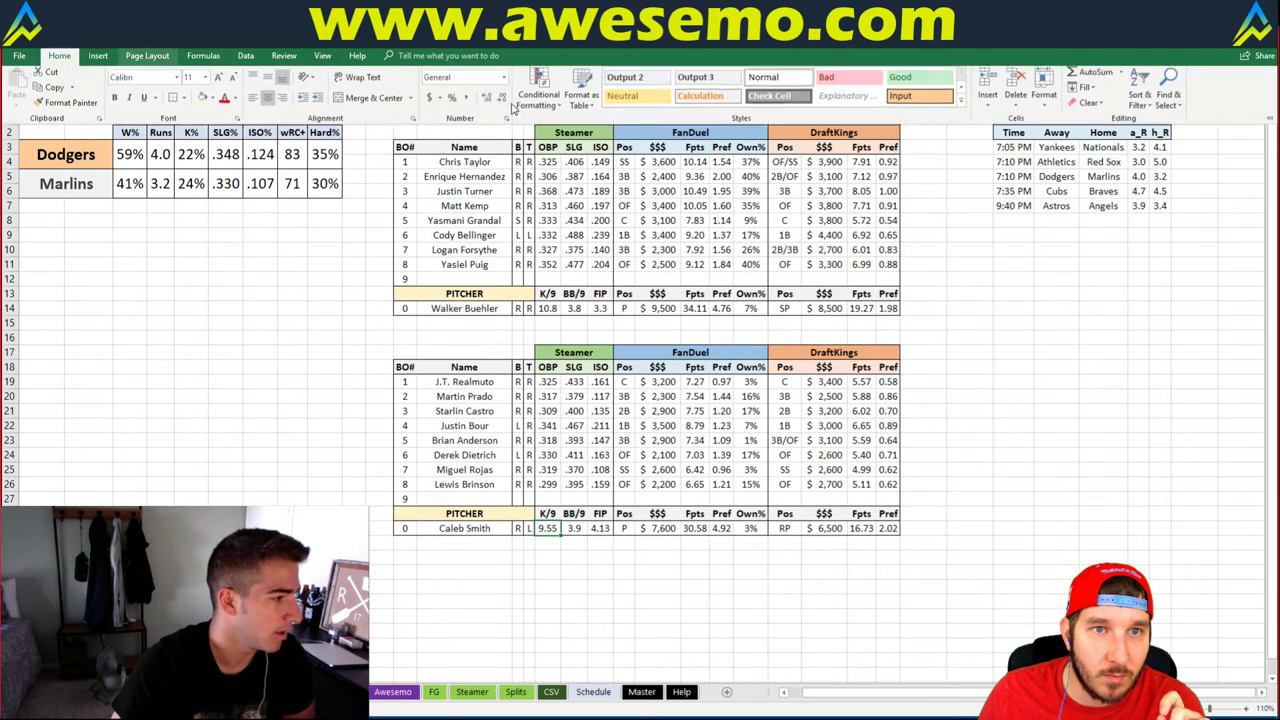
pyautogui.click(501, 106)
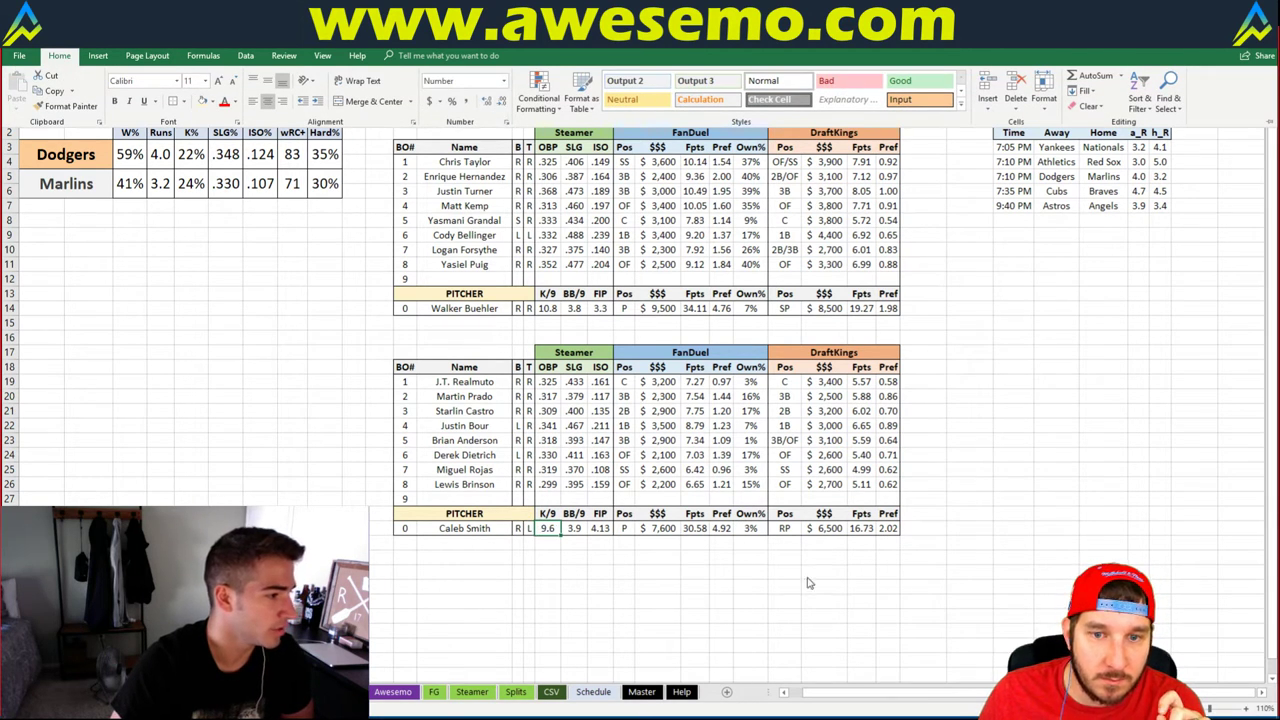
pyautogui.click(695, 601)
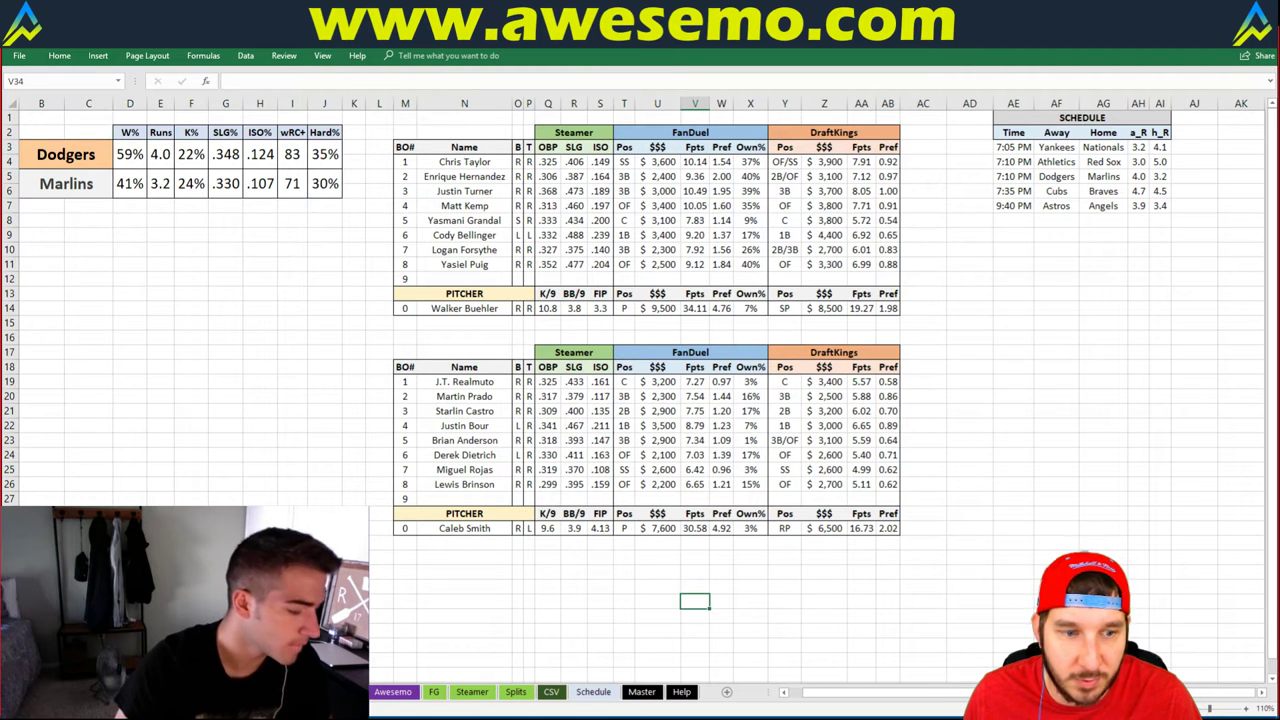
# - Switch to FantasyCruncher to check the pitcher usage across the lineups, and return to the matchup spreadsheet
pyautogui.hotkey('alt', 'Tab')
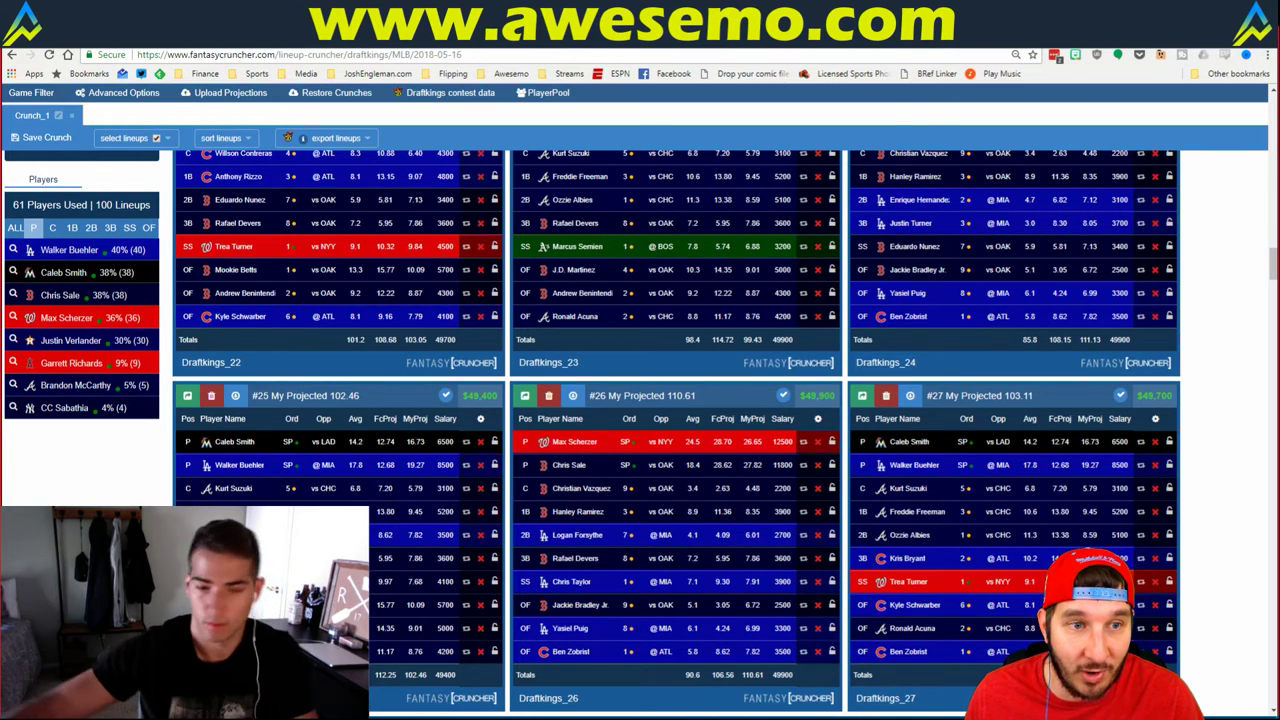
pyautogui.hotkey('alt', 'Tab')
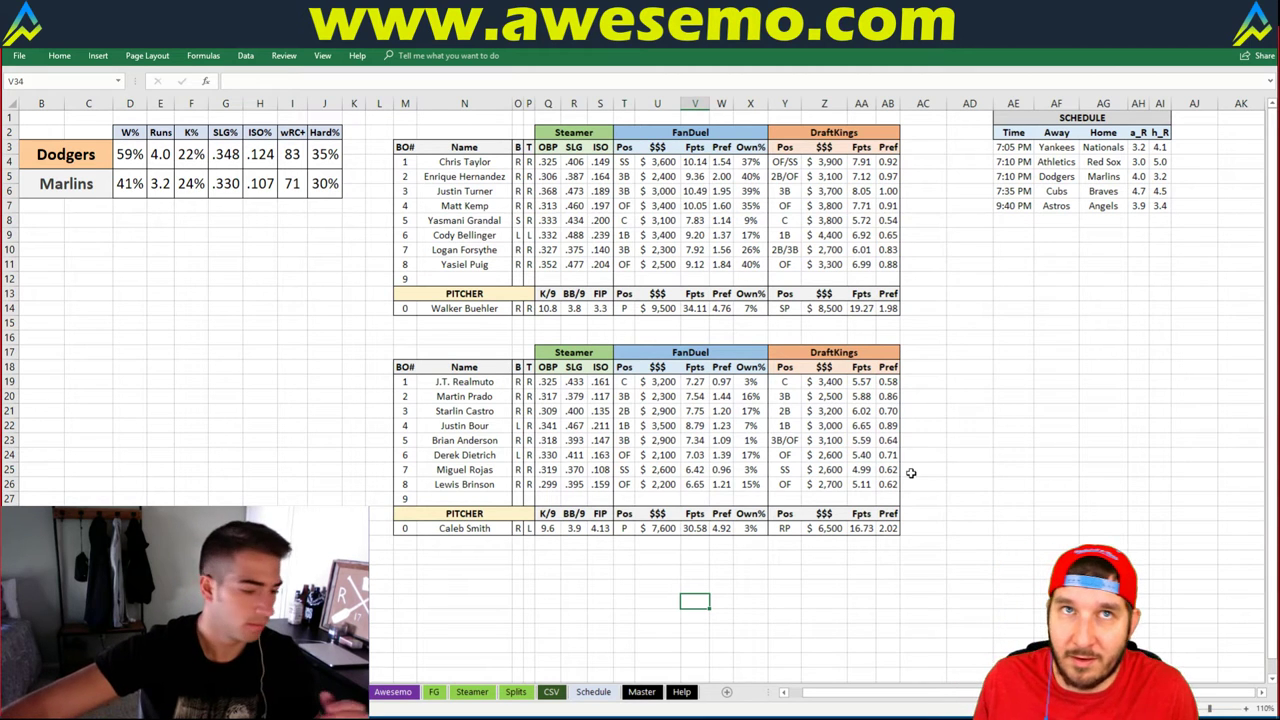
pyautogui.click(1018, 378)
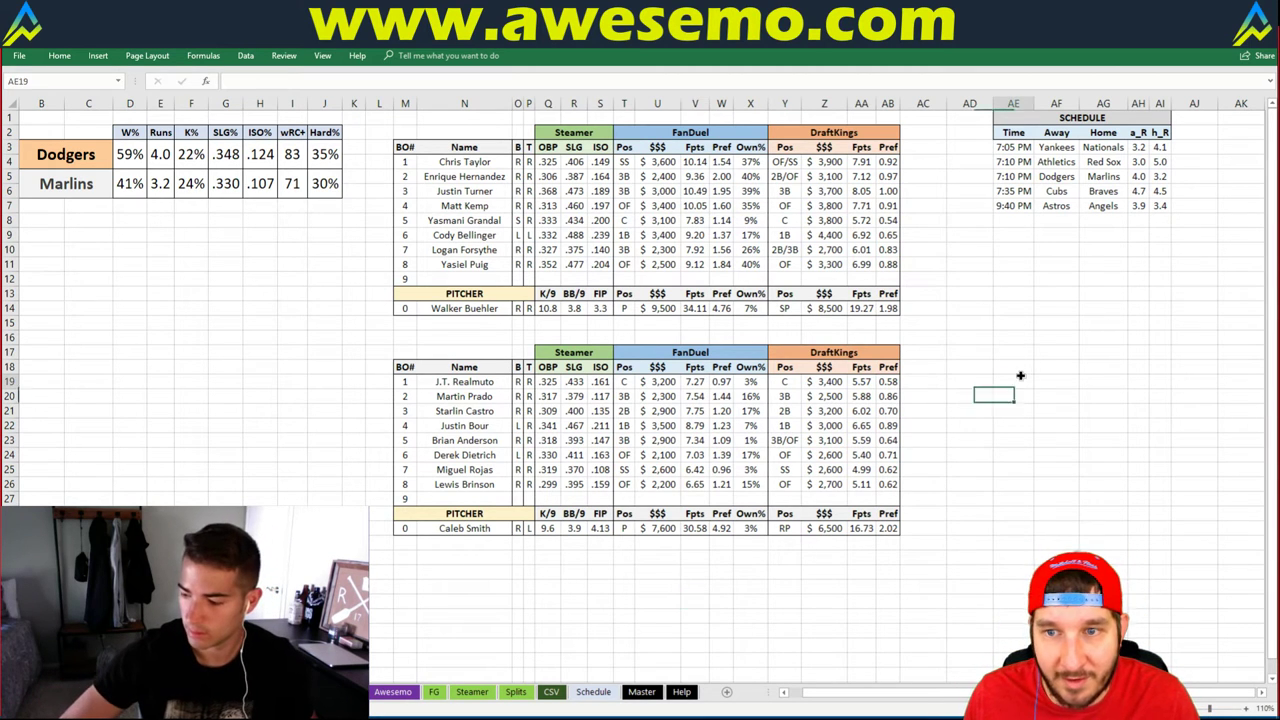
pyautogui.click(934, 355)
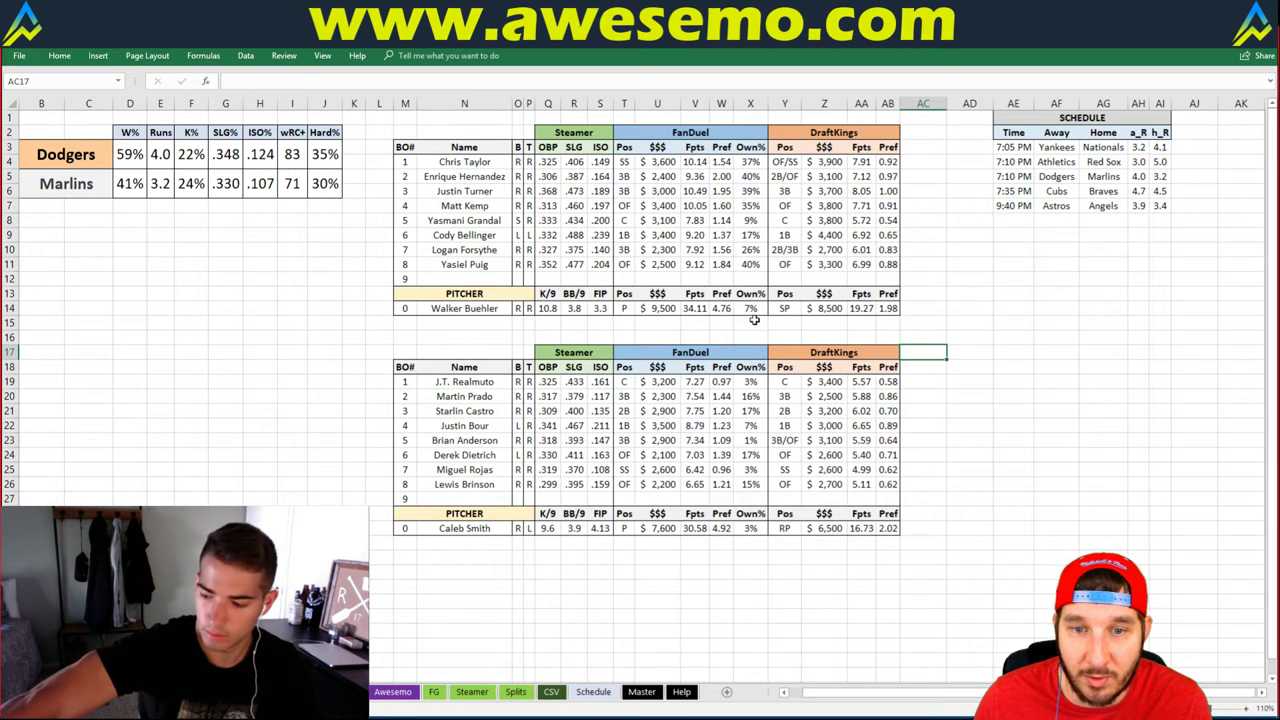
# - Show the Dodgers pitcher's FIP value in S14 with two decimal places
pyautogui.click(600, 308)
pyautogui.click(59, 55)
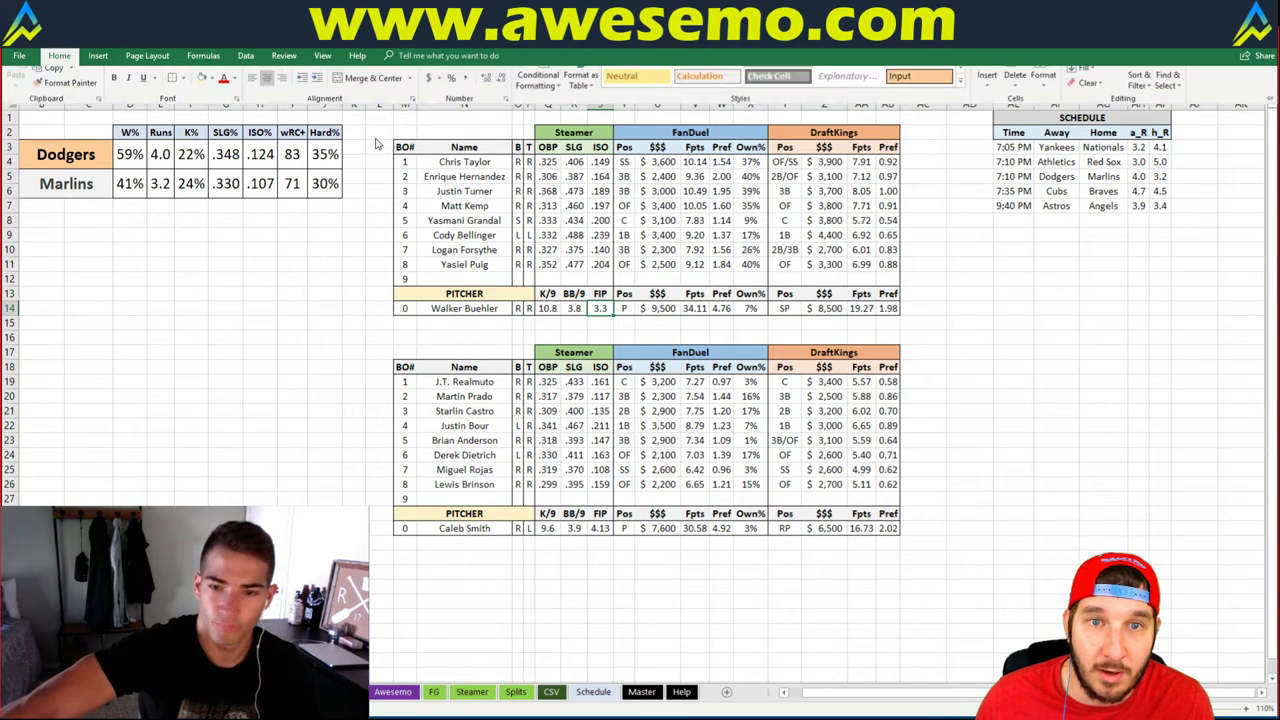
pyautogui.click(491, 104)
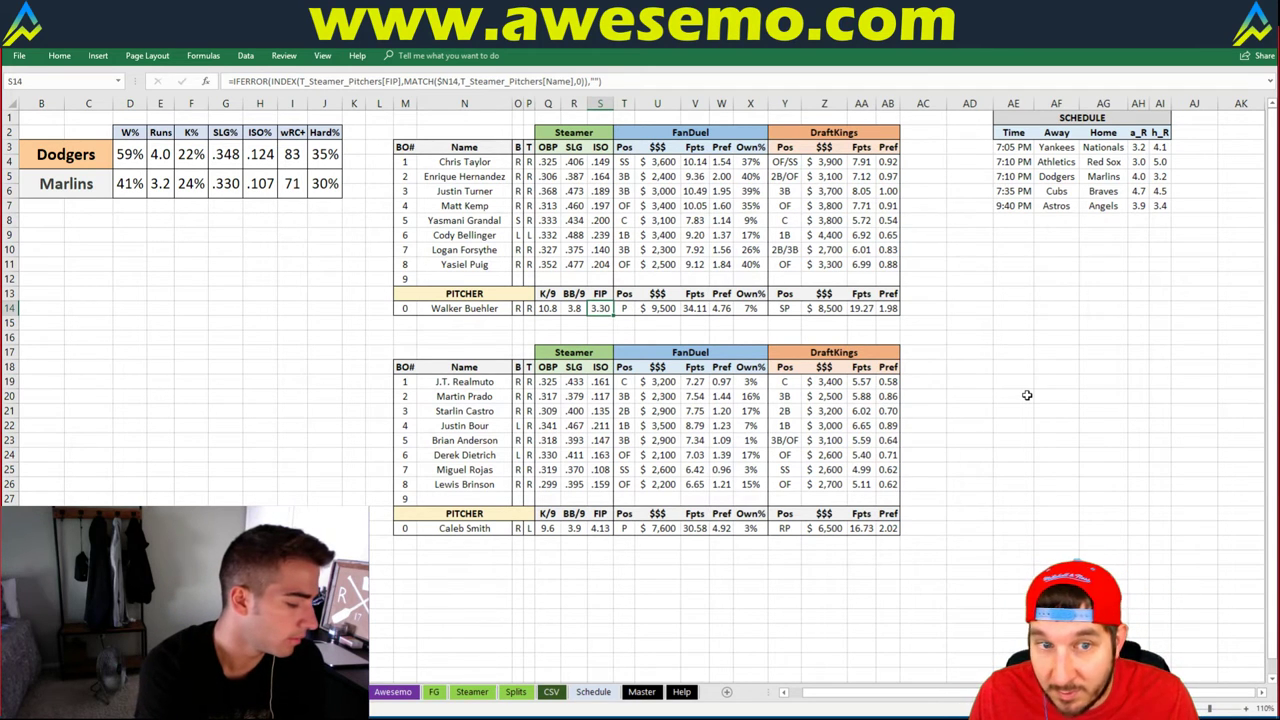
pyautogui.click(995, 367)
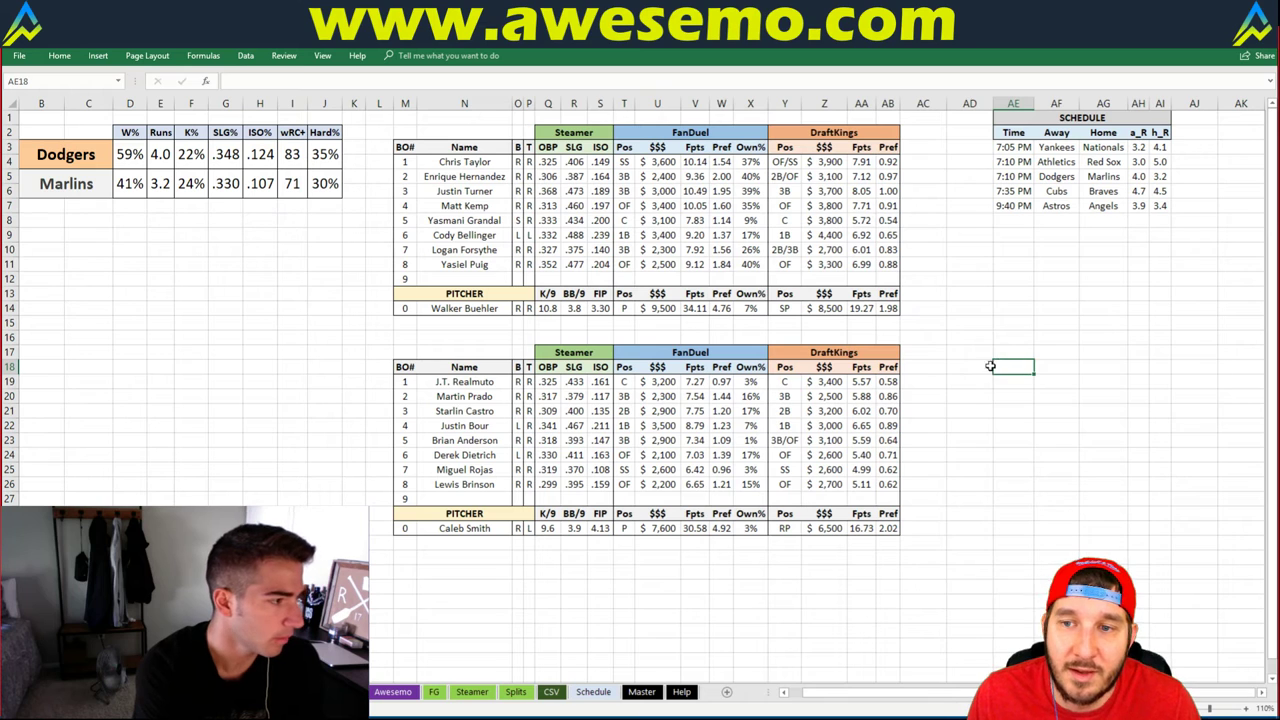
pyautogui.click(962, 355)
pyautogui.click(1013, 308)
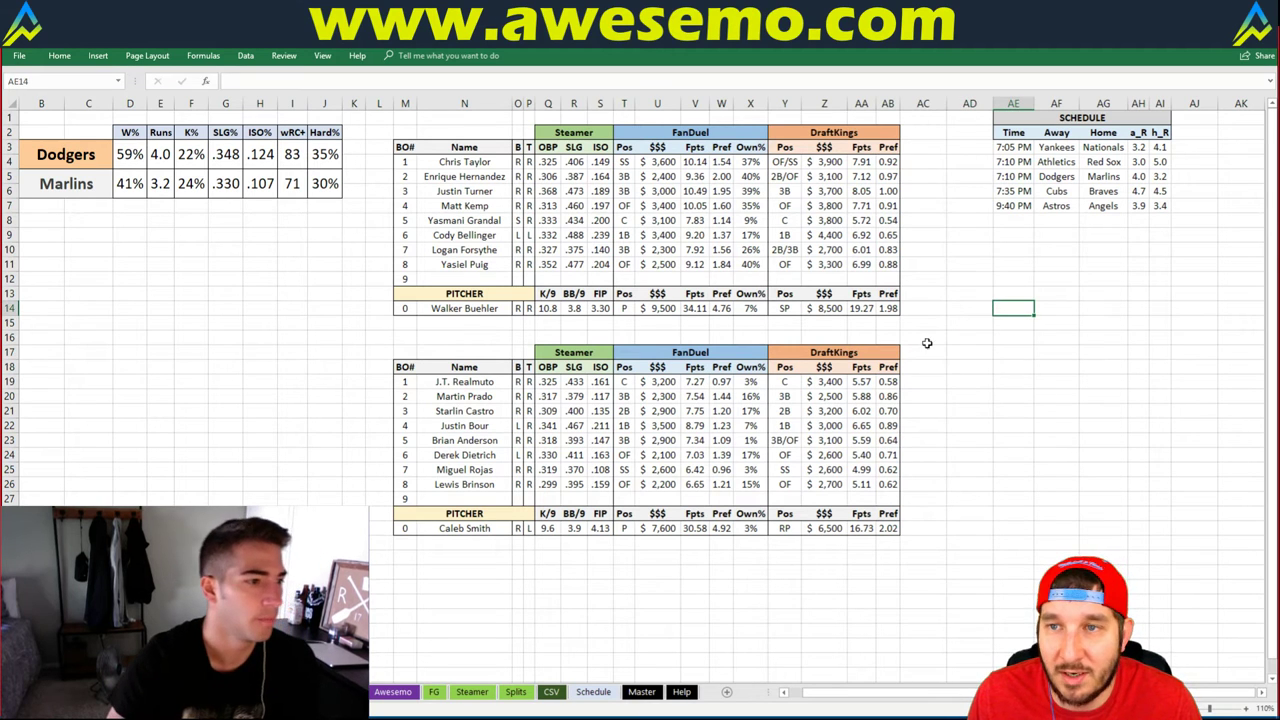
# - Set the team in B3 to Cubs to load their matchup against the Braves
pyautogui.click(100, 150)
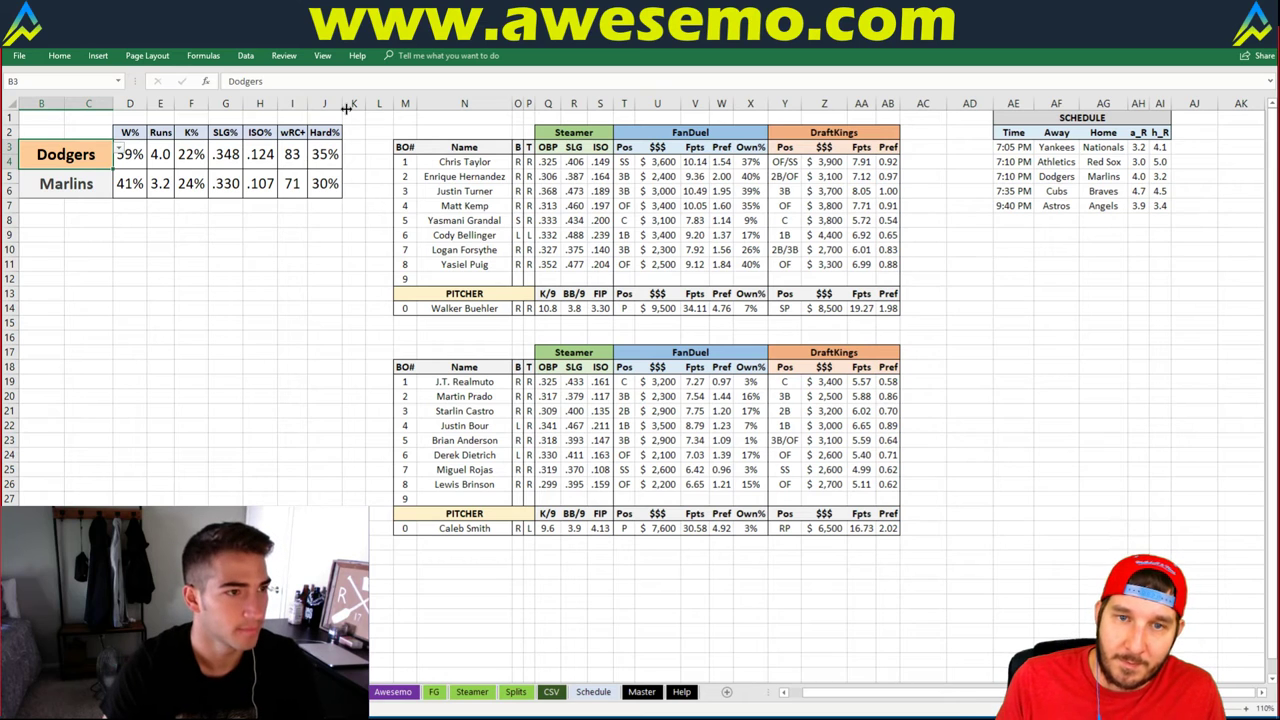
pyautogui.write('Cubs')
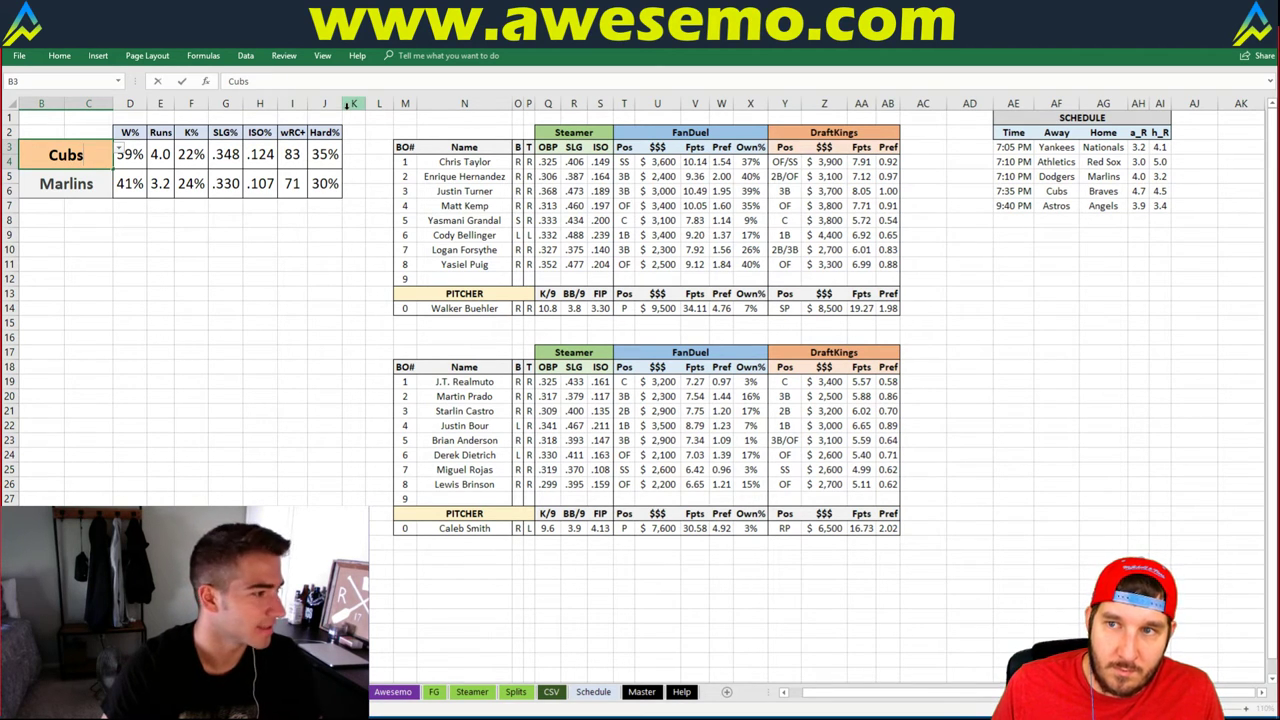
pyautogui.press('Return')
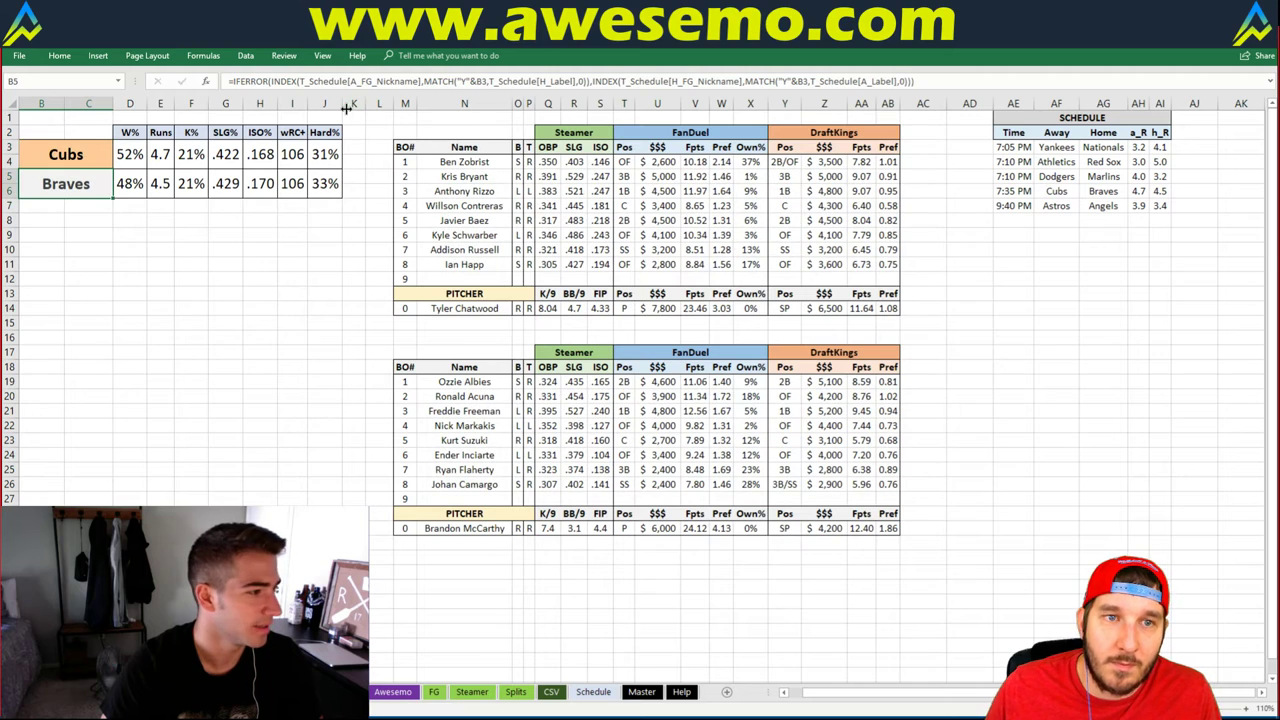
pyautogui.click(999, 262)
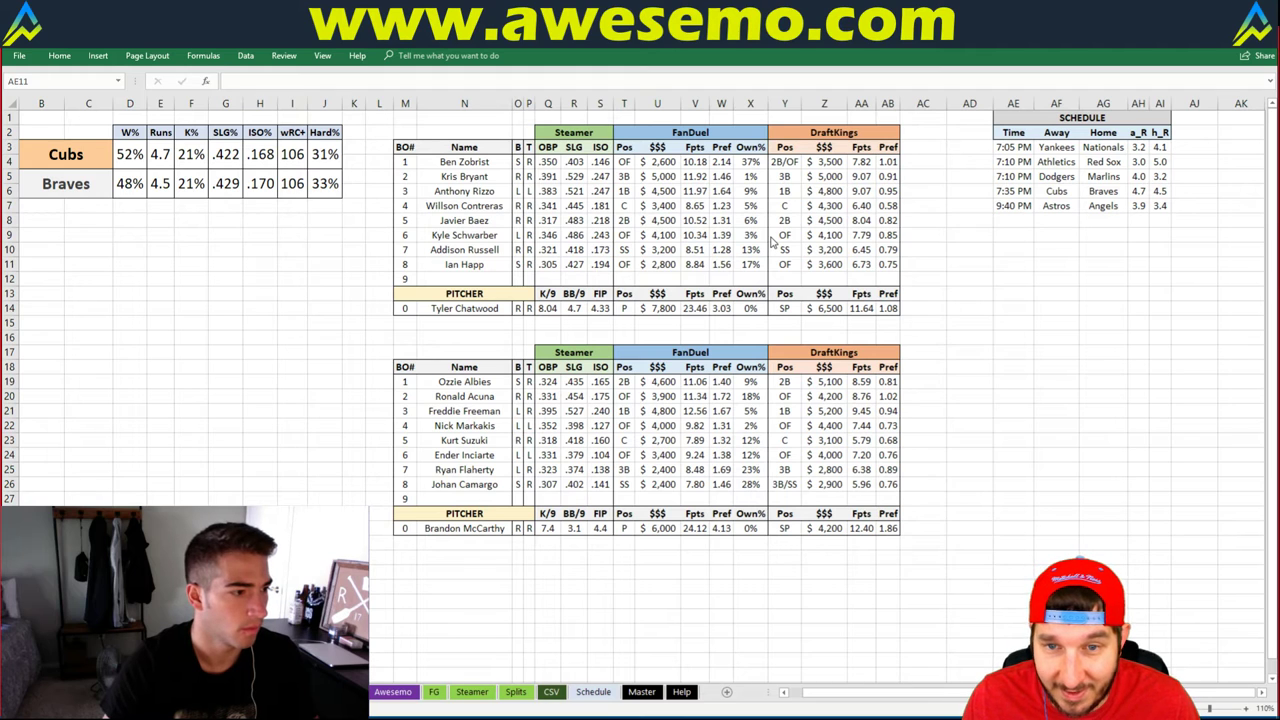
pyautogui.click(287, 309)
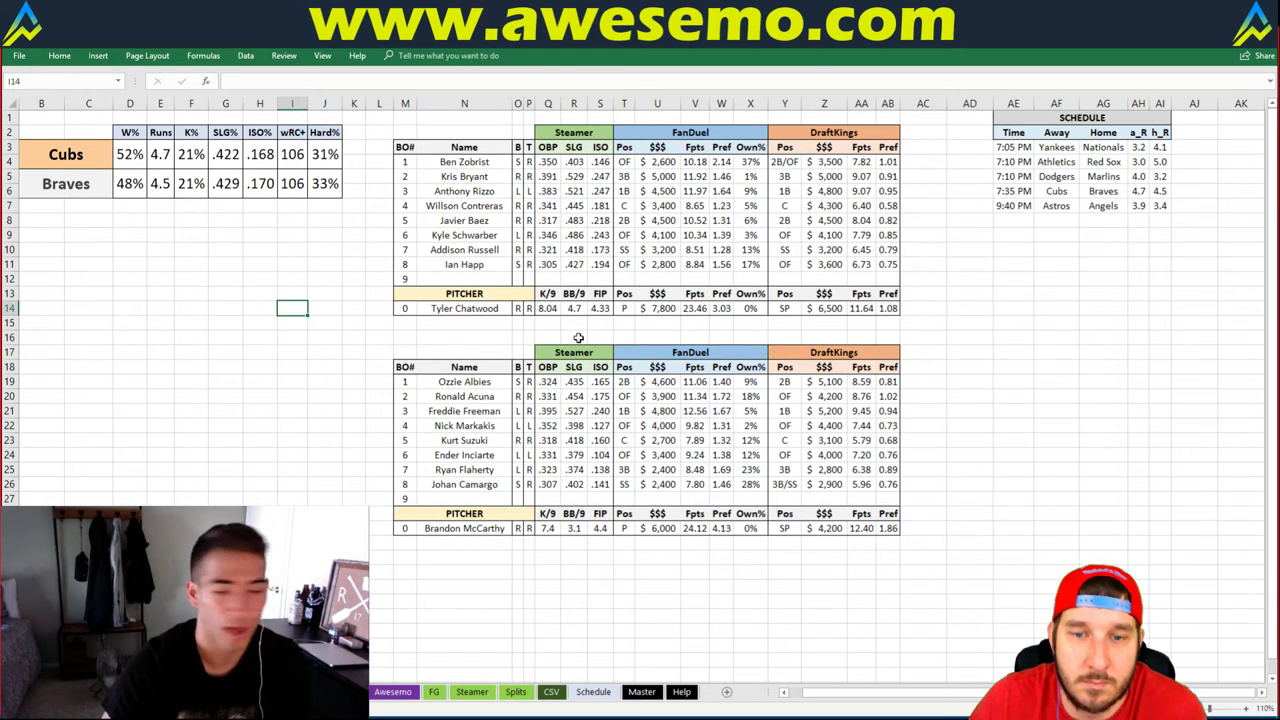
# - Keep the ribbon expanded and show the Braves pitcher's FIP value in S29 with two decimal places
pyautogui.click(598, 528)
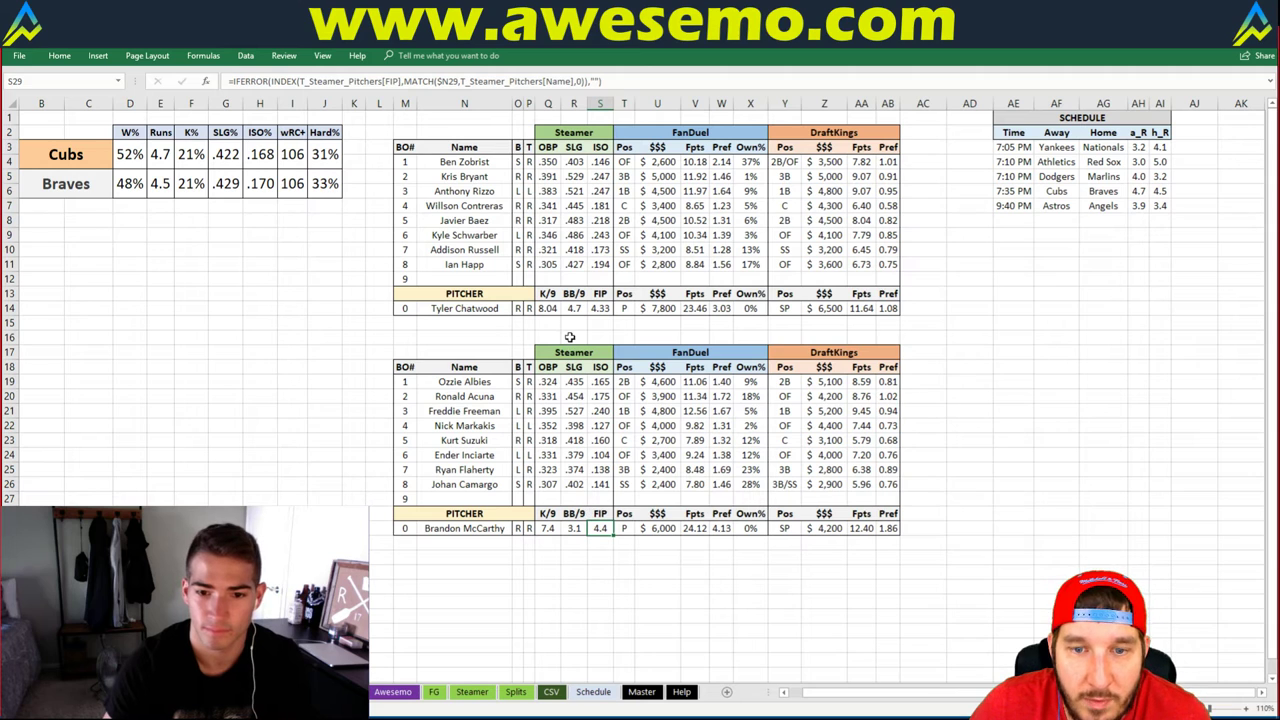
pyautogui.click(60, 56)
pyautogui.click(62, 60)
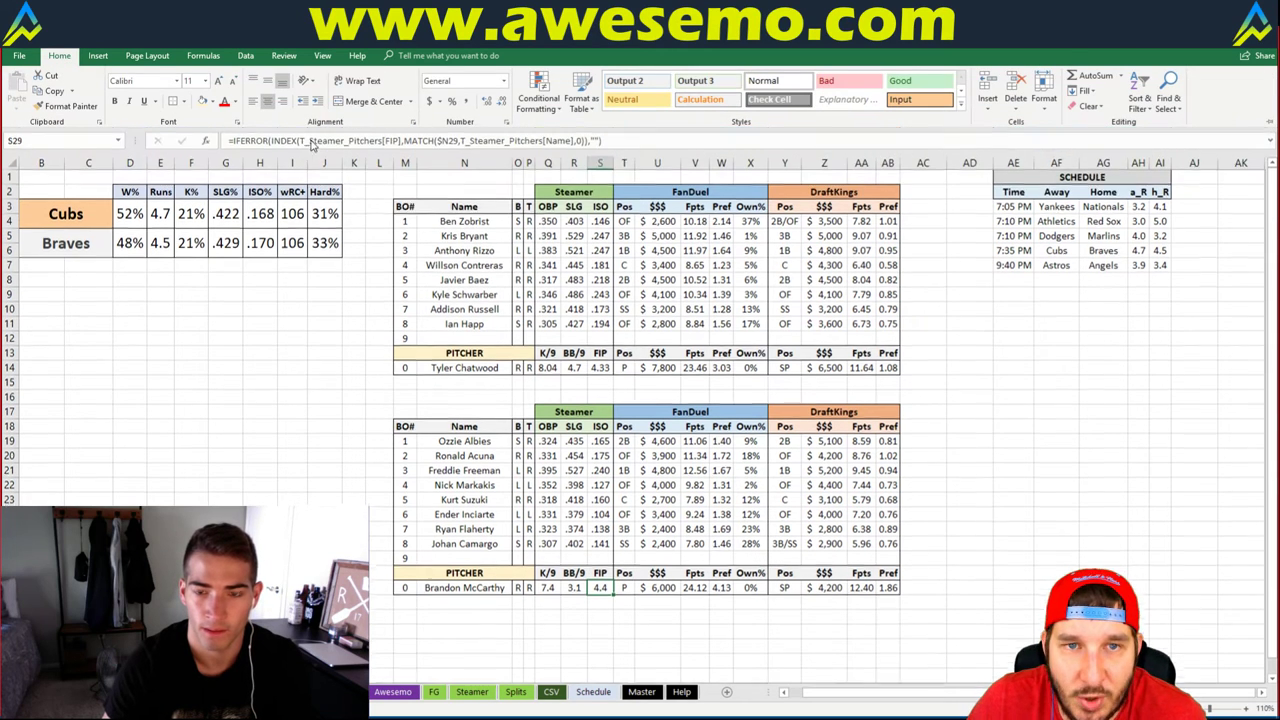
pyautogui.click(487, 101)
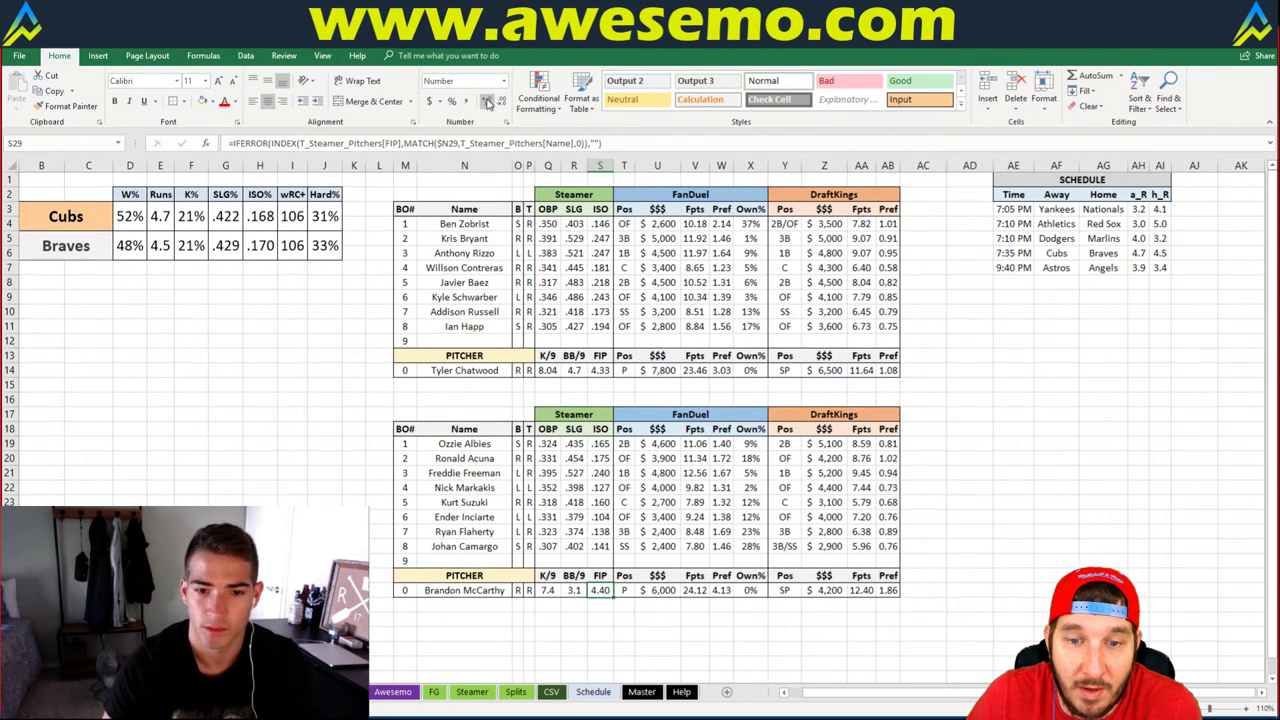
# - Show the Cubs pitcher's K/9 value in Q14 with one decimal place
pyautogui.click(554, 398)
pyautogui.click(547, 370)
pyautogui.click(501, 101)
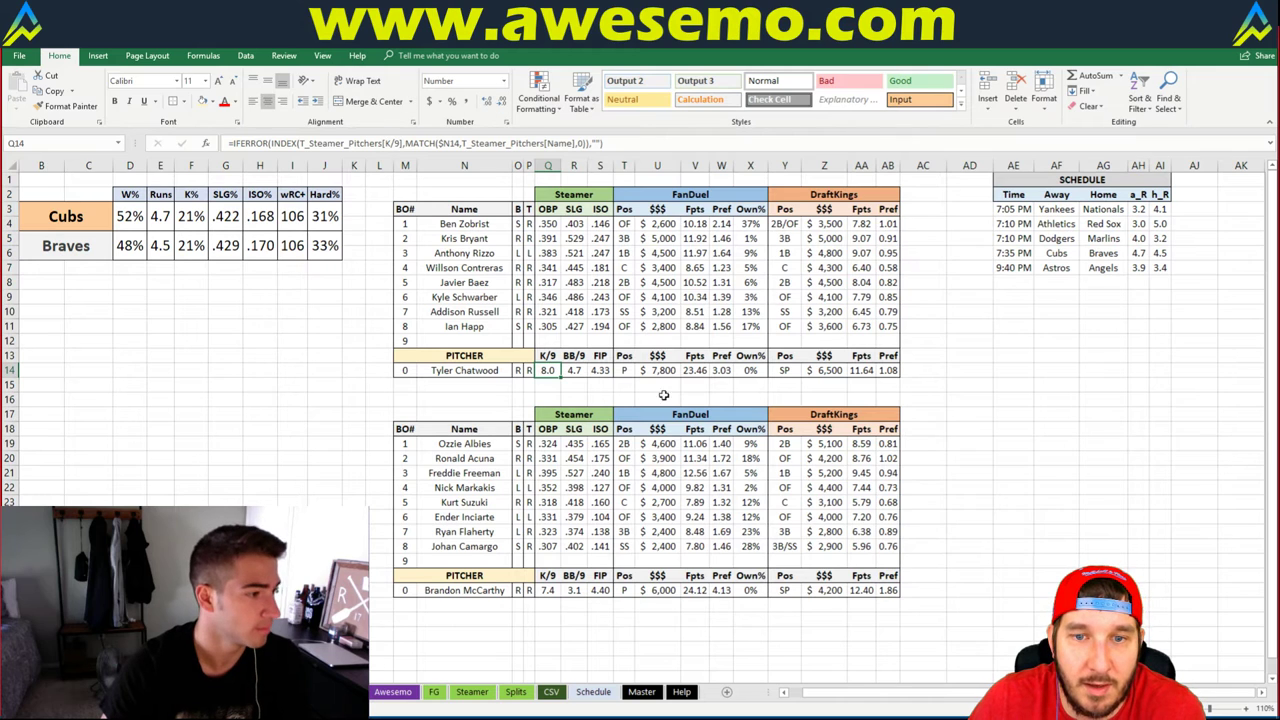
pyautogui.click(1012, 404)
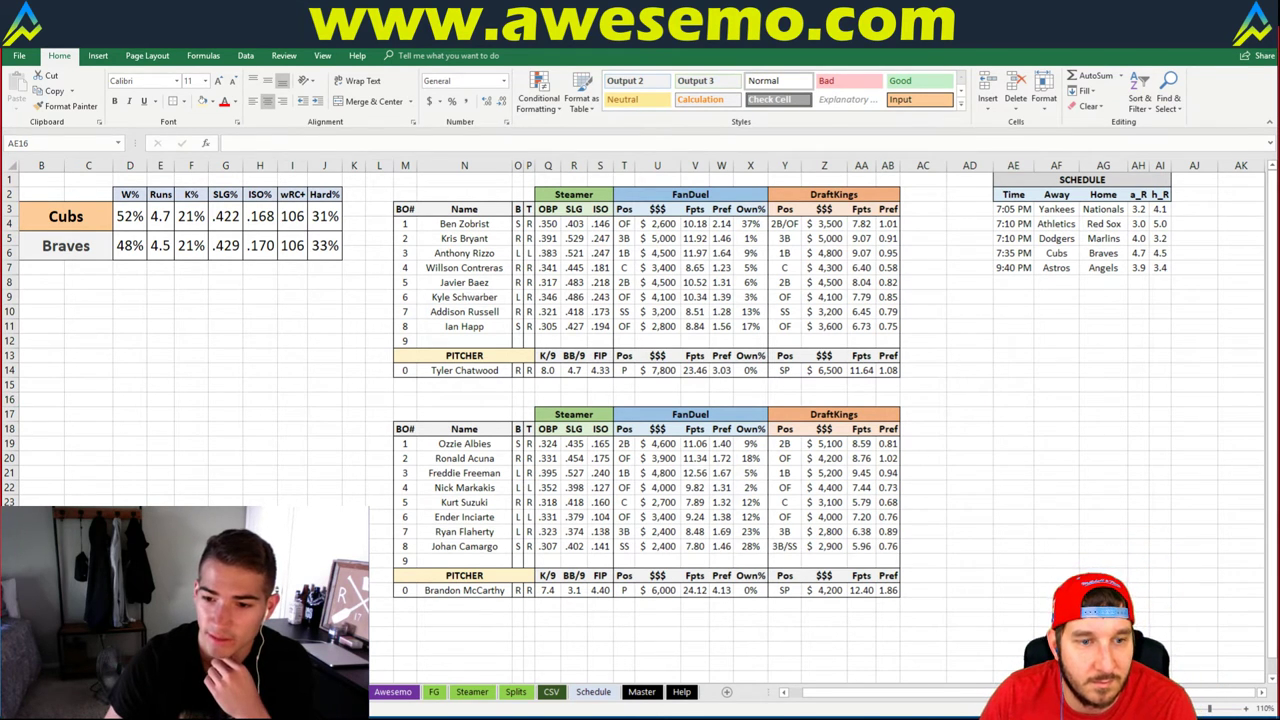
# - Glance at the FantasyCruncher lineups and return to the Cubs and Braves matchup in the spreadsheet
pyautogui.hotkey('alt', 'Tab')
pyautogui.hotkey('alt', 'Tab')
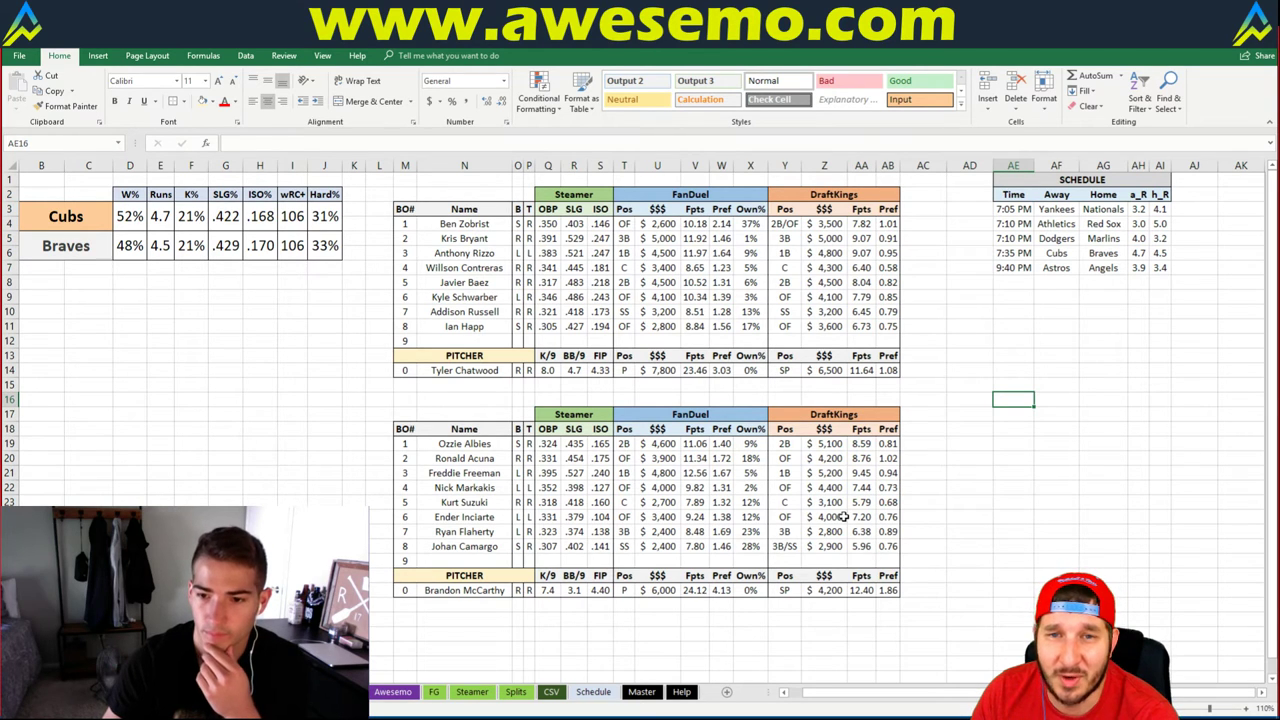
pyautogui.click(966, 504)
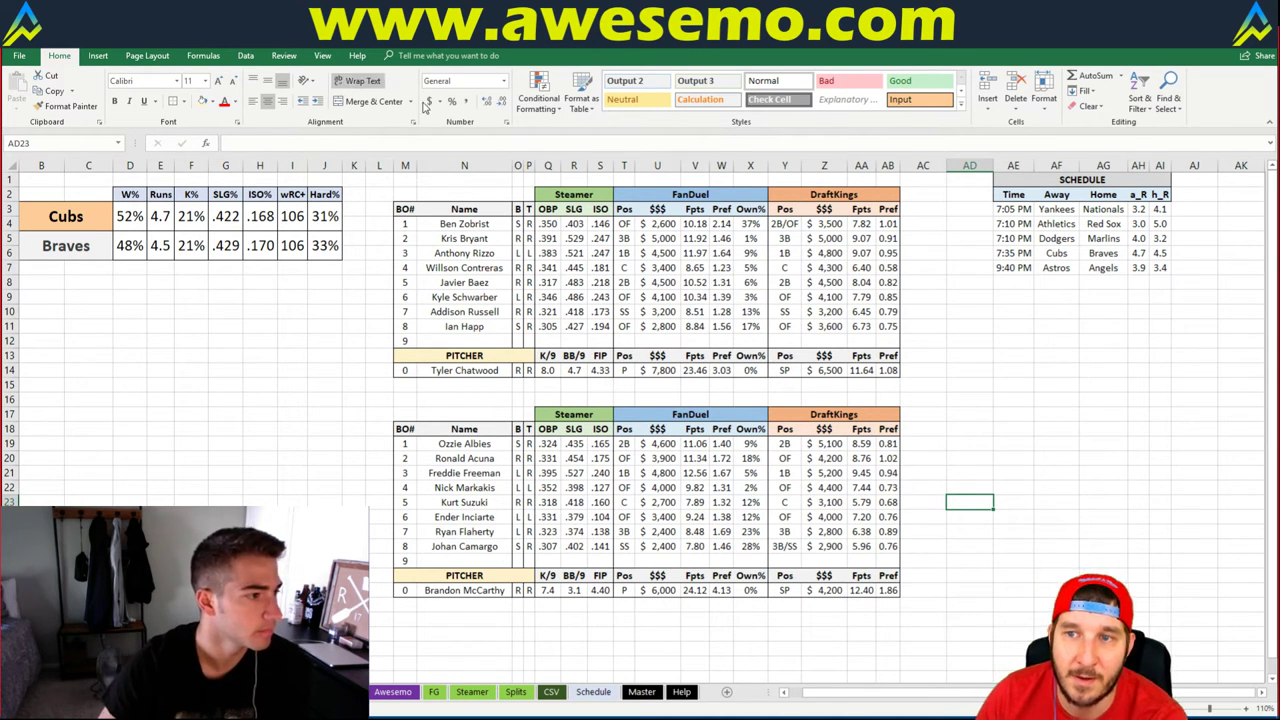
pyautogui.click(1088, 328)
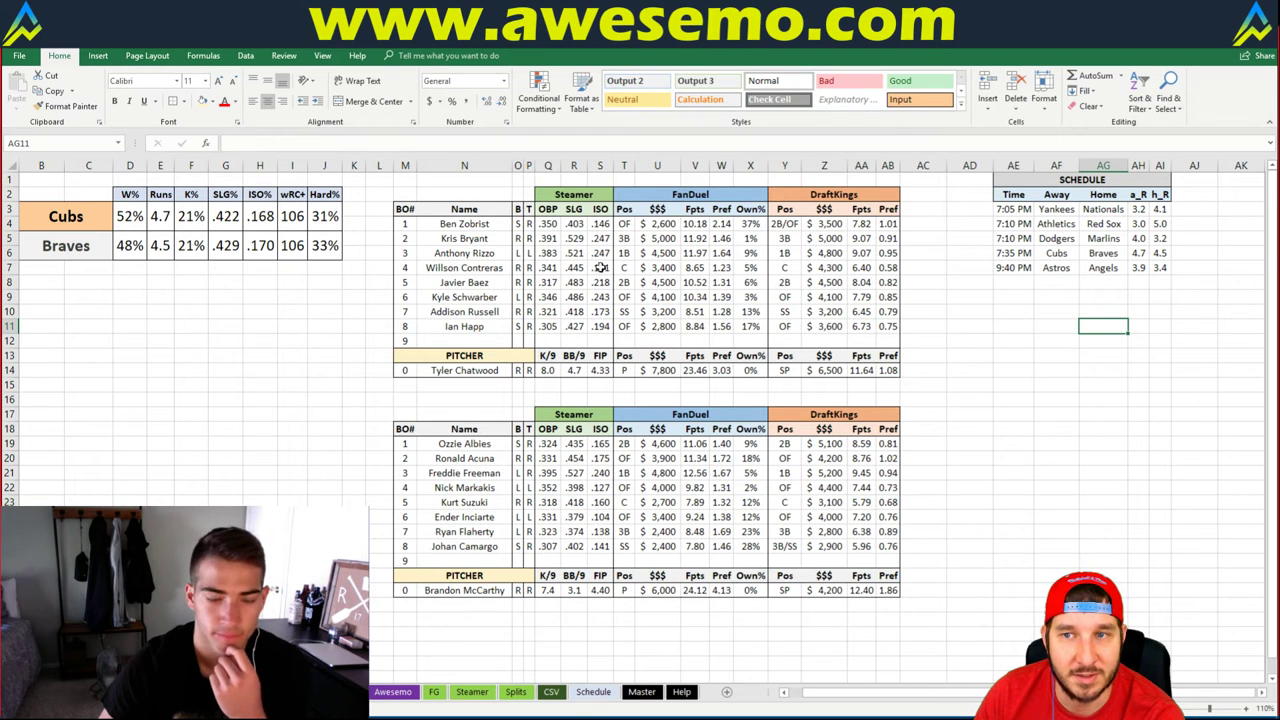
# - Set the team in B3 to Astros to load their matchup against the Angels, and collapse the ribbon
pyautogui.click(63, 213)
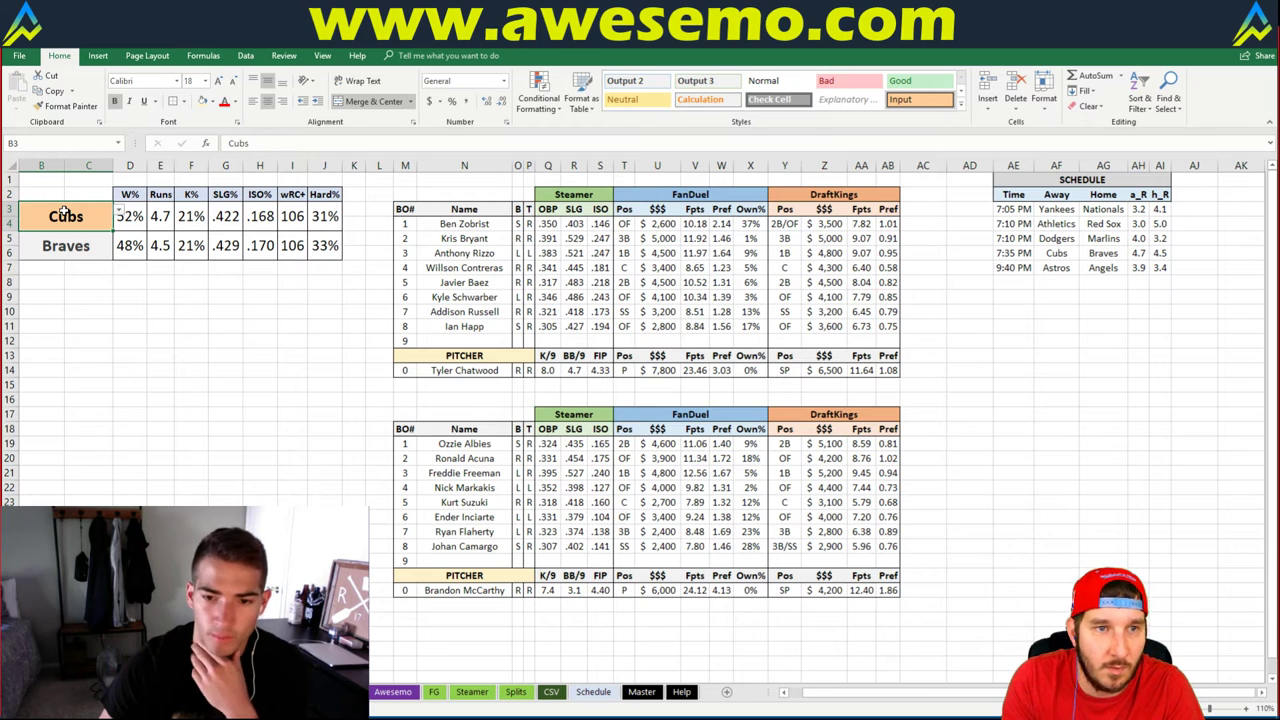
pyautogui.write('Astros')
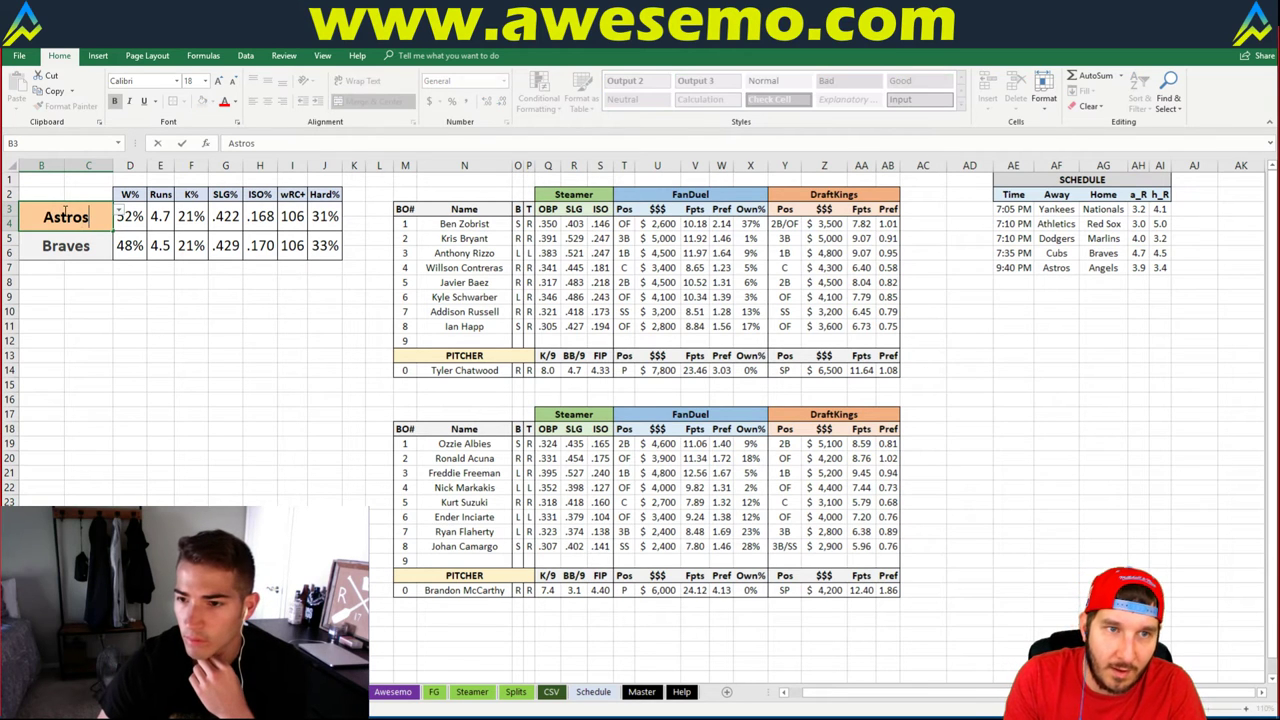
pyautogui.press('Return')
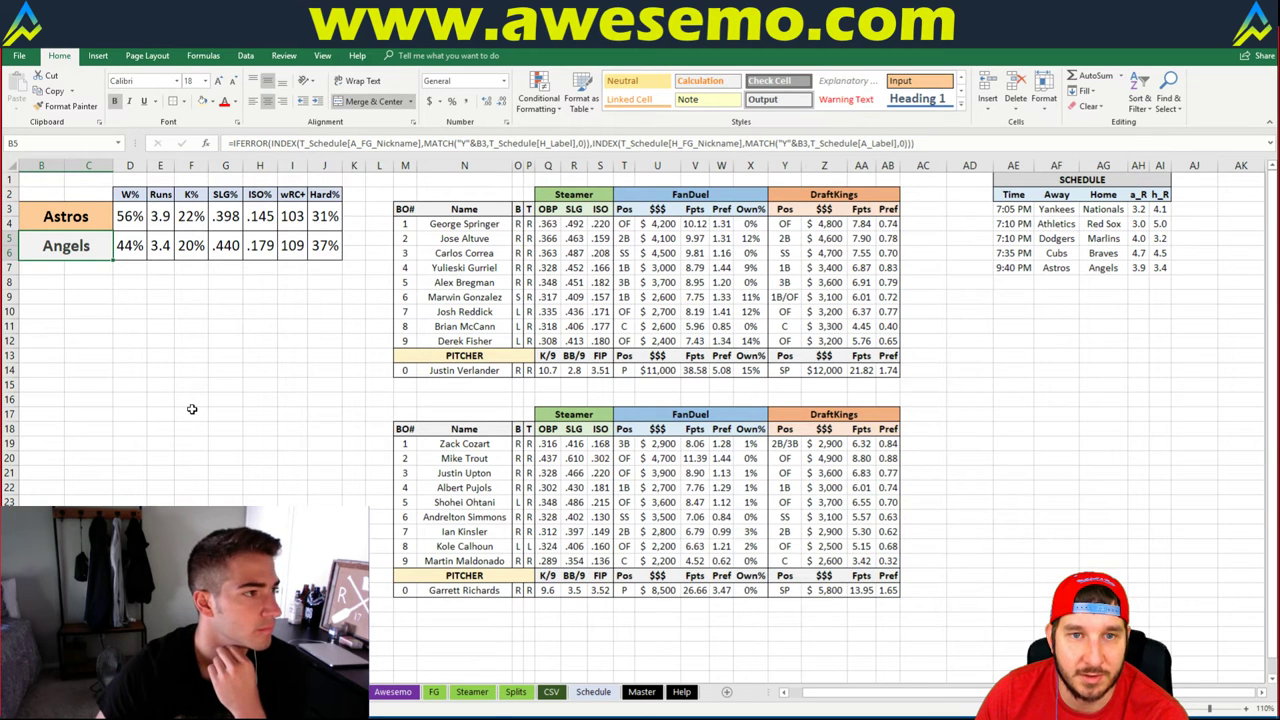
pyautogui.doubleClick(59, 56)
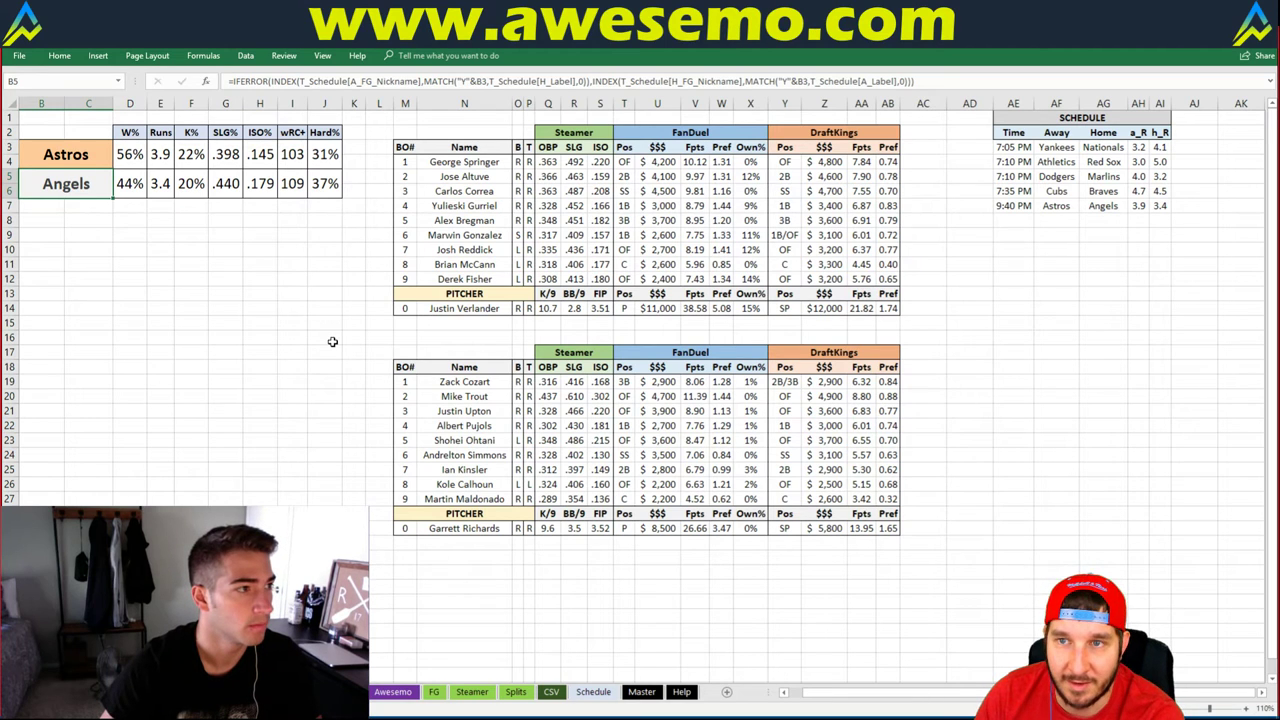
pyautogui.click(1158, 457)
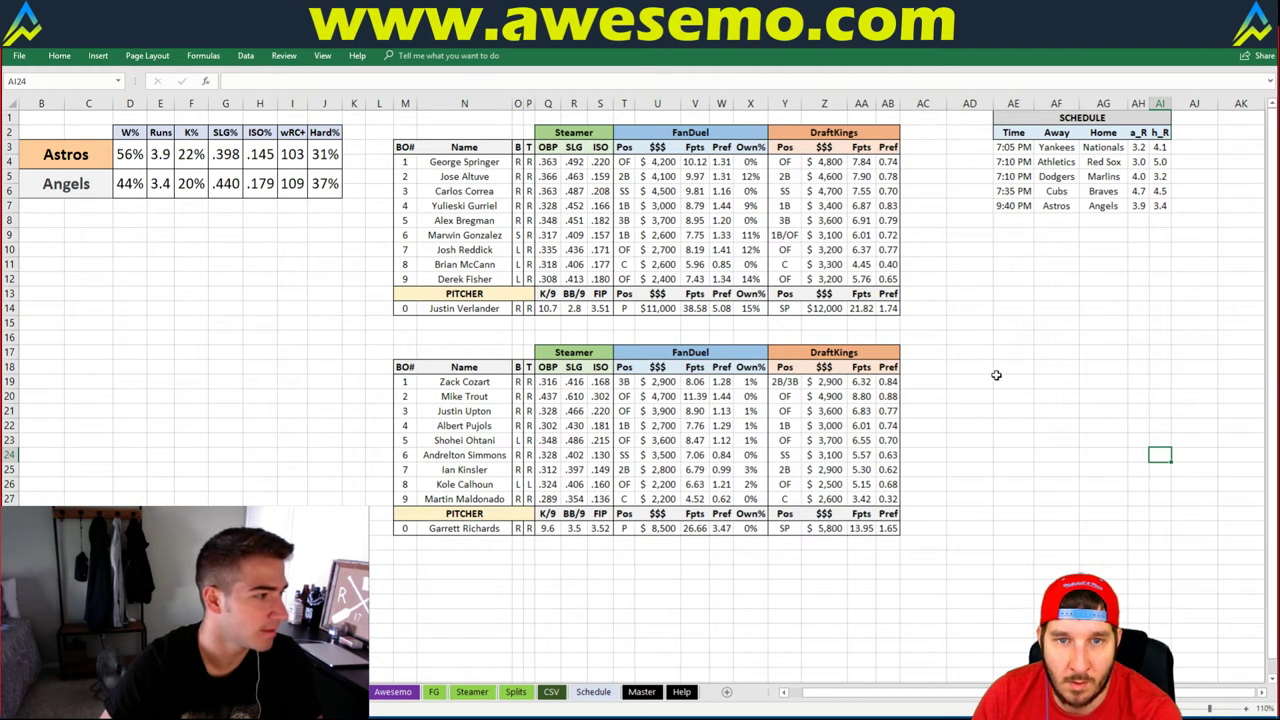
pyautogui.click(1042, 366)
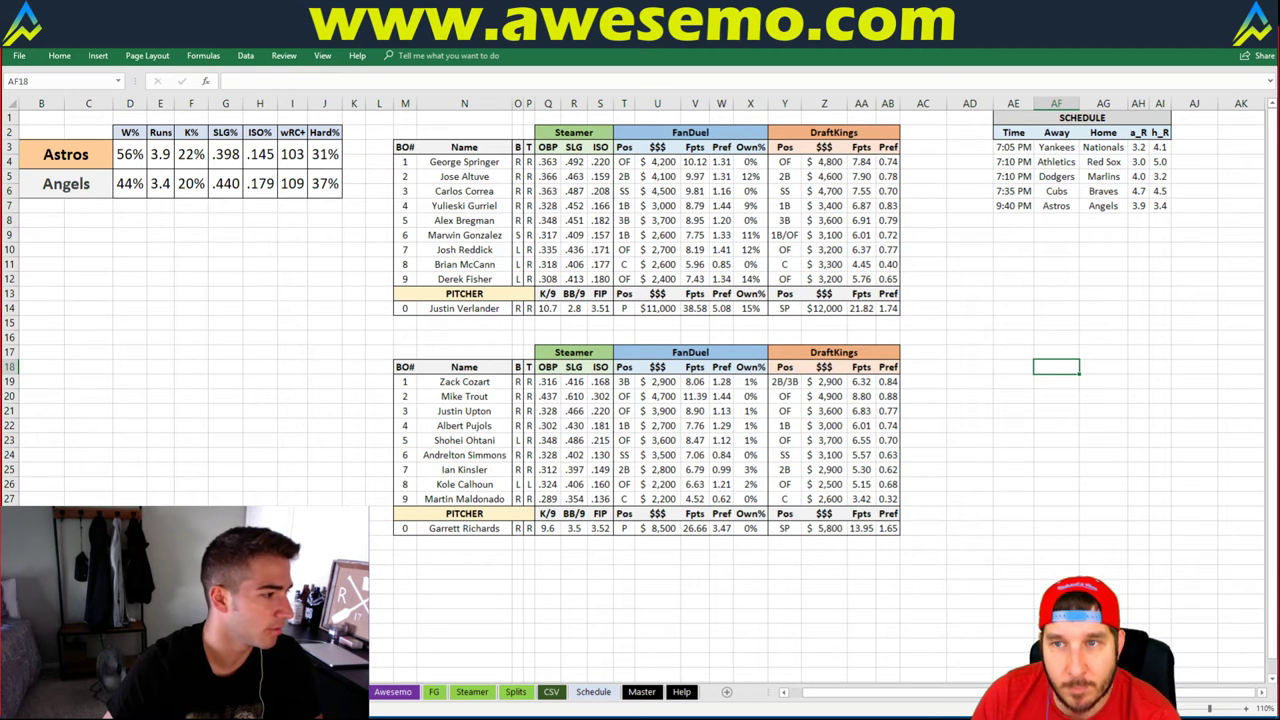
# - Compare the Astros and Angels matchup with the pitcher usage in FantasyCruncher, ending on the lineups
pyautogui.hotkey('alt', 'Tab')
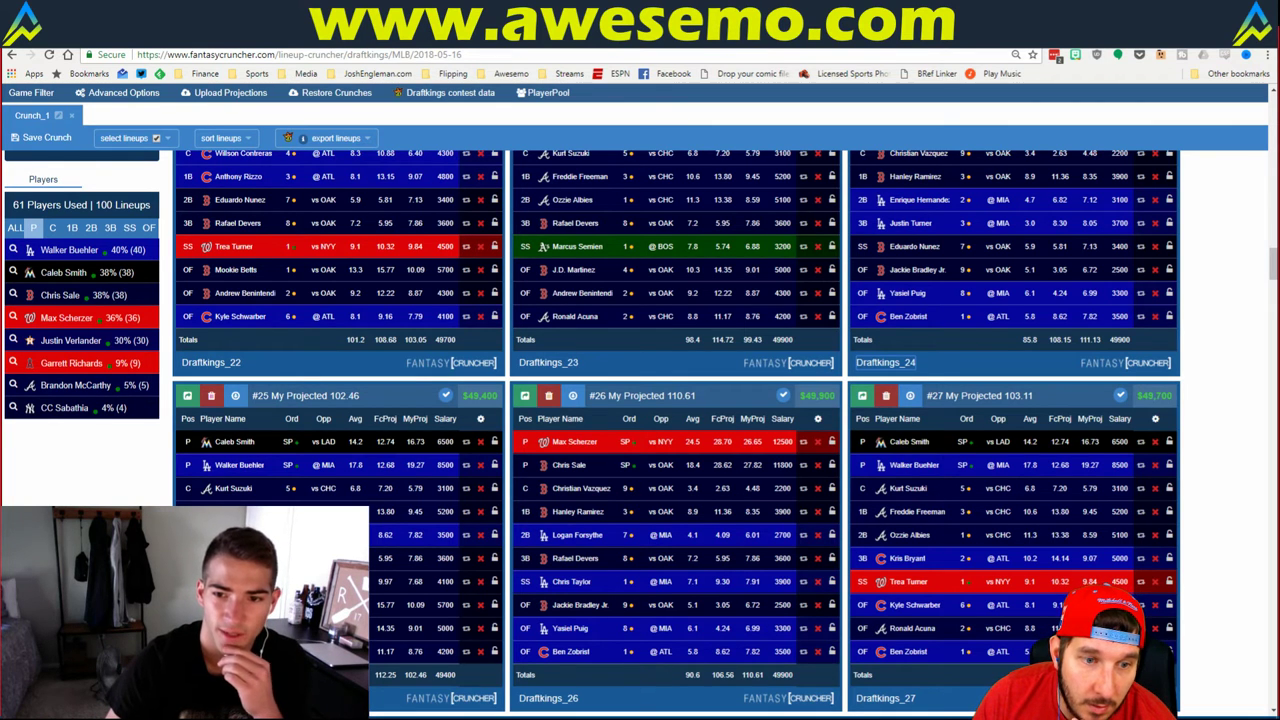
pyautogui.hotkey('alt', 'Tab')
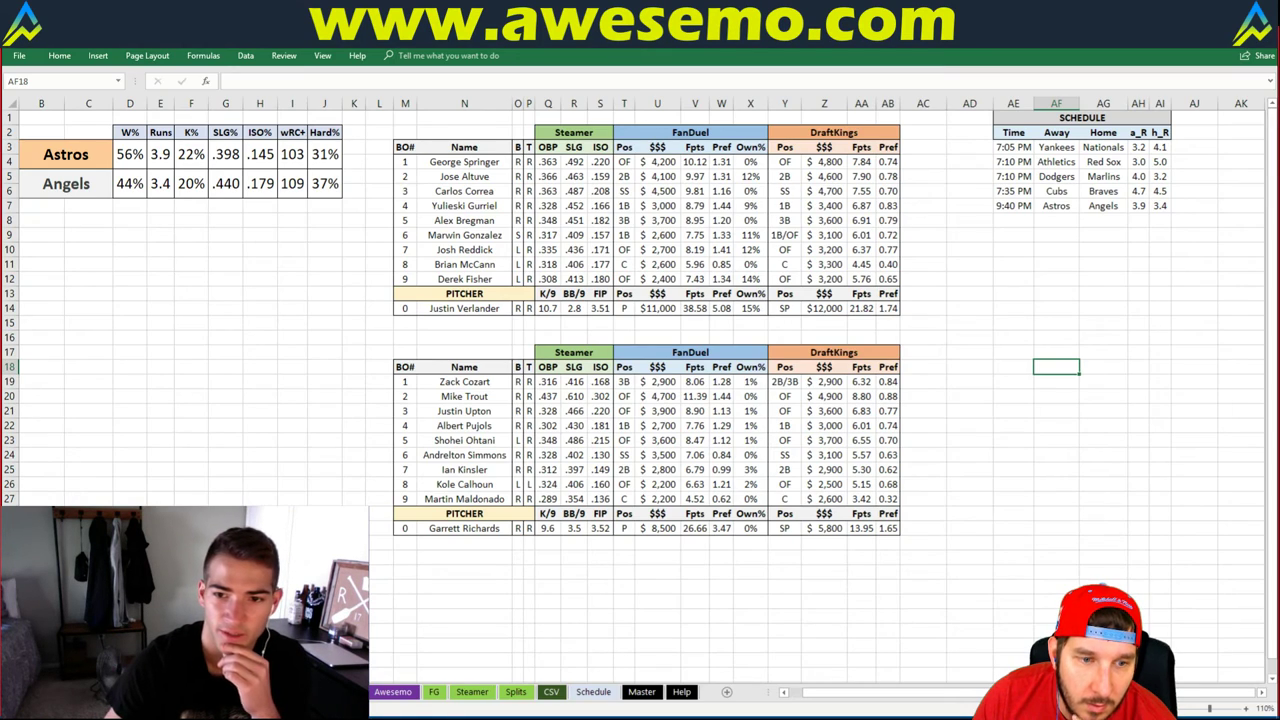
pyautogui.hotkey('alt', 'Tab')
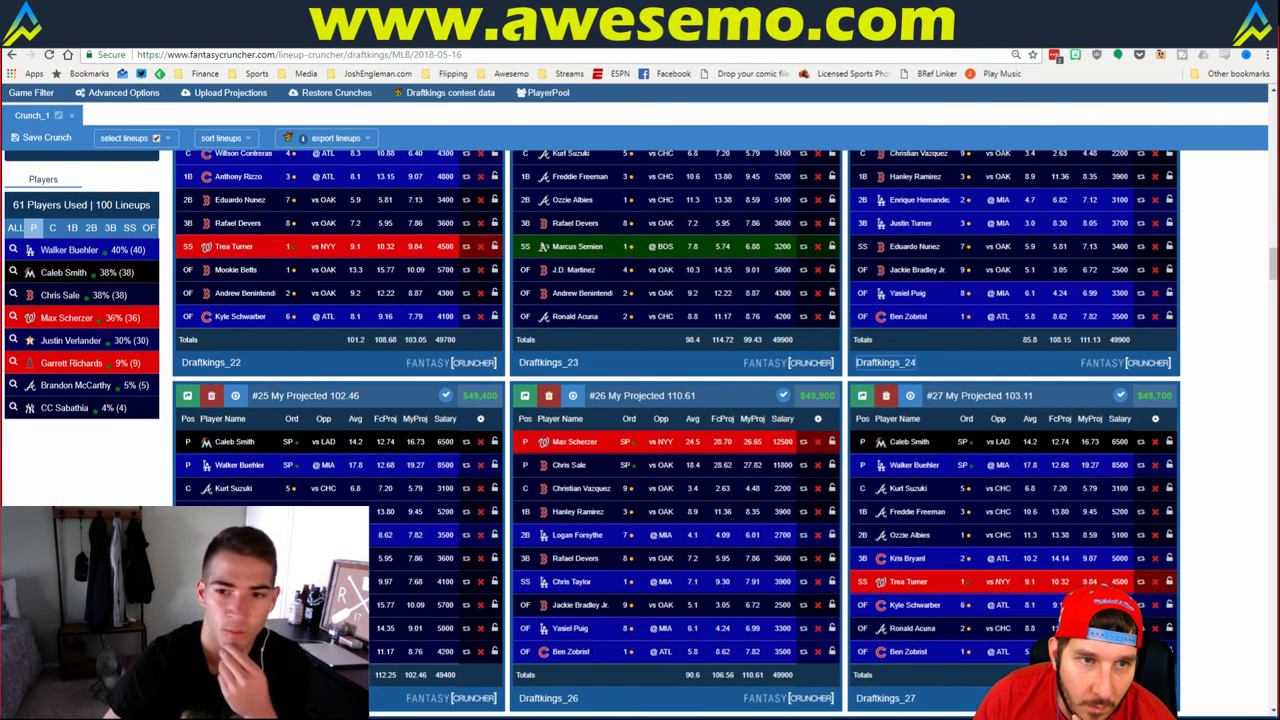
pyautogui.hotkey('alt', 'Tab')
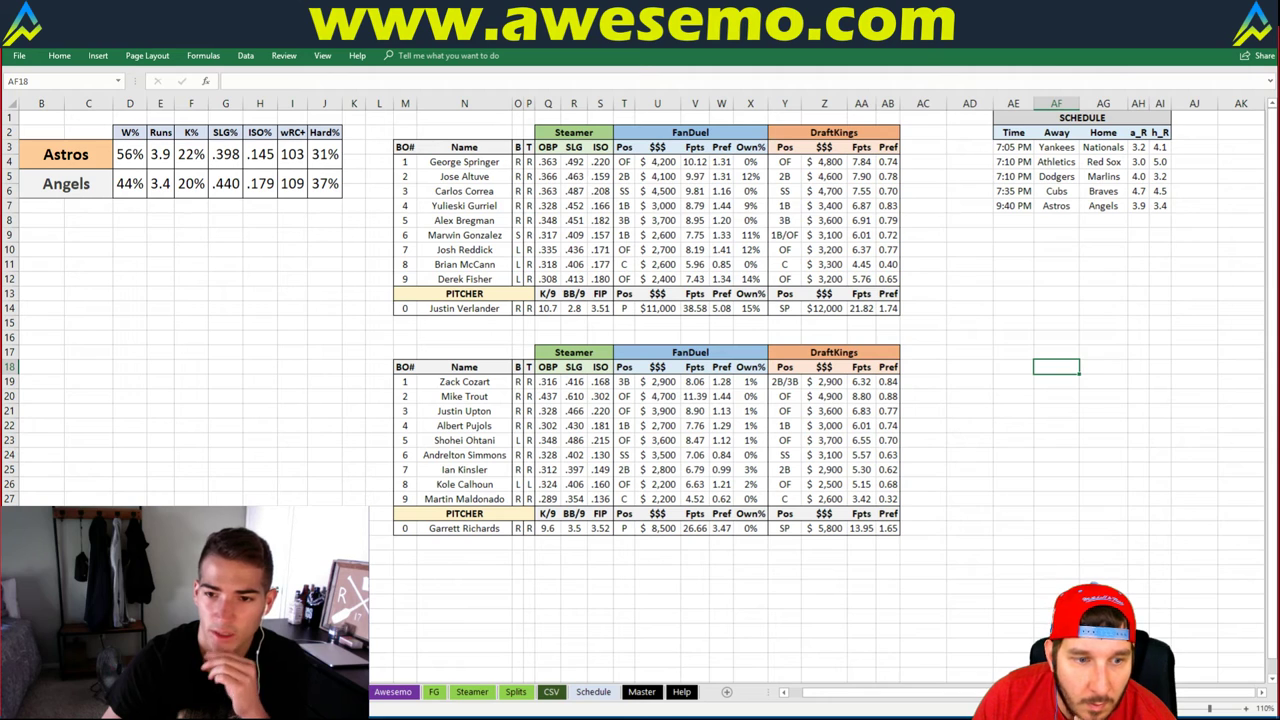
pyautogui.hotkey('alt', 'Tab')
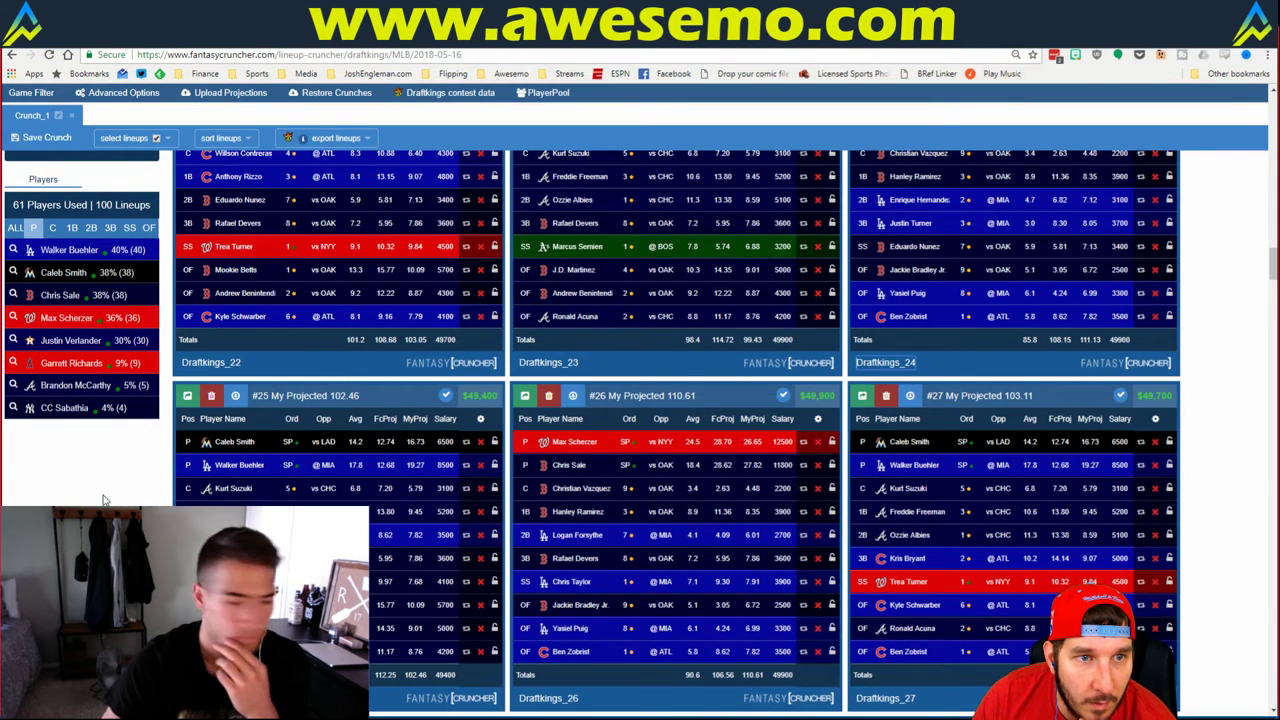
# - View only the lineups that use Walker Buehler, clear that filter, and glance at the Astros and Angels matchup in the spreadsheet
pyautogui.click(13, 250)
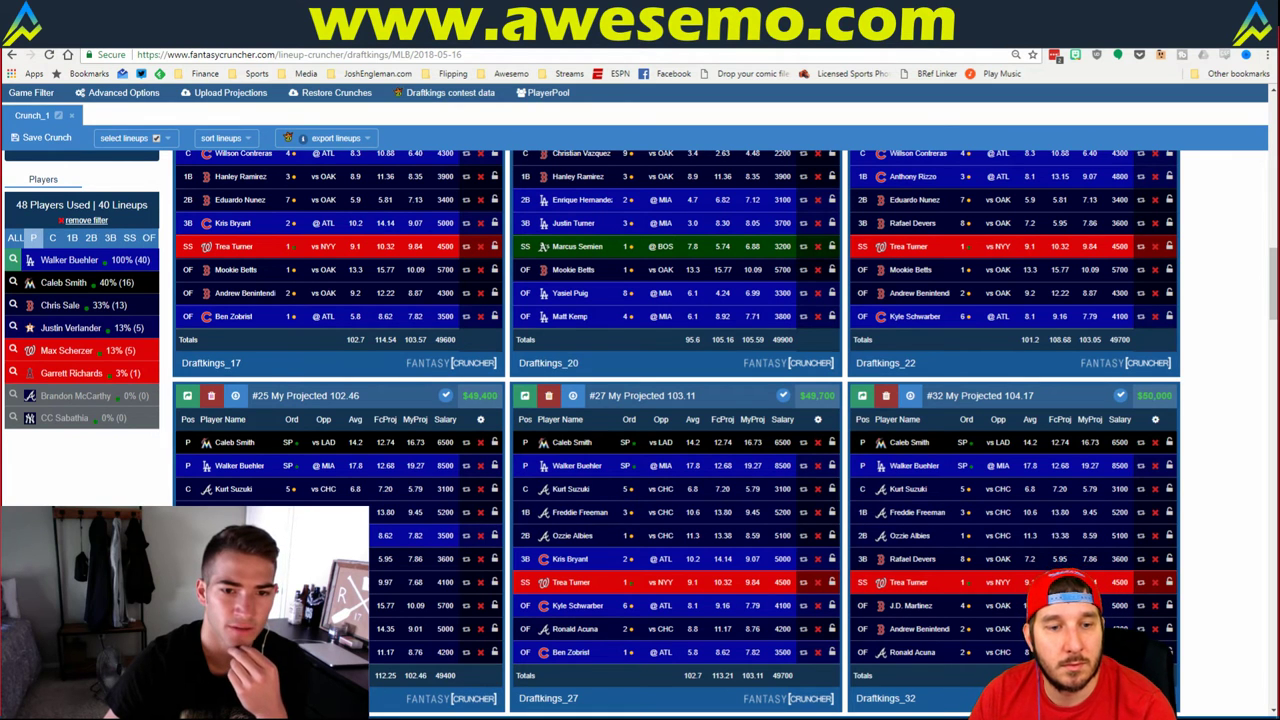
pyautogui.click(86, 219)
pyautogui.hotkey('alt', 'Tab')
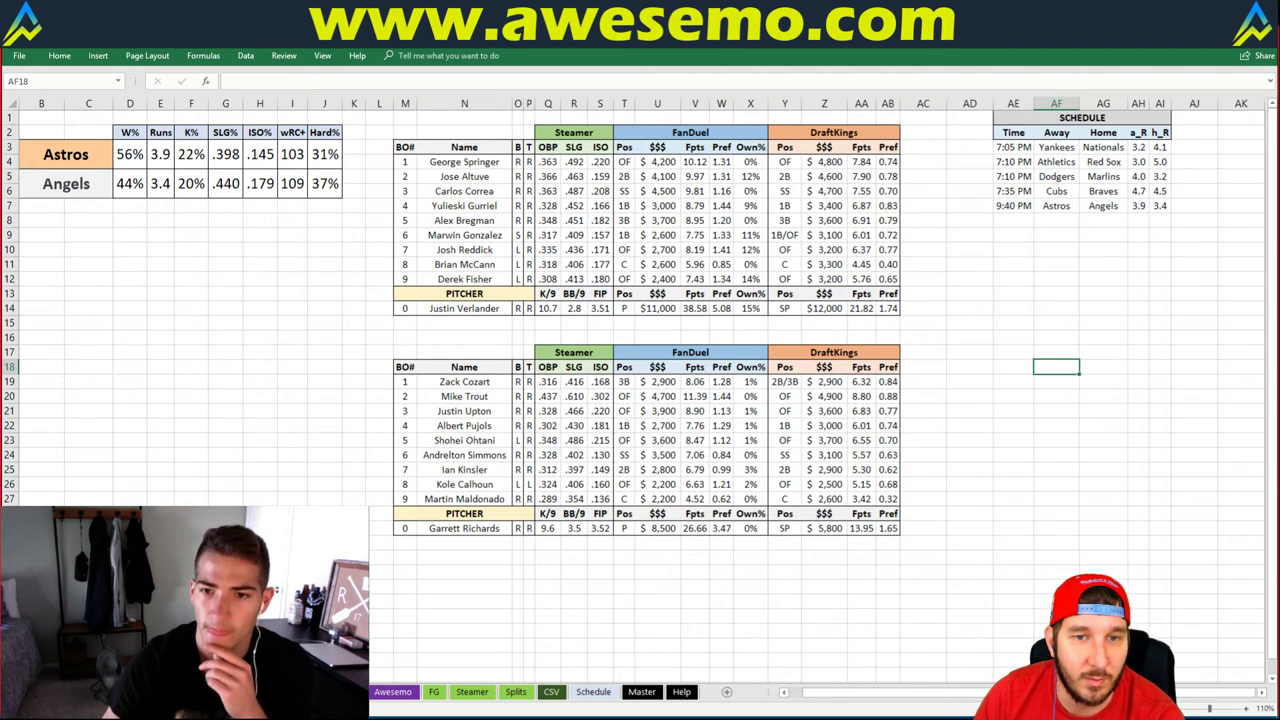
pyautogui.hotkey('alt', 'Tab')
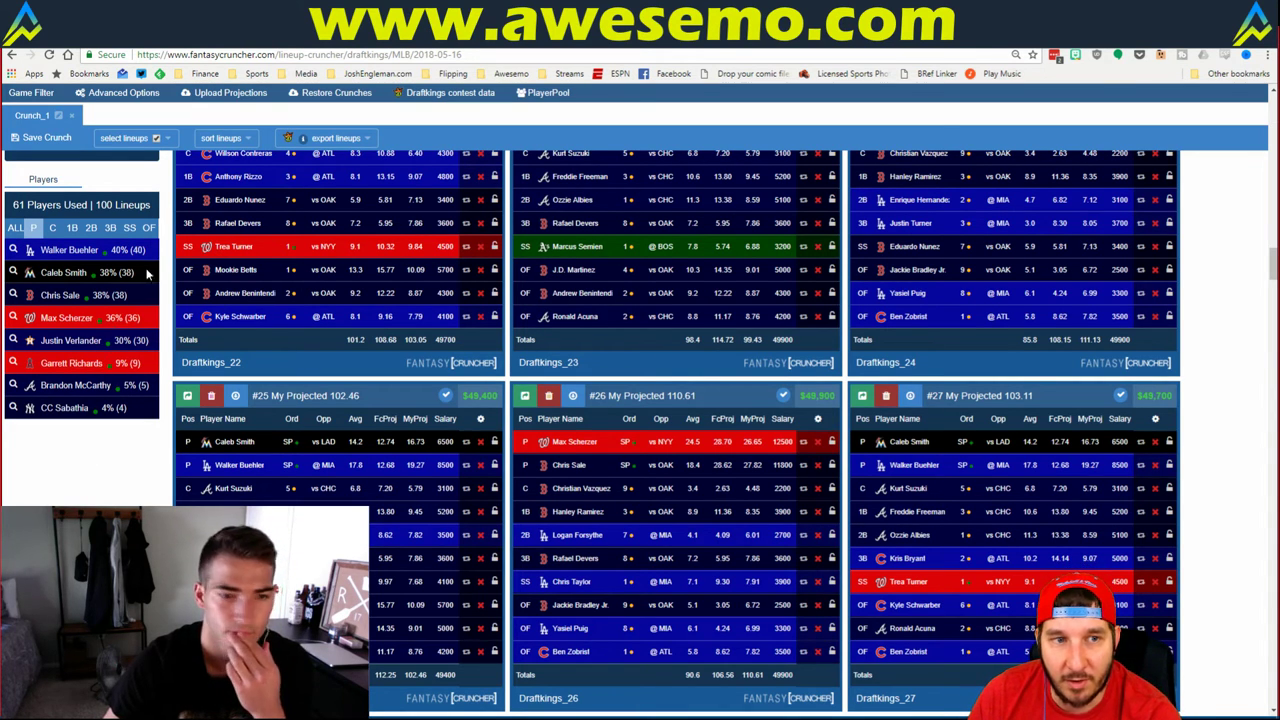
# - Exclude the 5:05 pm Yankees at Nationals game through the game filter above the lineups
pyautogui.scroll(5, 142, 188)
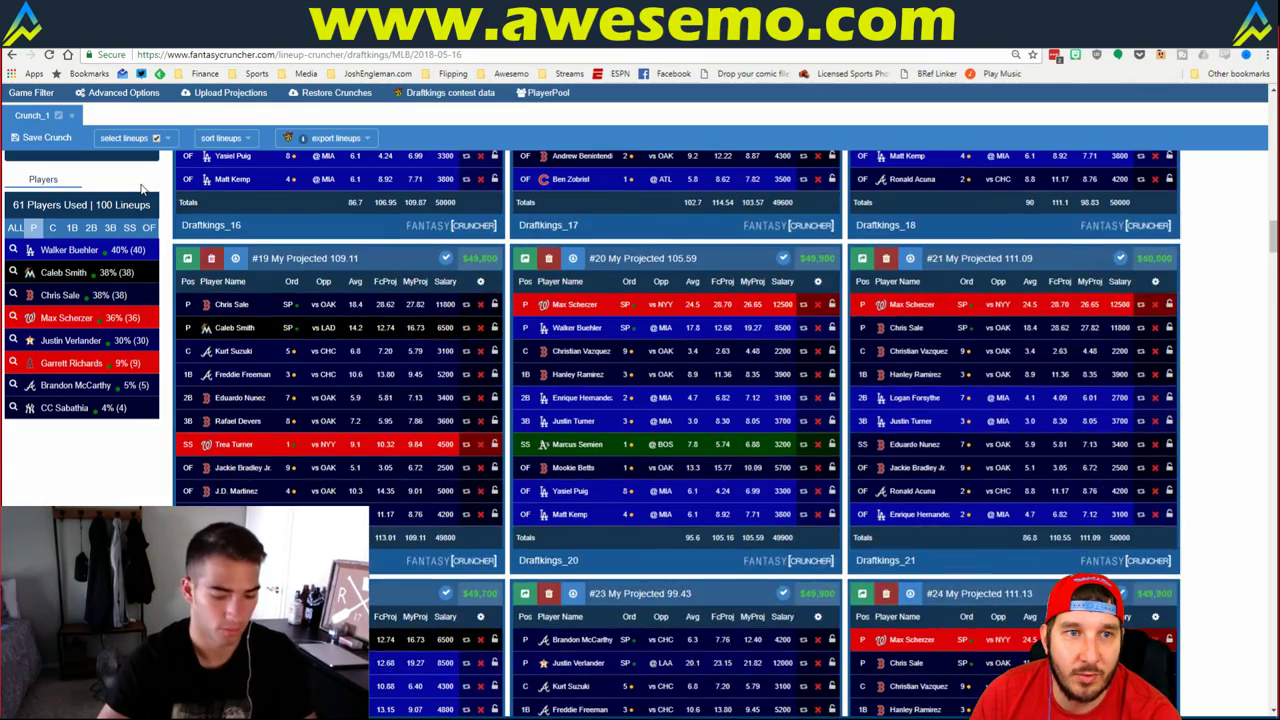
pyautogui.scroll(18, 142, 188)
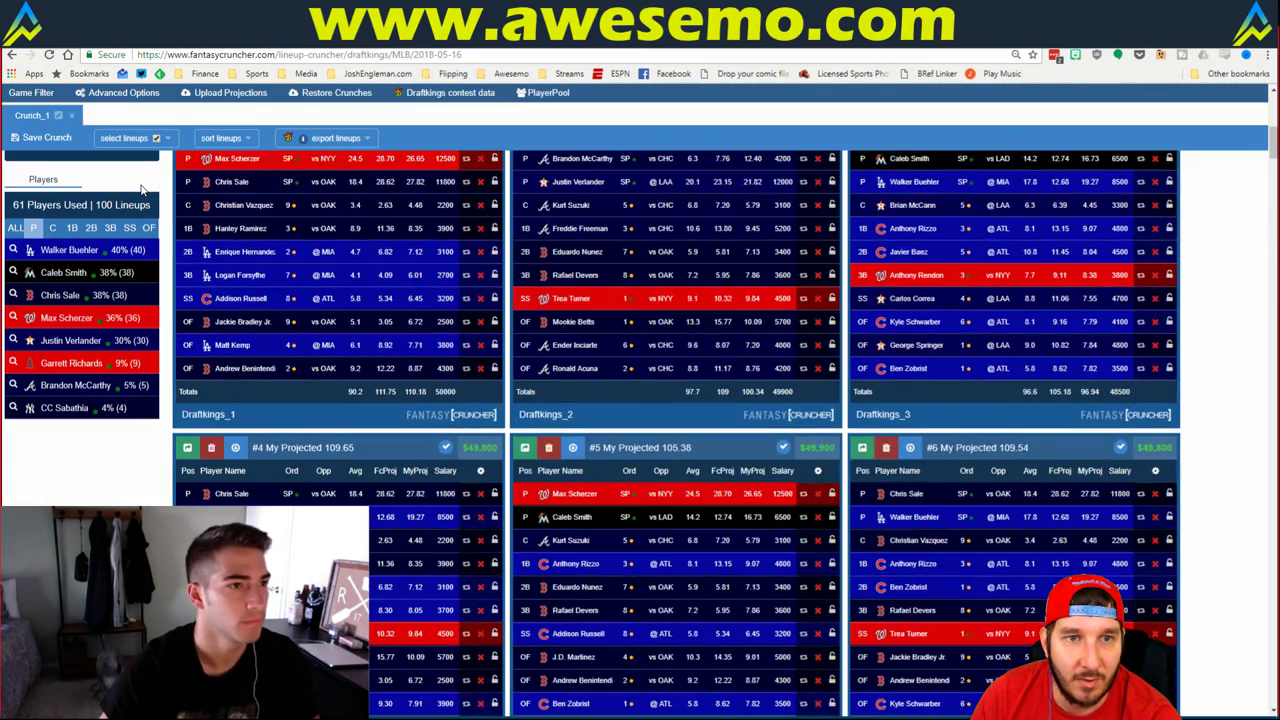
pyautogui.scroll(5, 142, 188)
pyautogui.click(215, 226)
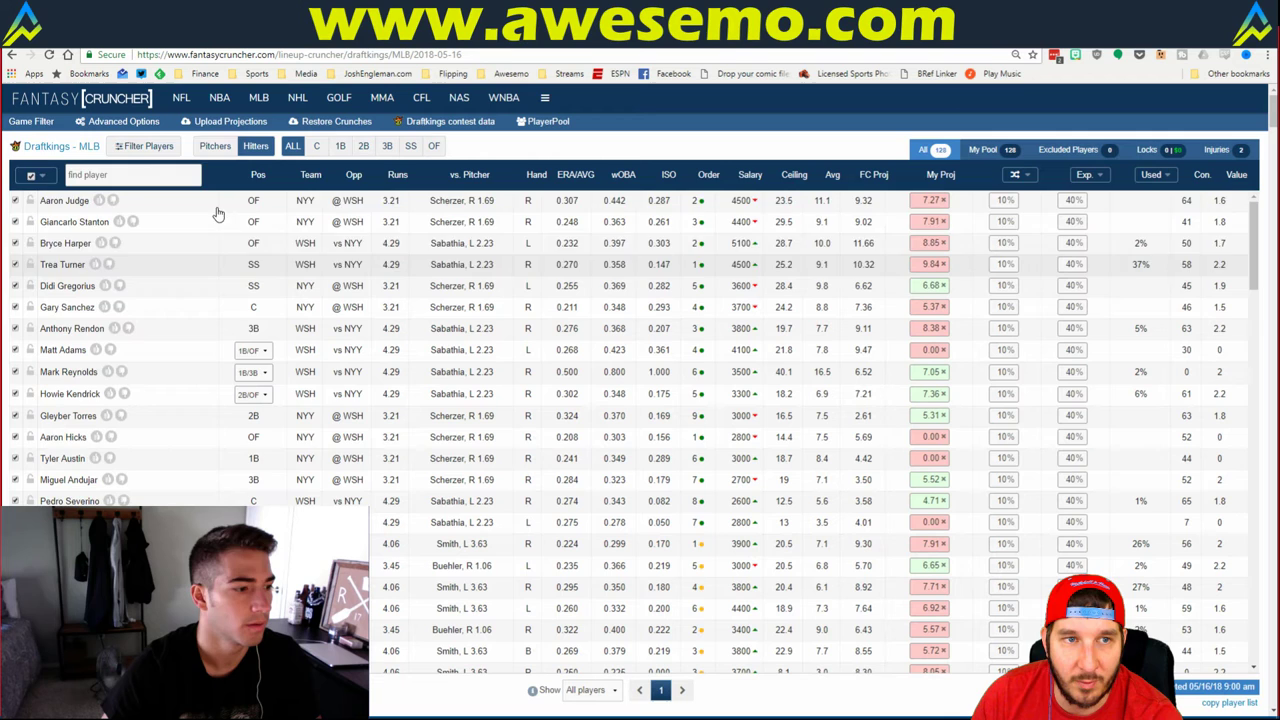
pyautogui.click(38, 123)
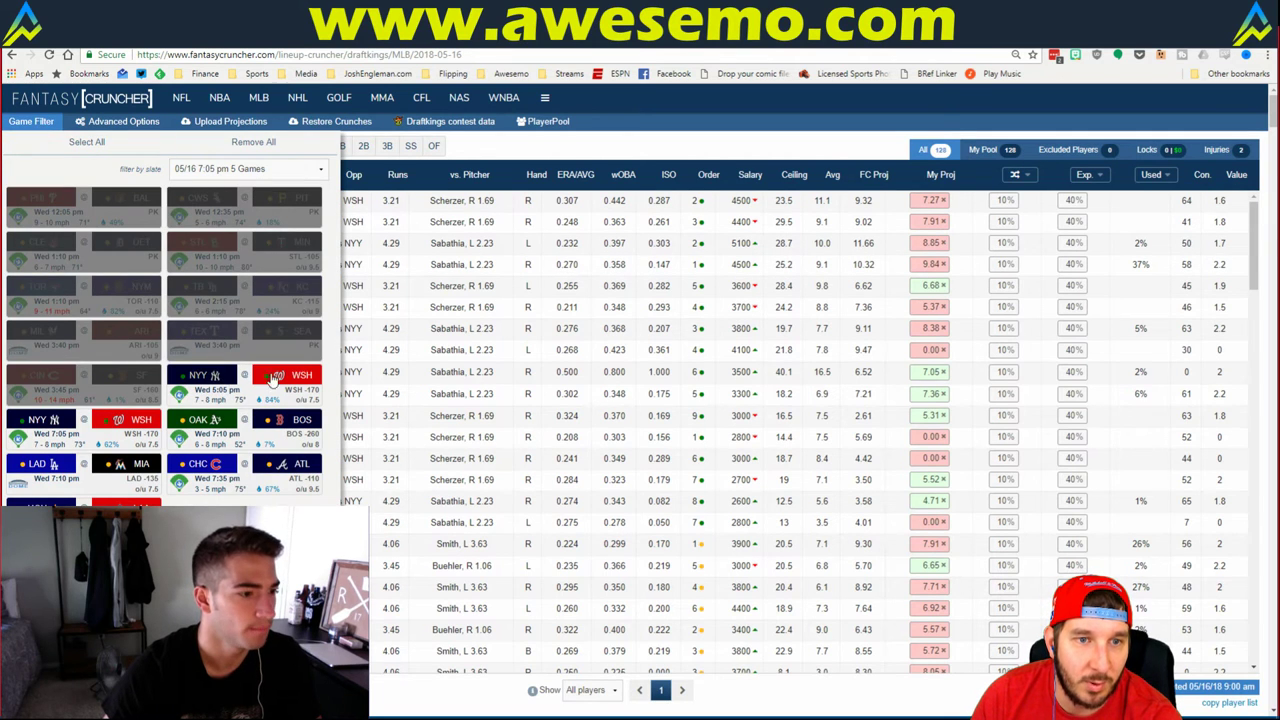
pyautogui.click(212, 380)
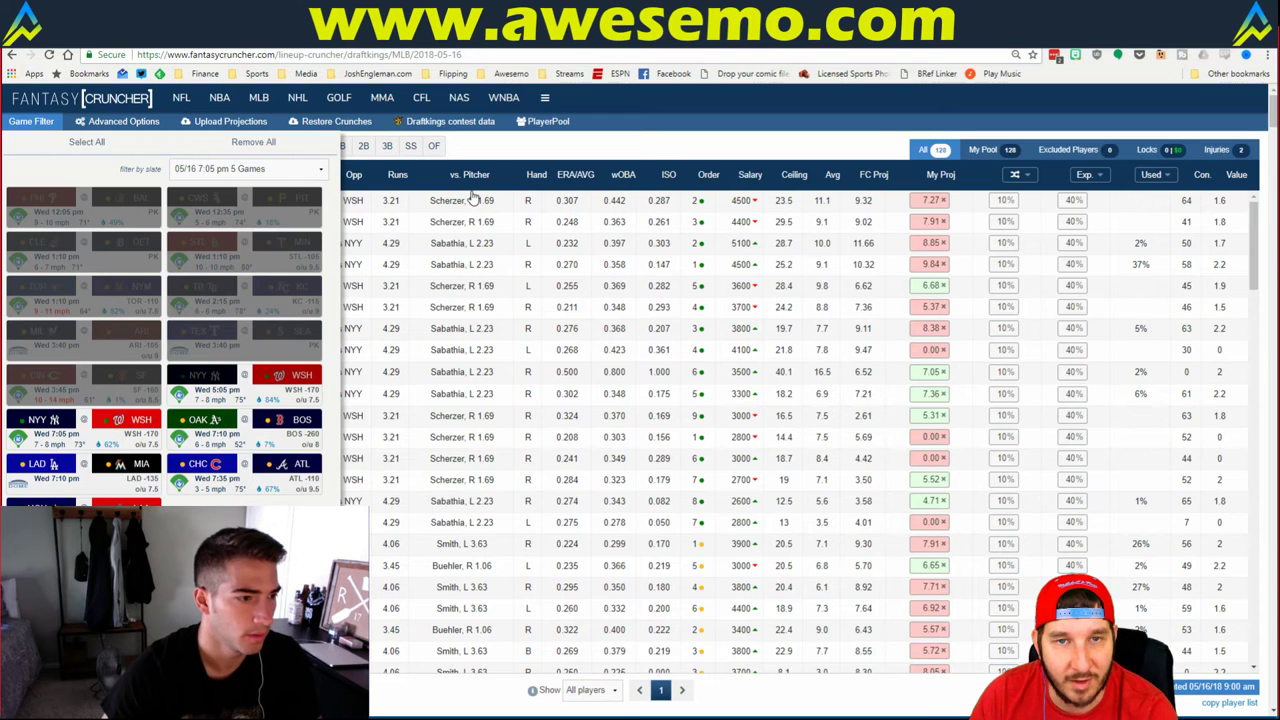
pyautogui.click(476, 240)
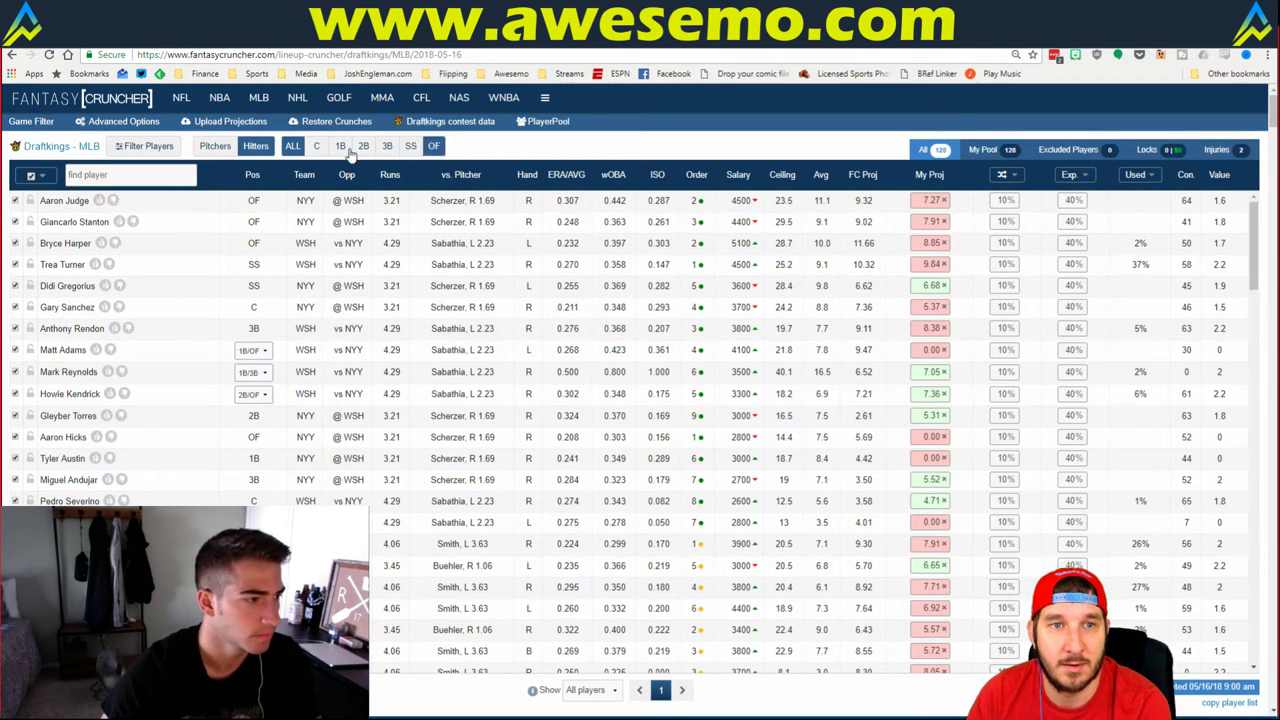
# - Set the exposure of all pitchers to 55% and calculate a new set of lineups
pyautogui.click(224, 148)
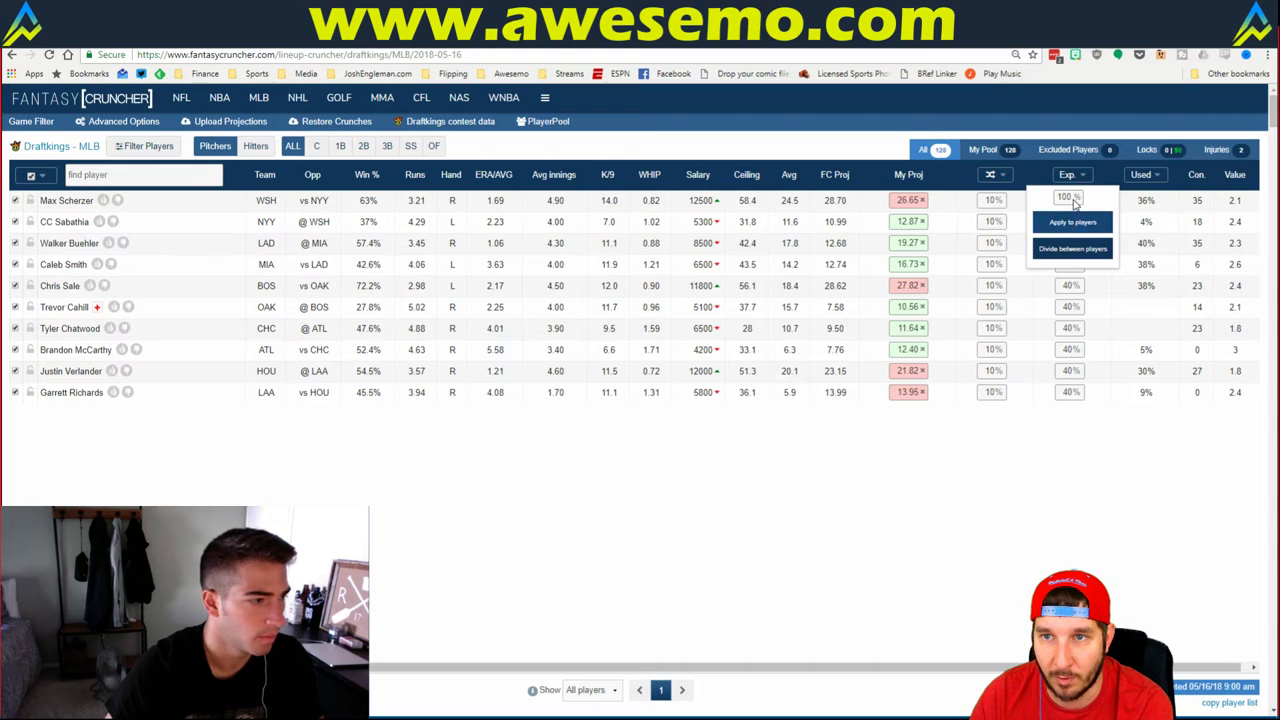
pyautogui.doubleClick(1068, 198)
pyautogui.write('55')
pyautogui.click(1082, 226)
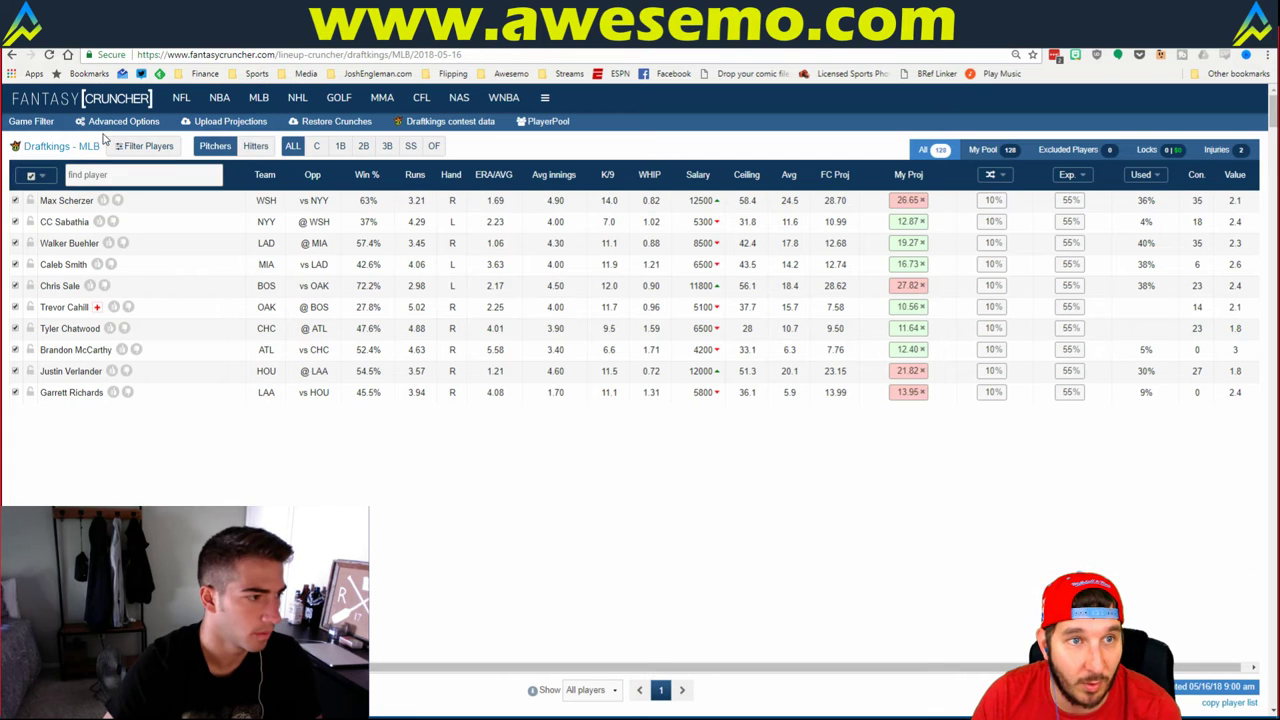
pyautogui.moveTo(31, 121)
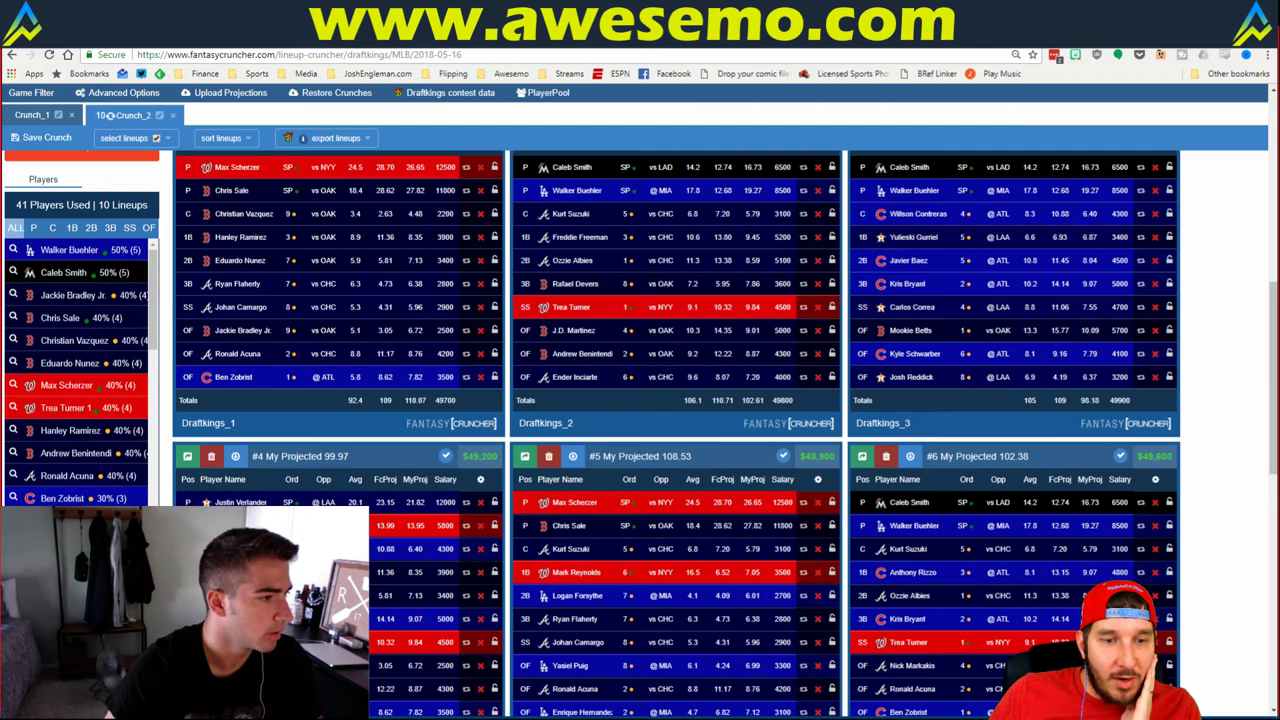
# - Glance at the Astros and Angels matchup in the spreadsheet and return to view pitcher usage in Crunch_2
pyautogui.hotkey('alt', 'Tab')
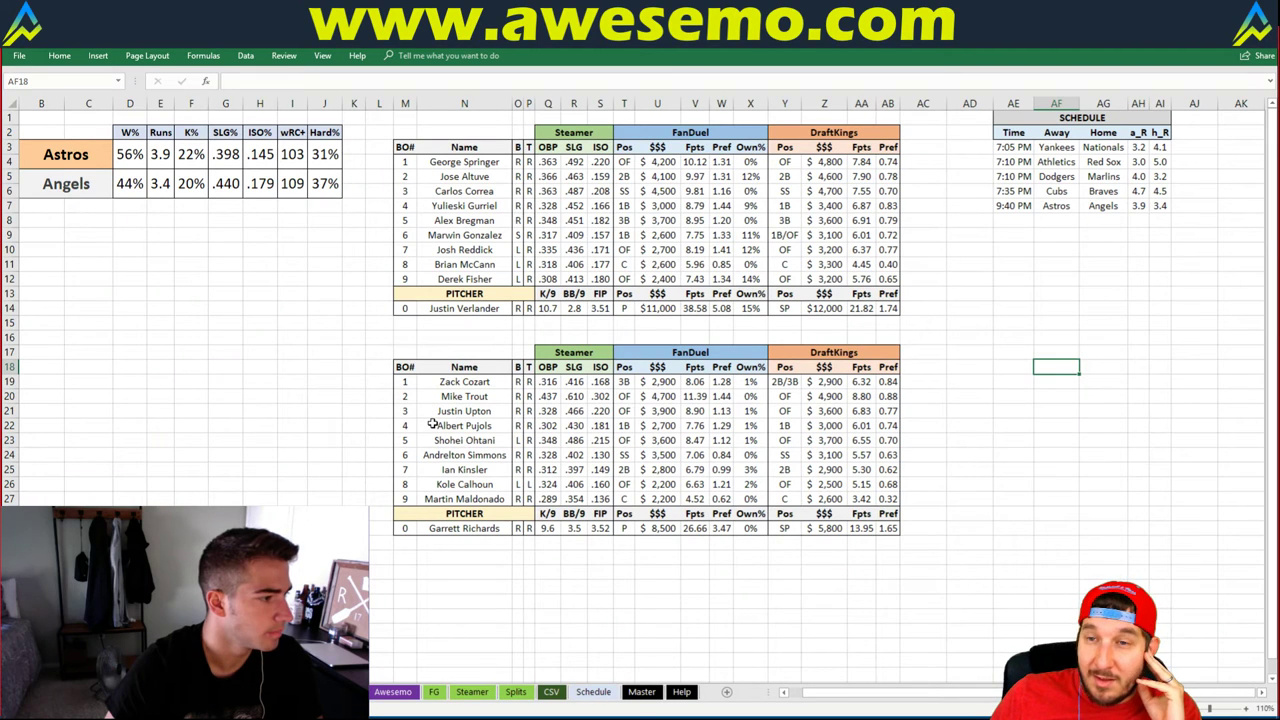
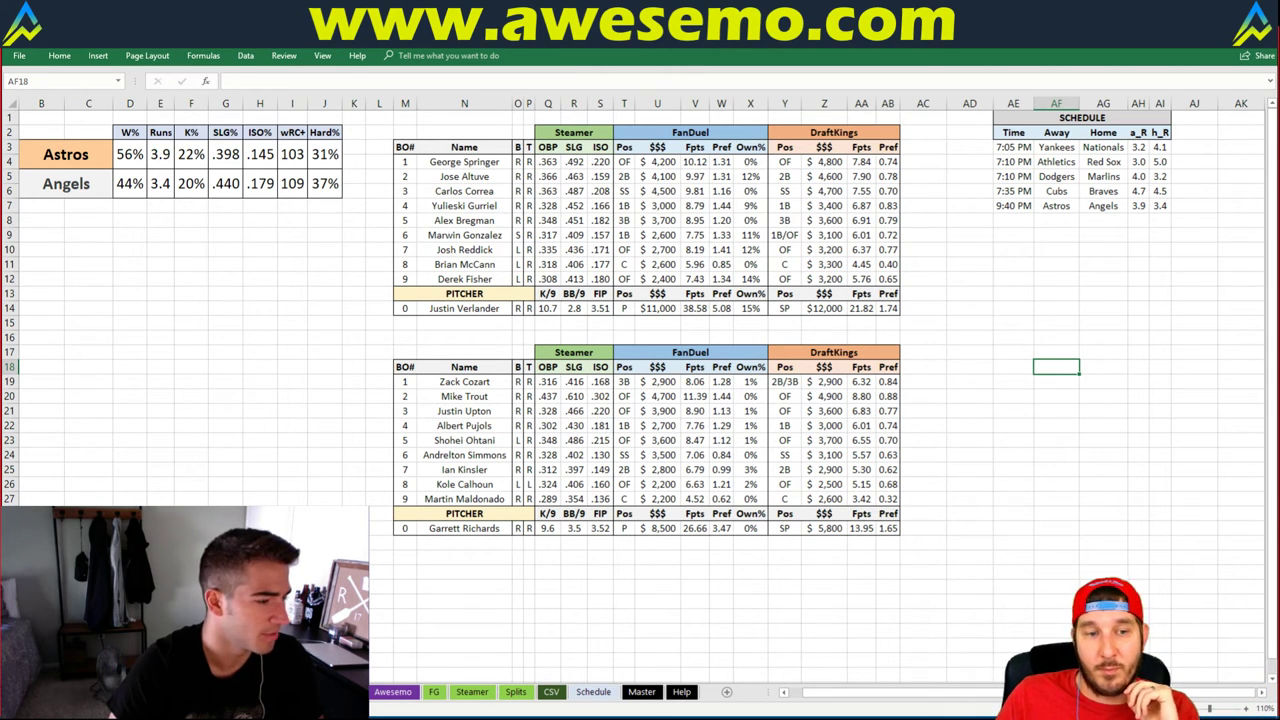
pyautogui.hotkey('alt', 'Tab')
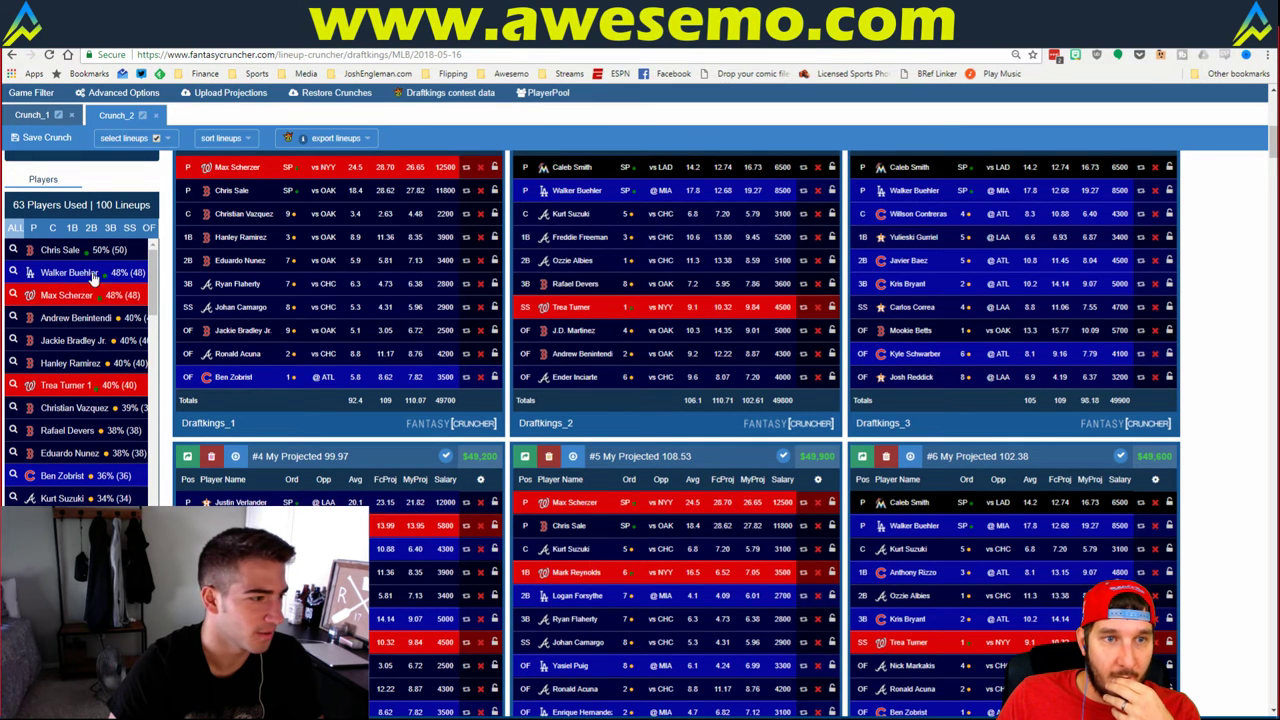
pyautogui.click(34, 228)
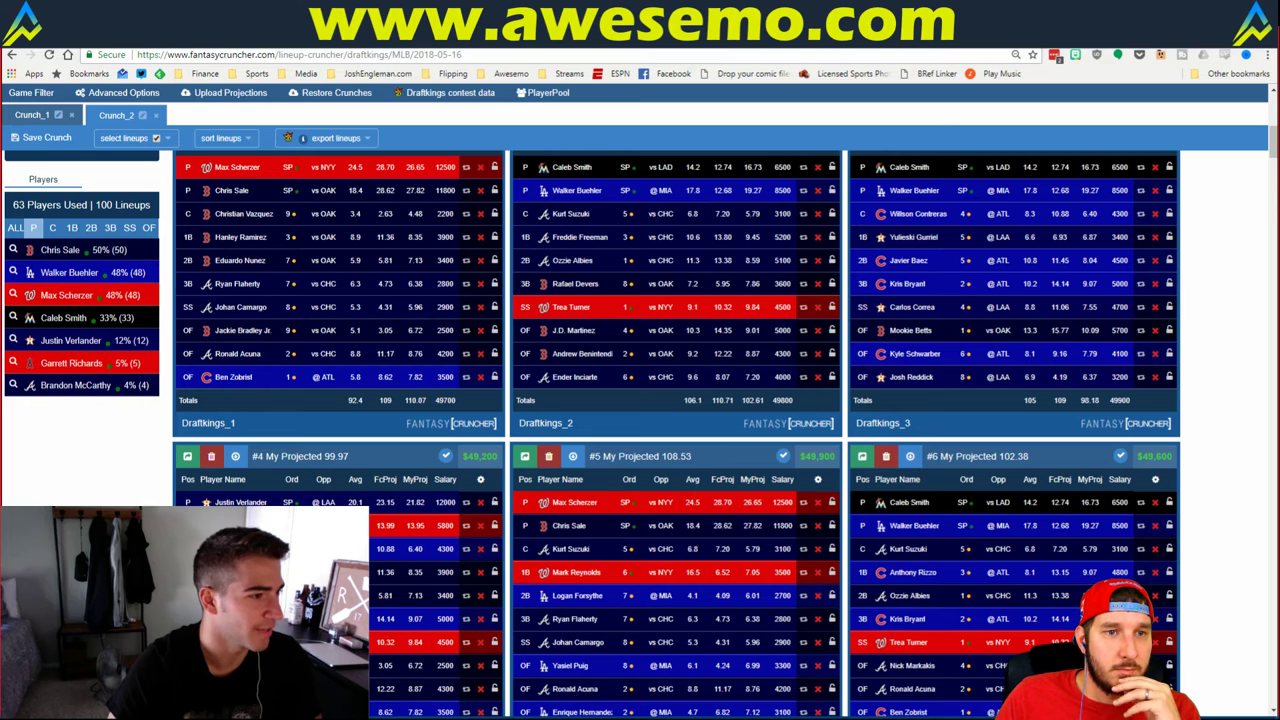
# - Exclude the 7:05 pm Yankees at Nationals game from the player pool and calculate lineups without it
pyautogui.scroll(3, 209, 332)
pyautogui.click(38, 148)
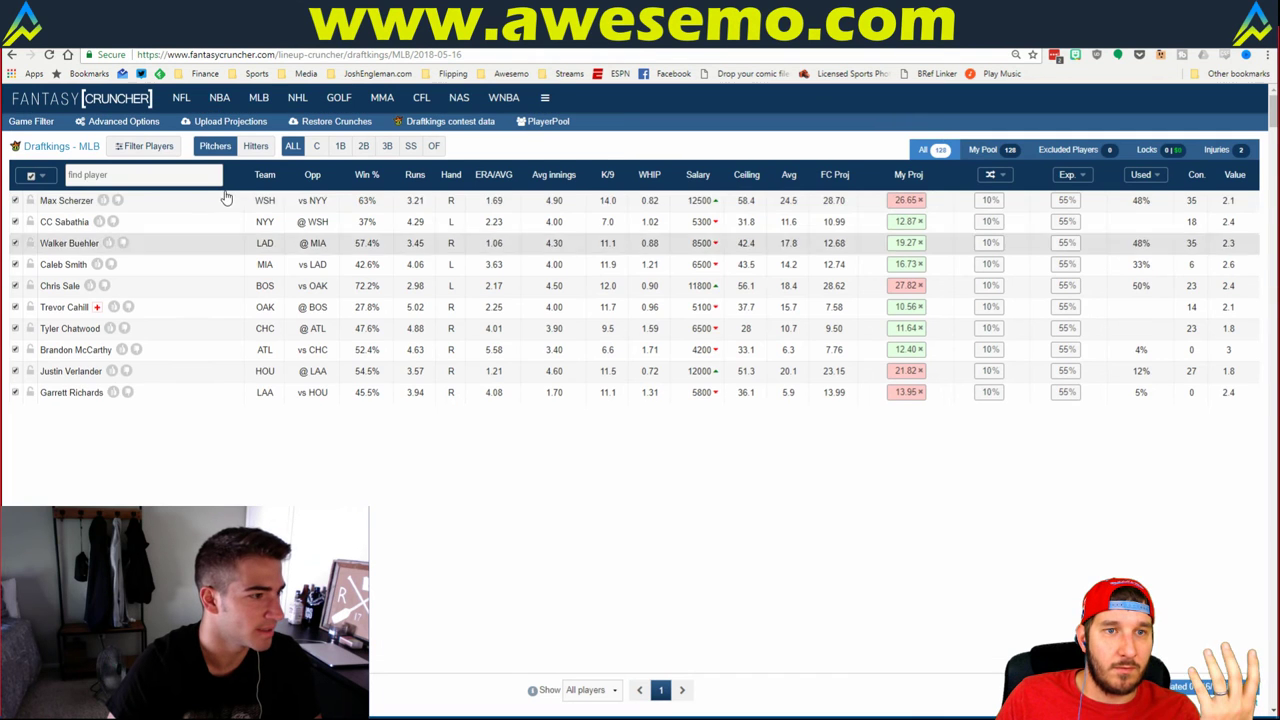
pyautogui.click(24, 122)
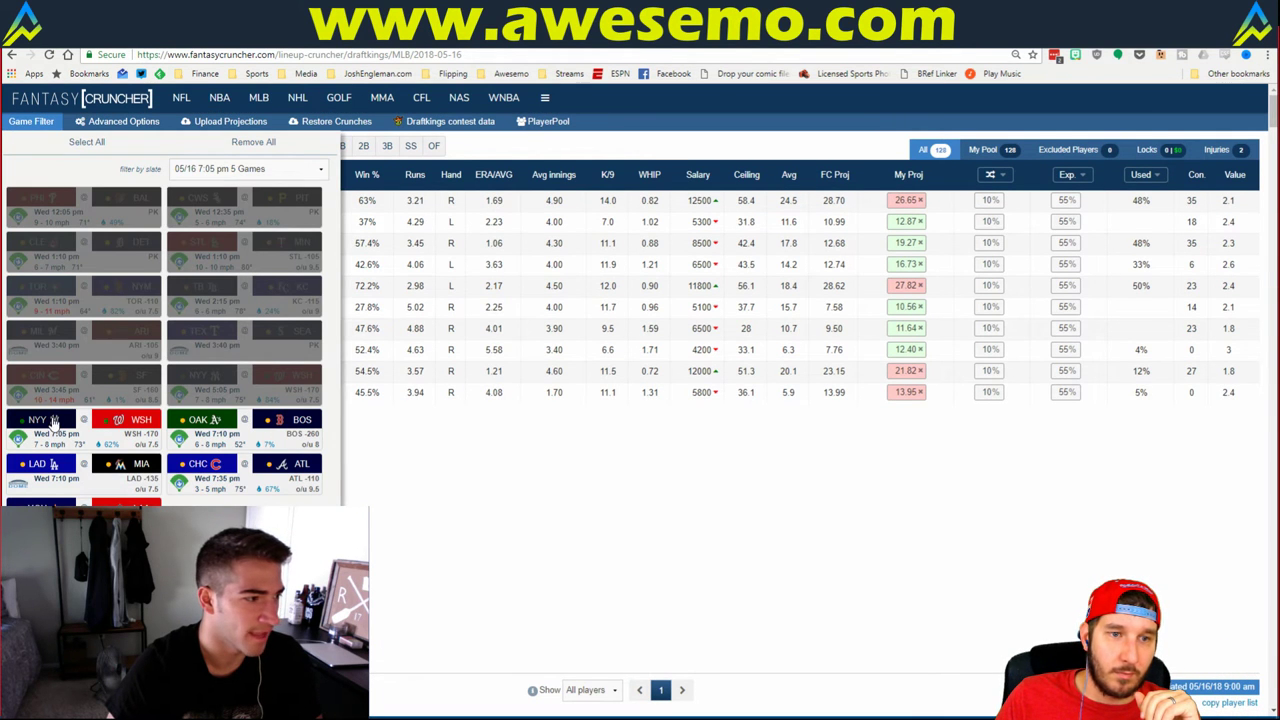
pyautogui.click(566, 528)
pyautogui.click(31, 121)
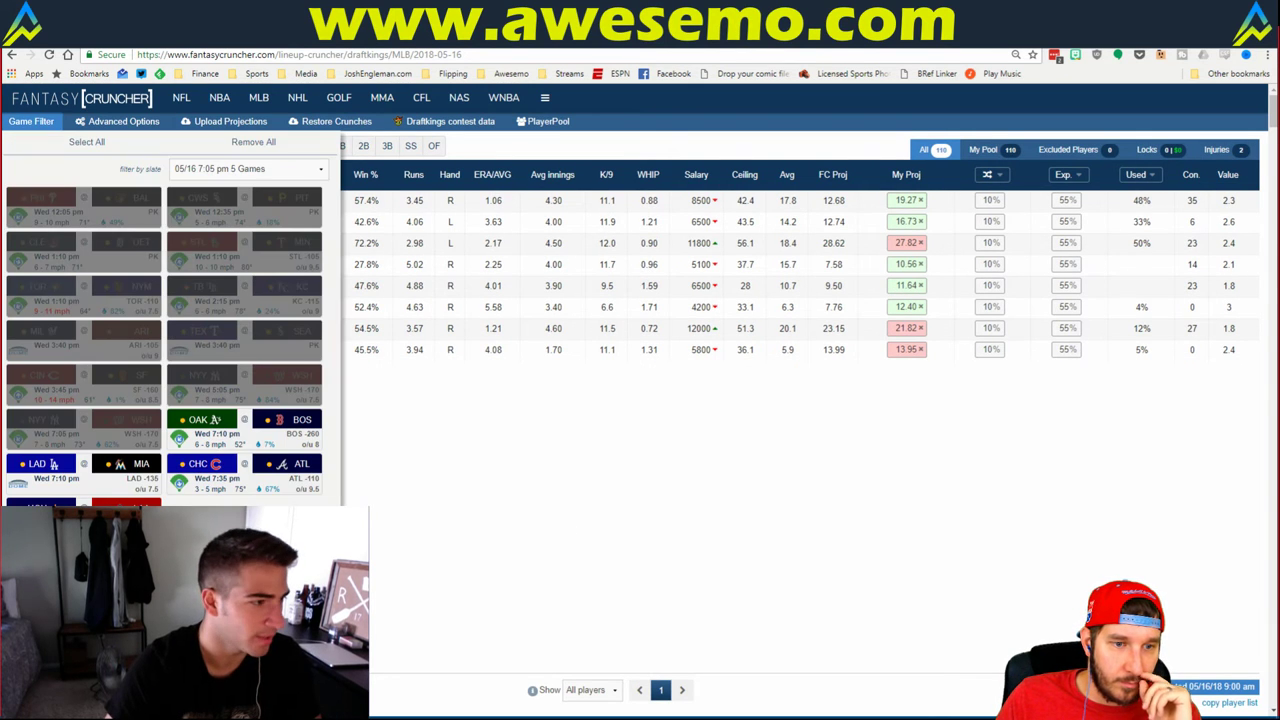
pyautogui.click(31, 121)
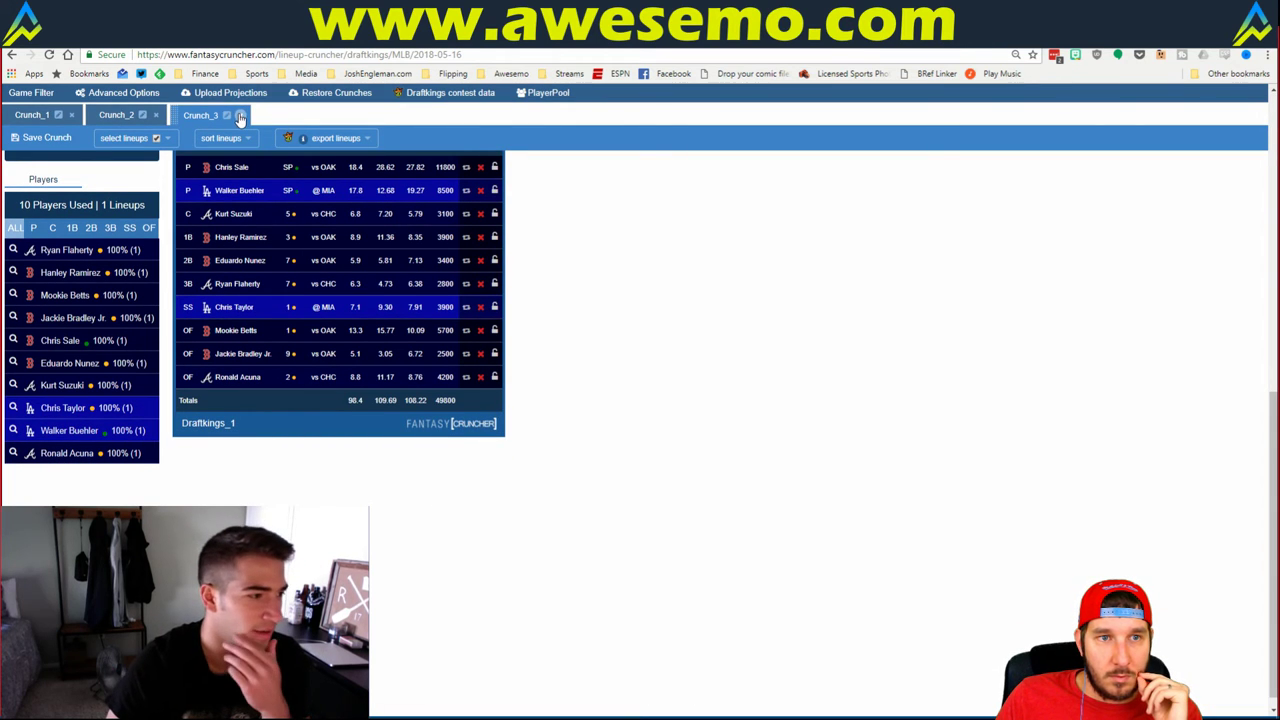
# - Close the existing crunches and calculate 100 new lineups from the remaining games
pyautogui.click(240, 117)
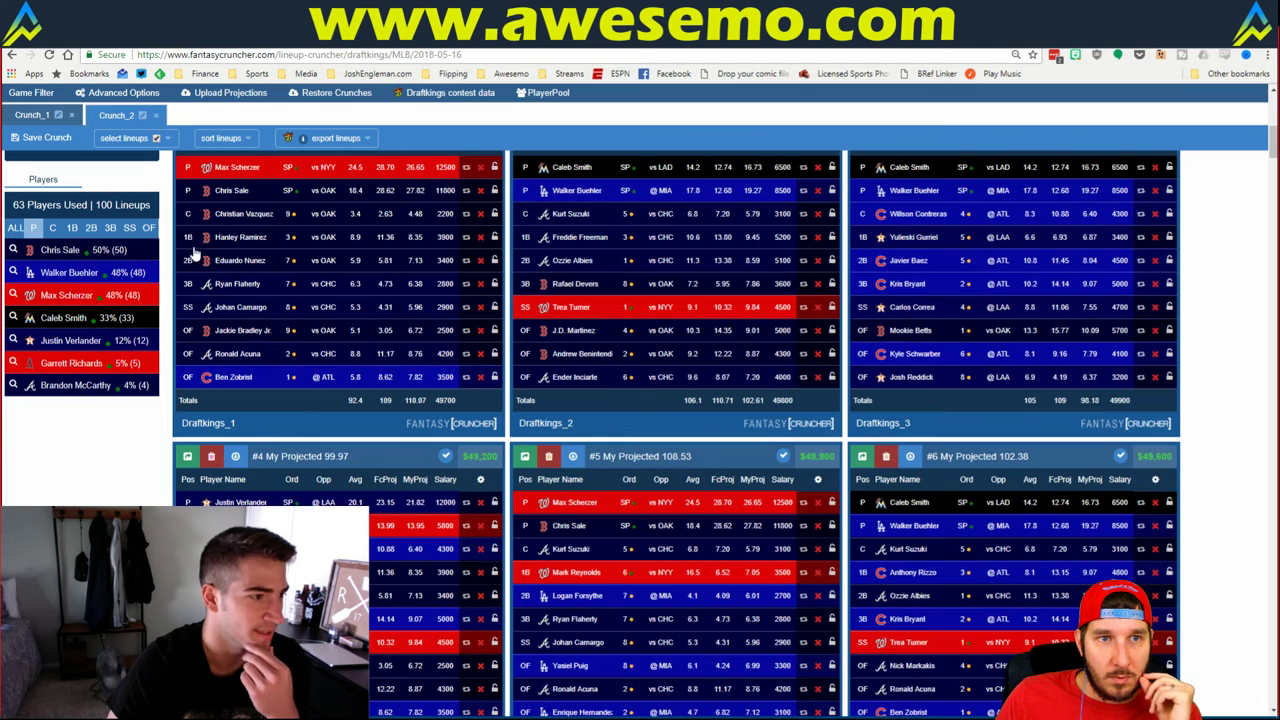
pyautogui.click(72, 116)
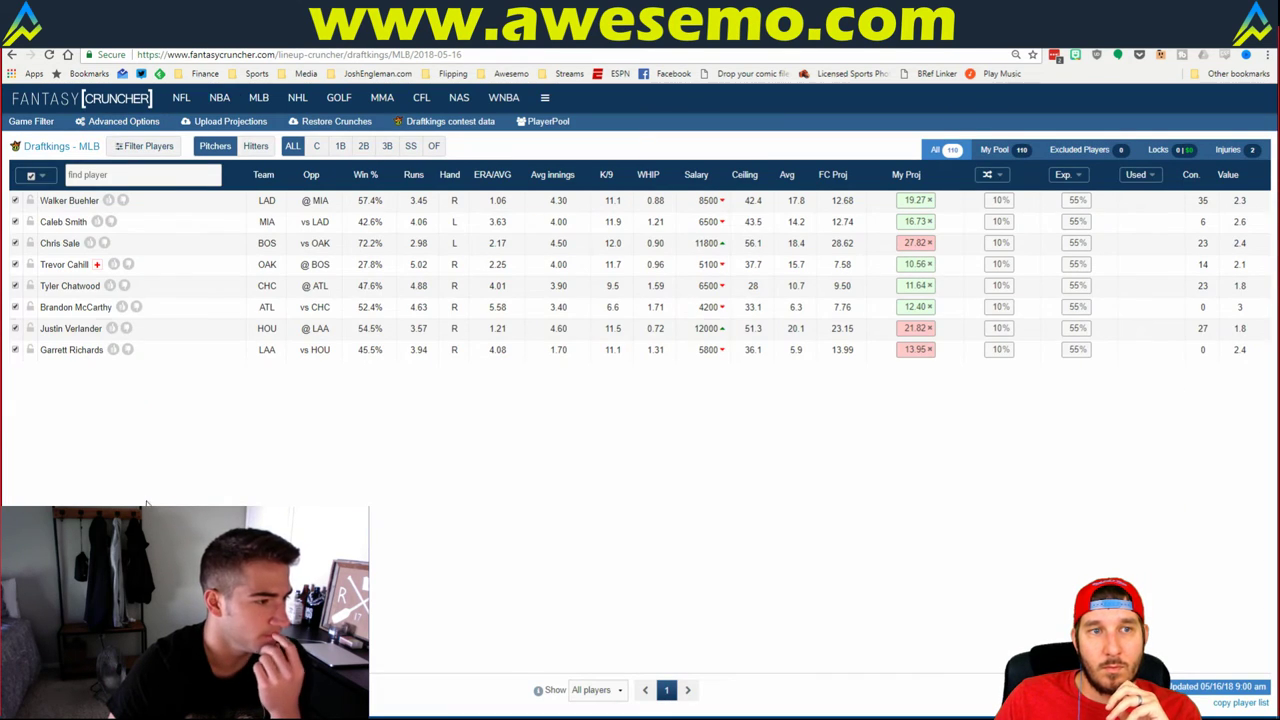
pyautogui.click(31, 121)
pyautogui.click(573, 477)
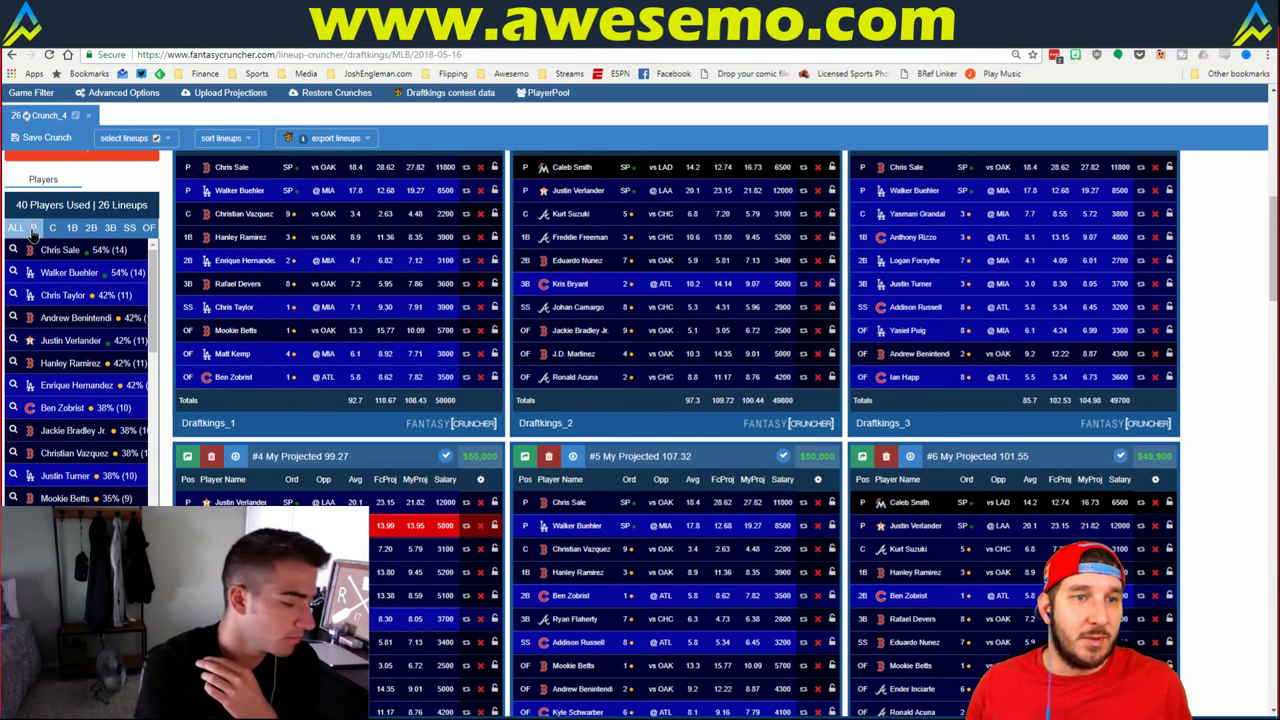
# - List pitcher usage in Crunch_4 and examine only the lineups that pair Chris Sale with Justin Verlander
pyautogui.click(33, 228)
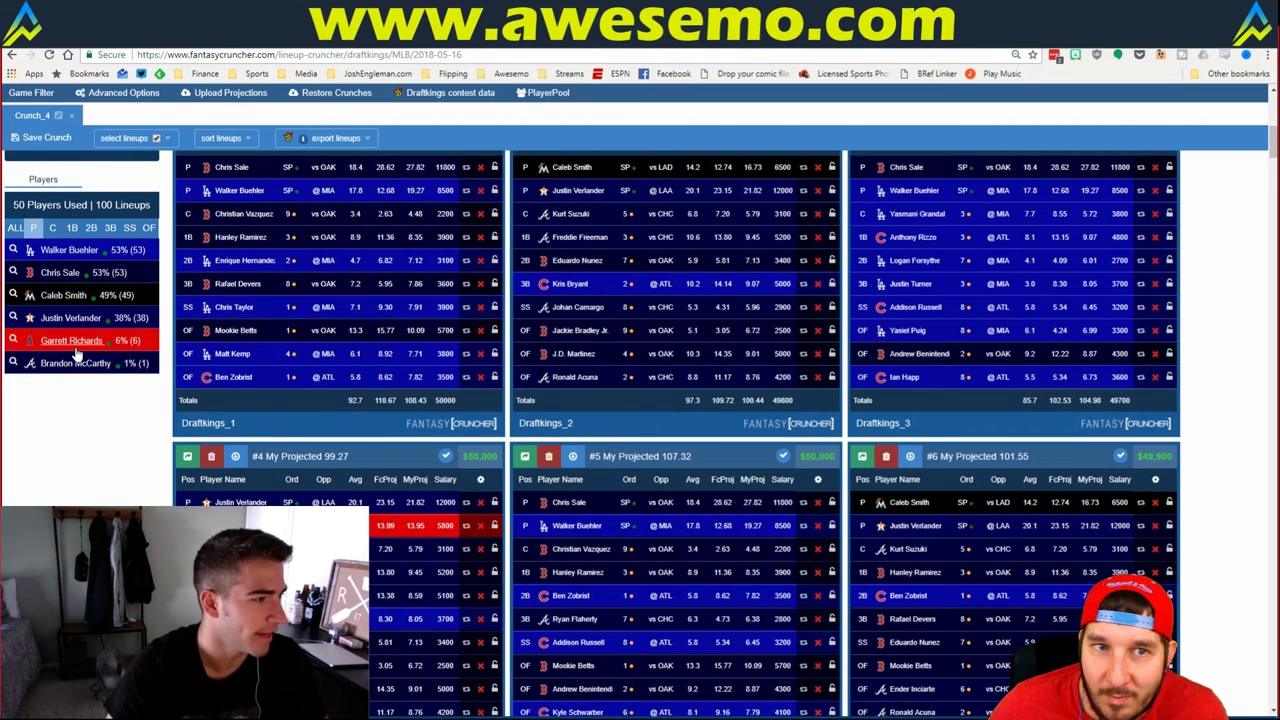
pyautogui.click(13, 272)
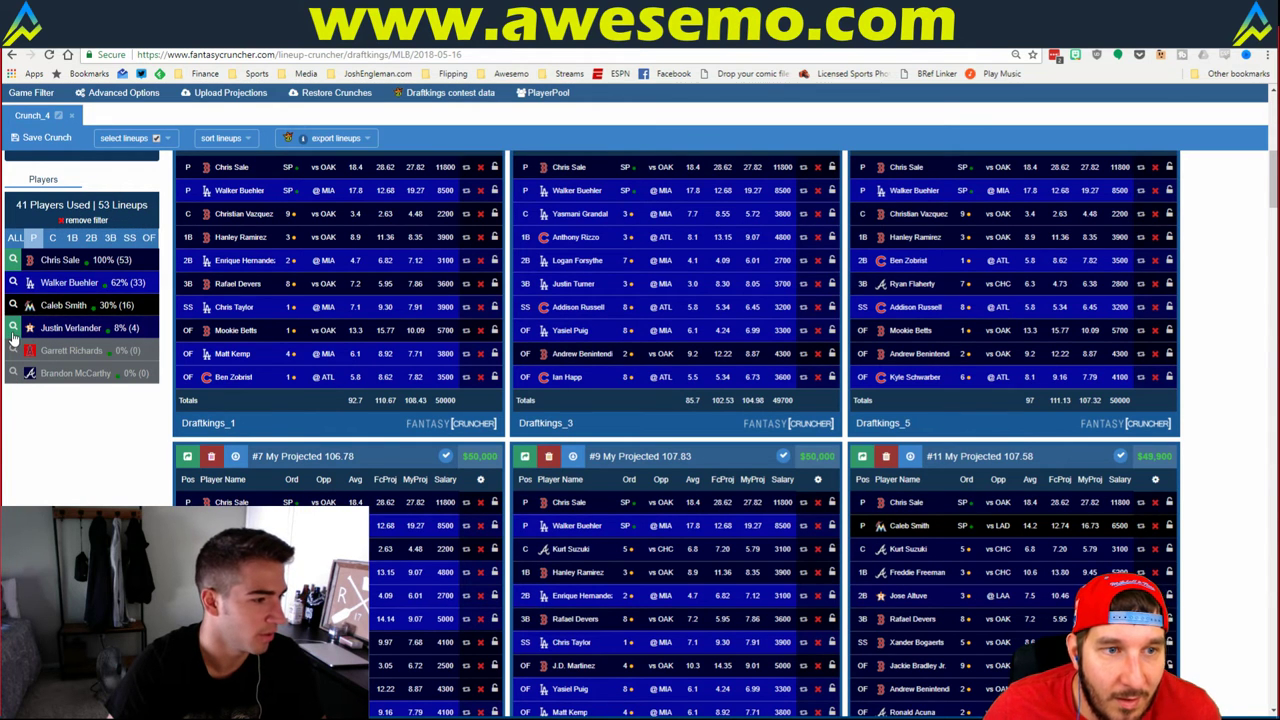
pyautogui.click(13, 328)
pyautogui.scroll(2, 800, 530)
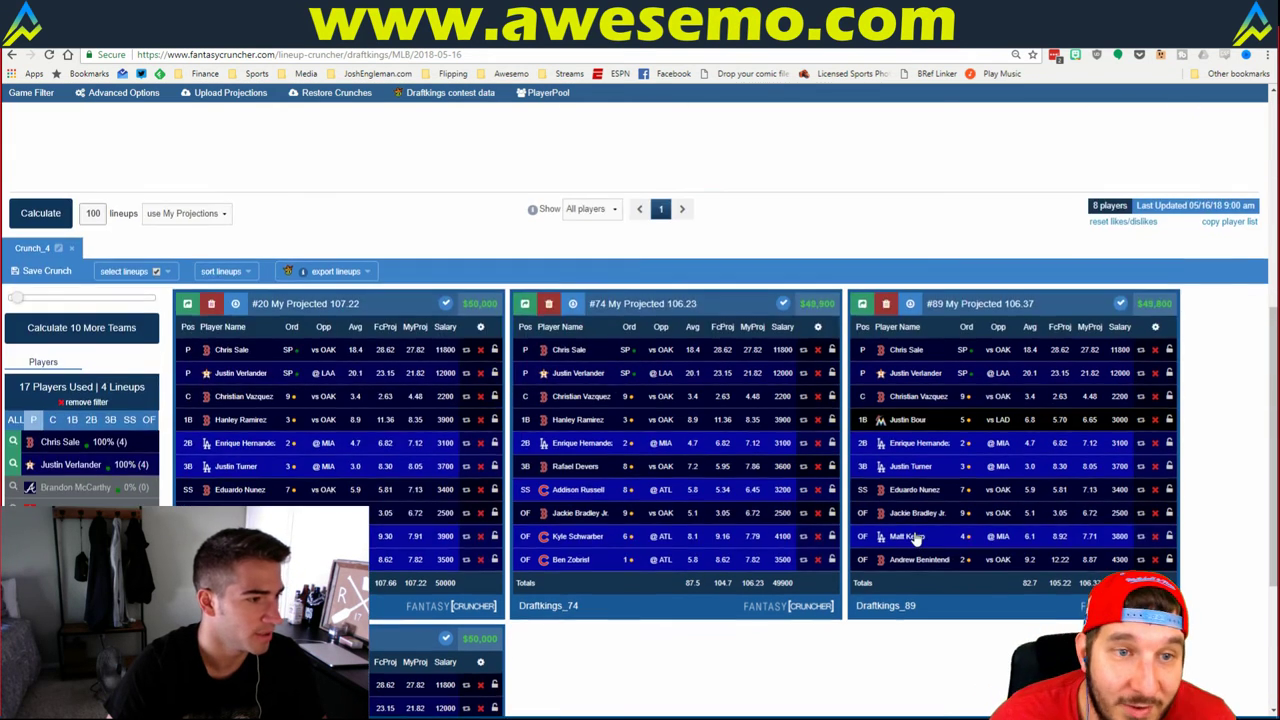
pyautogui.scroll(-5, 914, 538)
pyautogui.scroll(4, 914, 538)
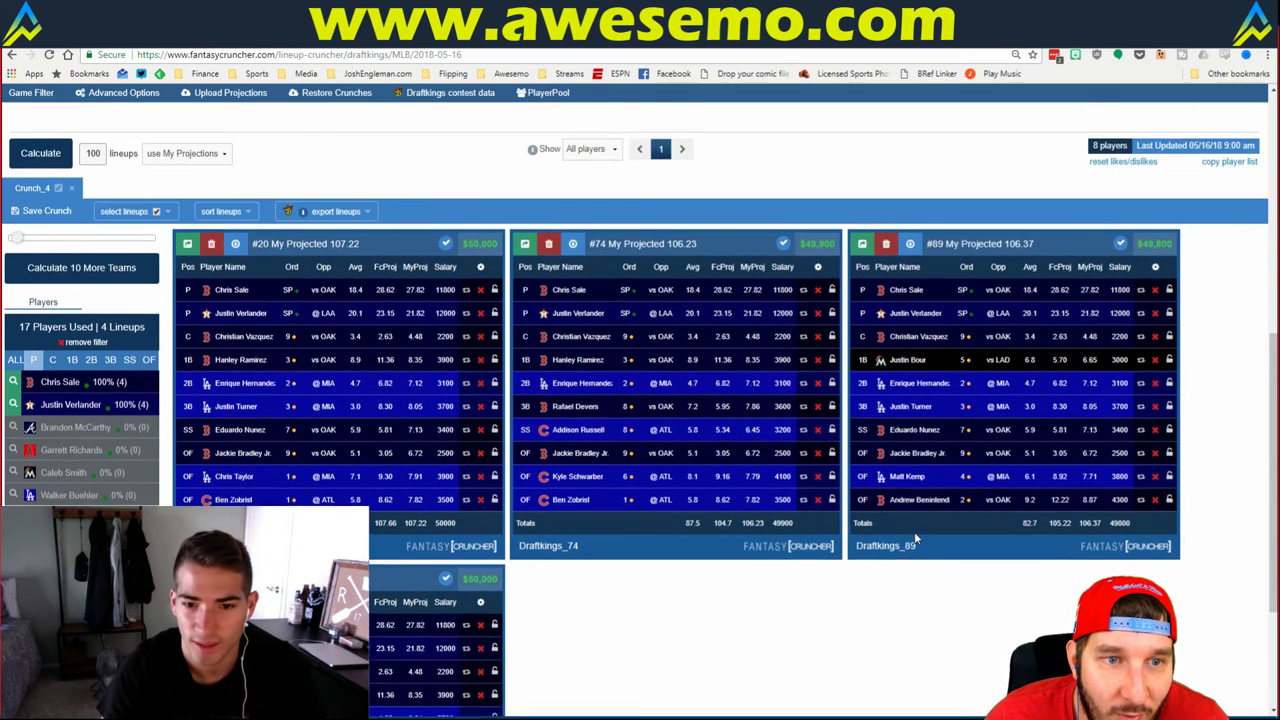
pyautogui.scroll(1, 914, 538)
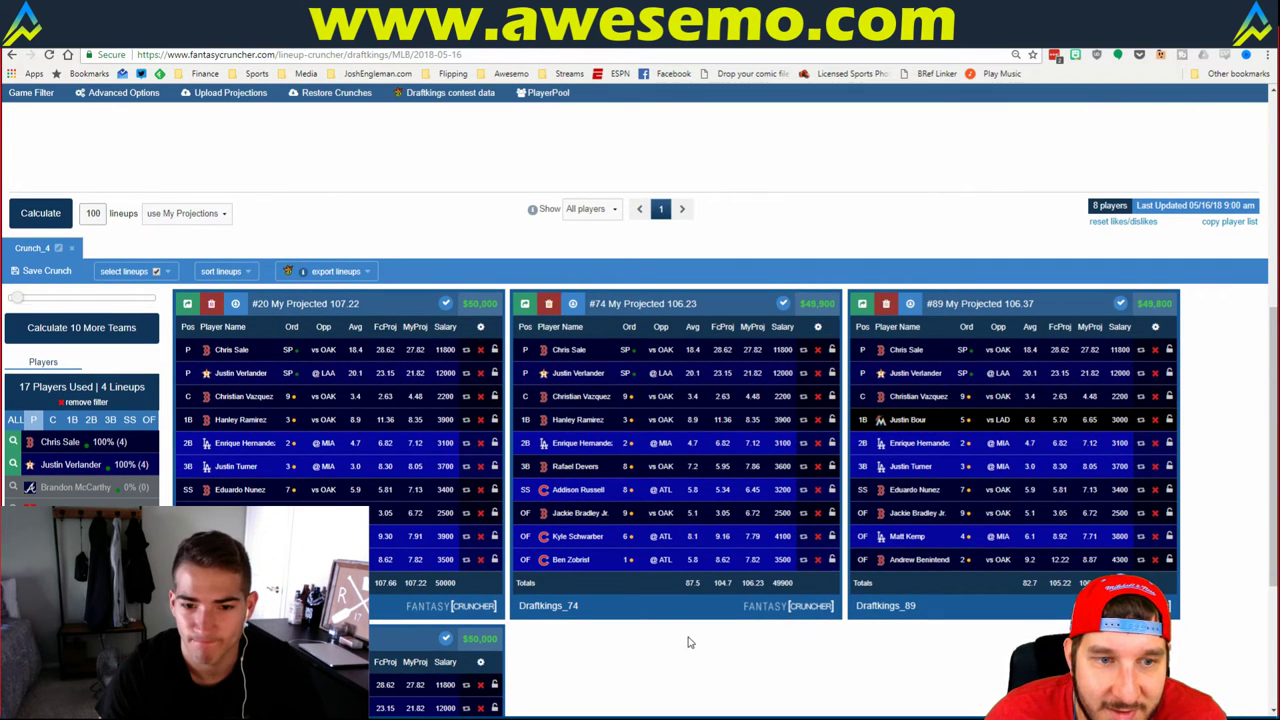
pyautogui.scroll(-1, 688, 642)
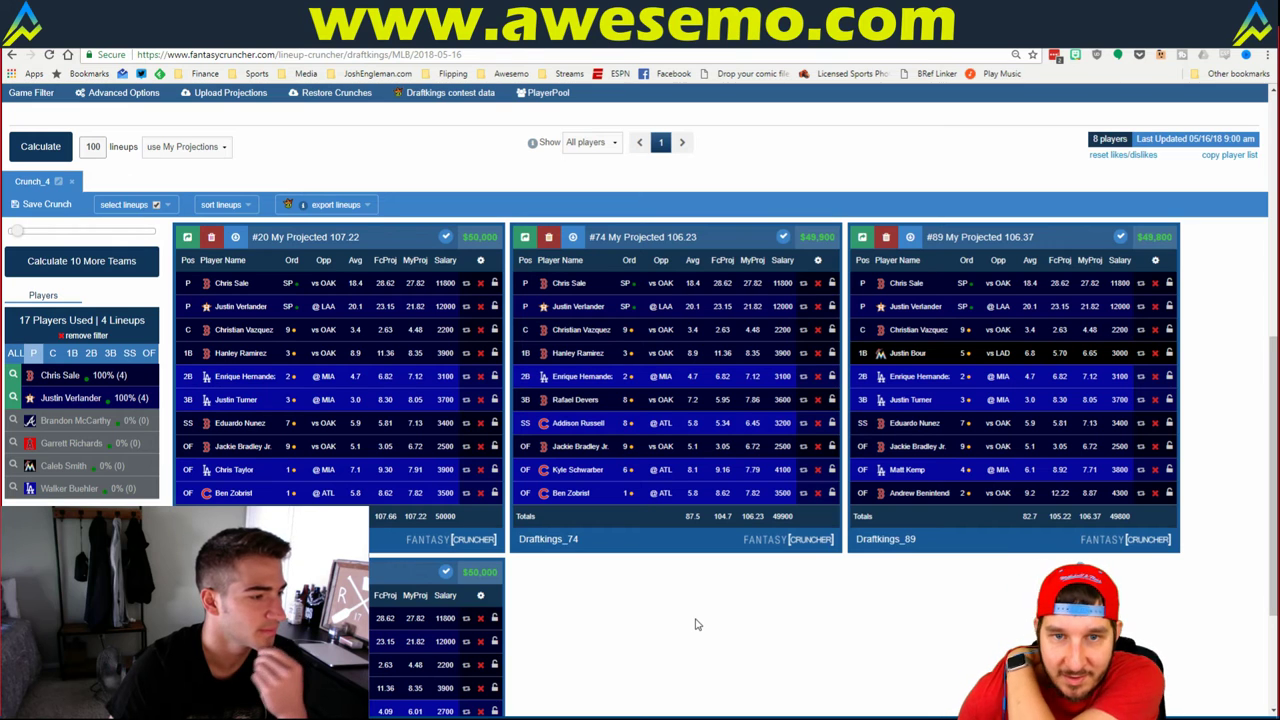
pyautogui.scroll(-1, 770, 575)
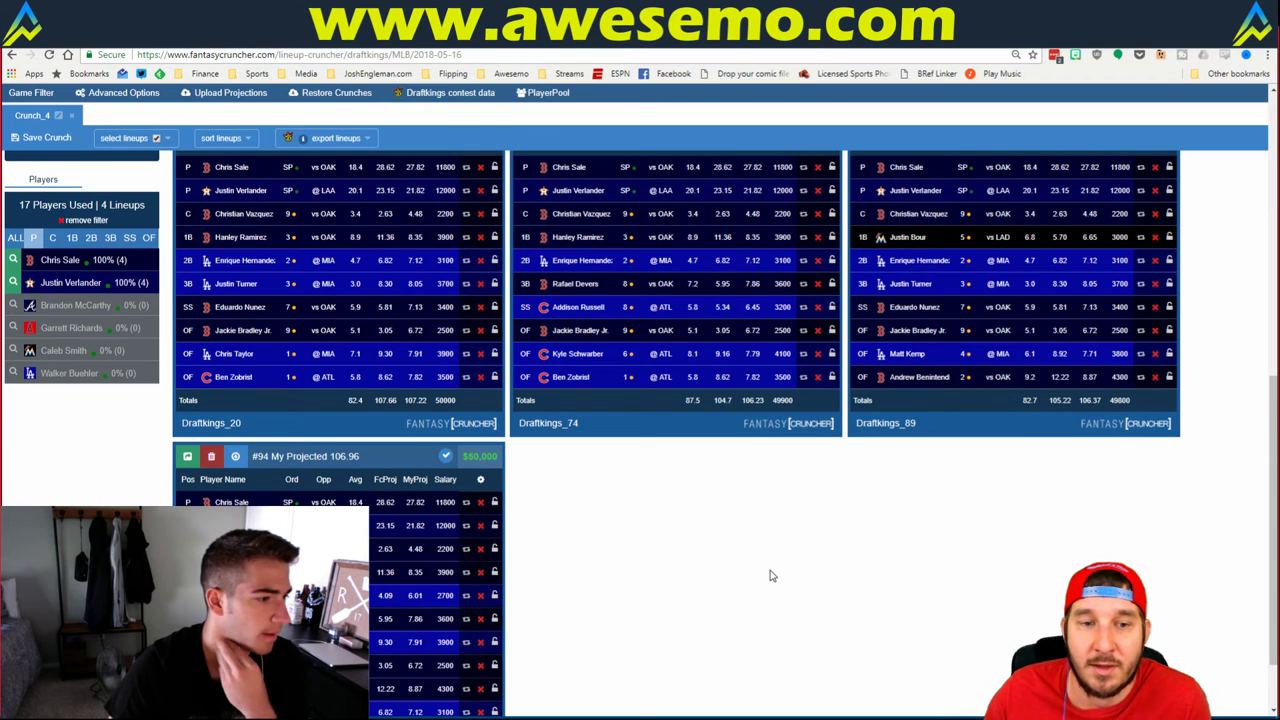
pyautogui.scroll(-1, 770, 575)
# - Clear the pitcher filter and compare the full Crunch_4 lineups with the Astros and Angels matchup in the spreadsheet
pyautogui.scroll(4, 154, 306)
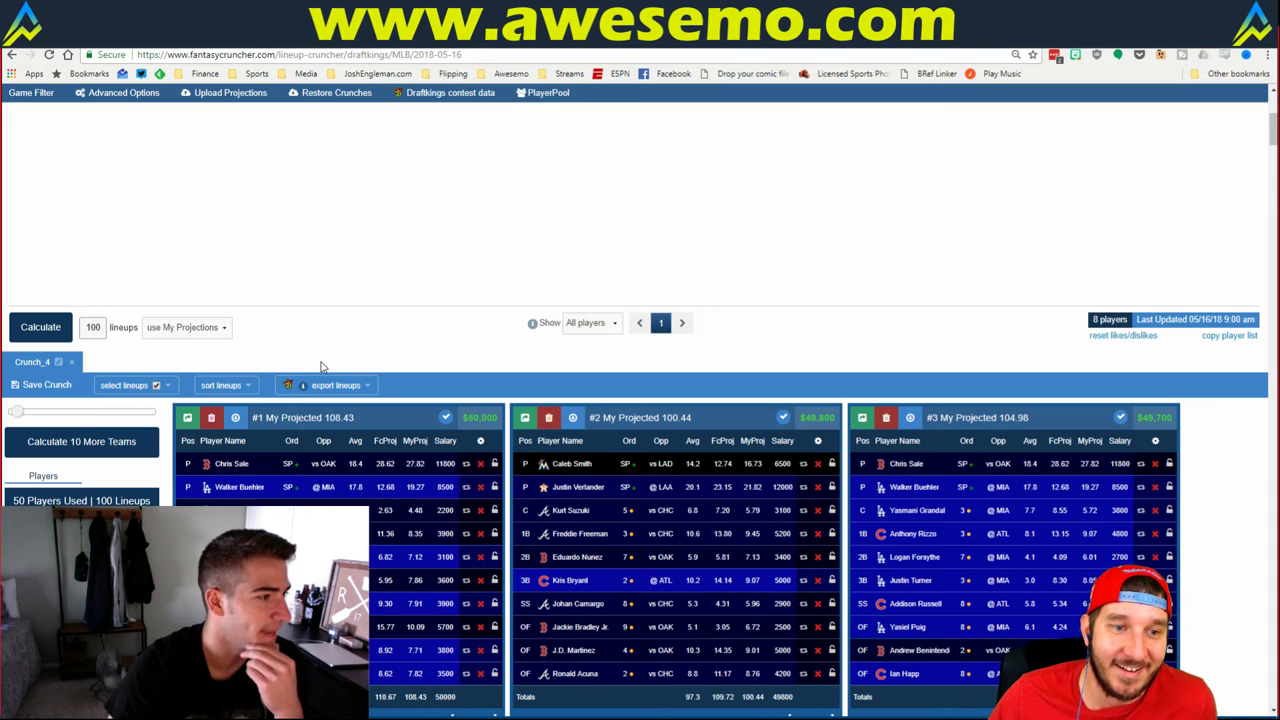
pyautogui.scroll(-3, 322, 366)
pyautogui.scroll(-1, 640, 440)
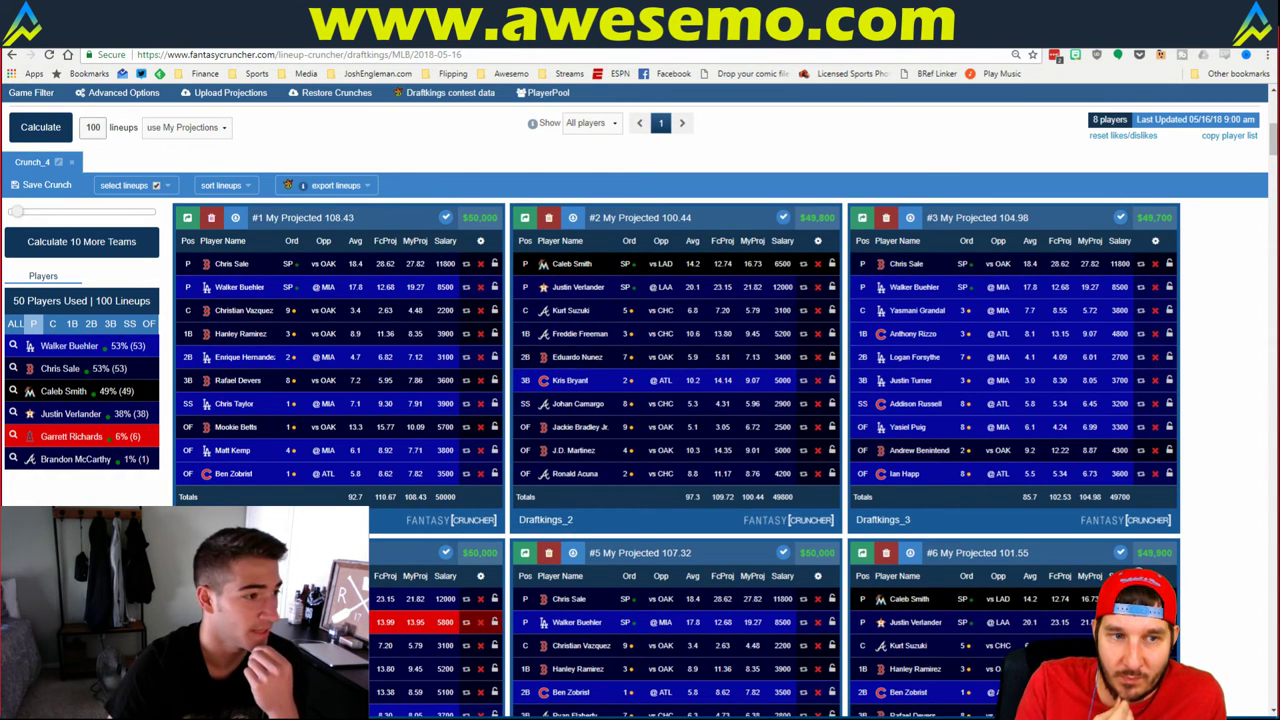
pyautogui.hotkey('alt', 'Tab')
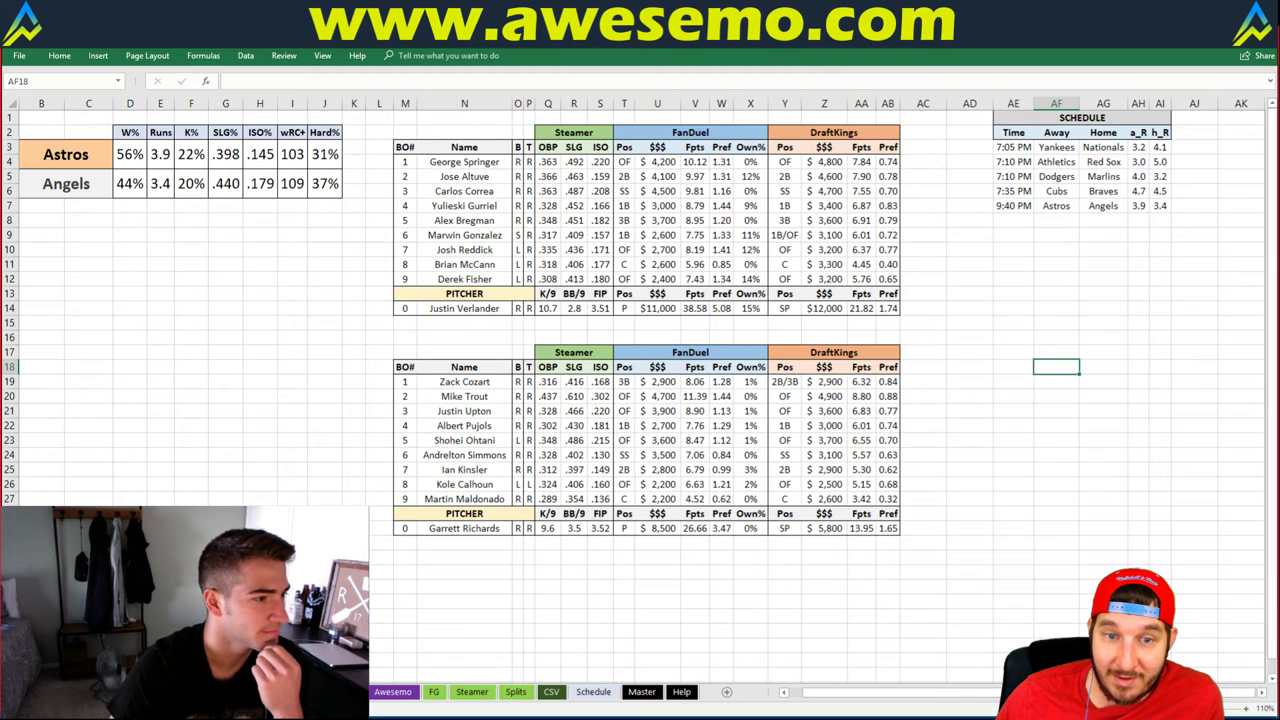
pyautogui.hotkey('alt', 'Tab')
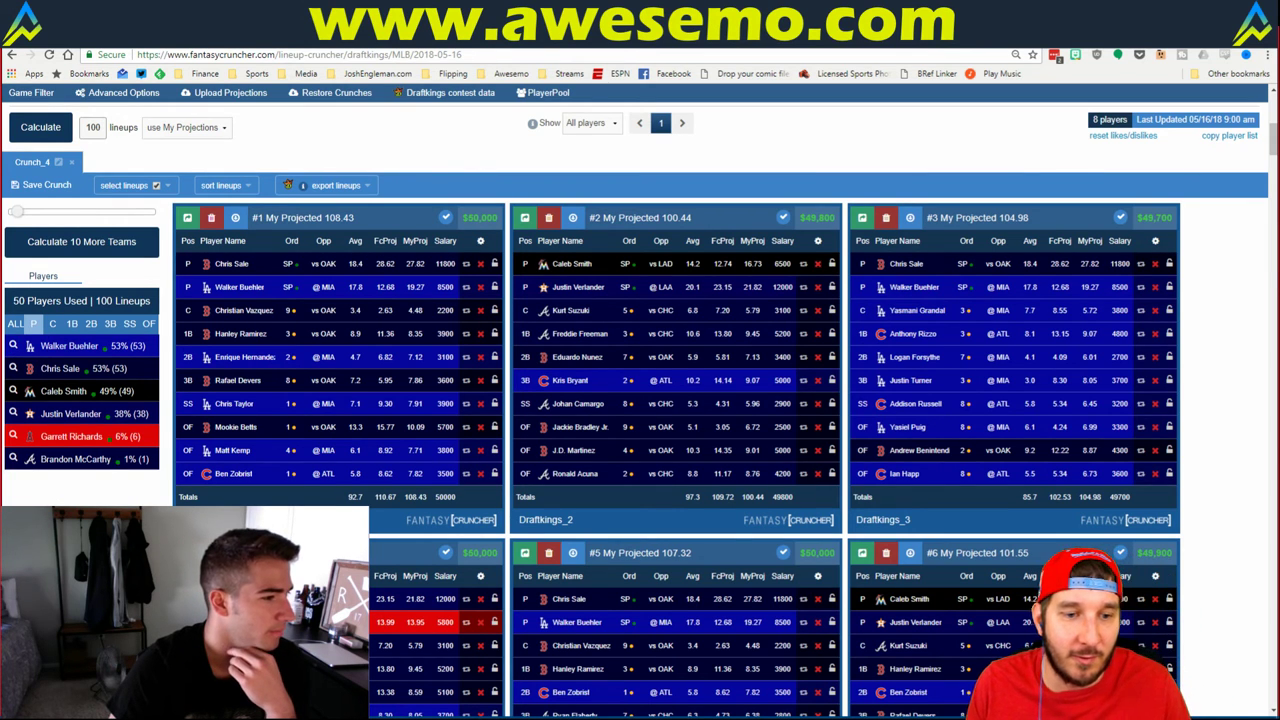
pyautogui.hotkey('alt', 'Tab')
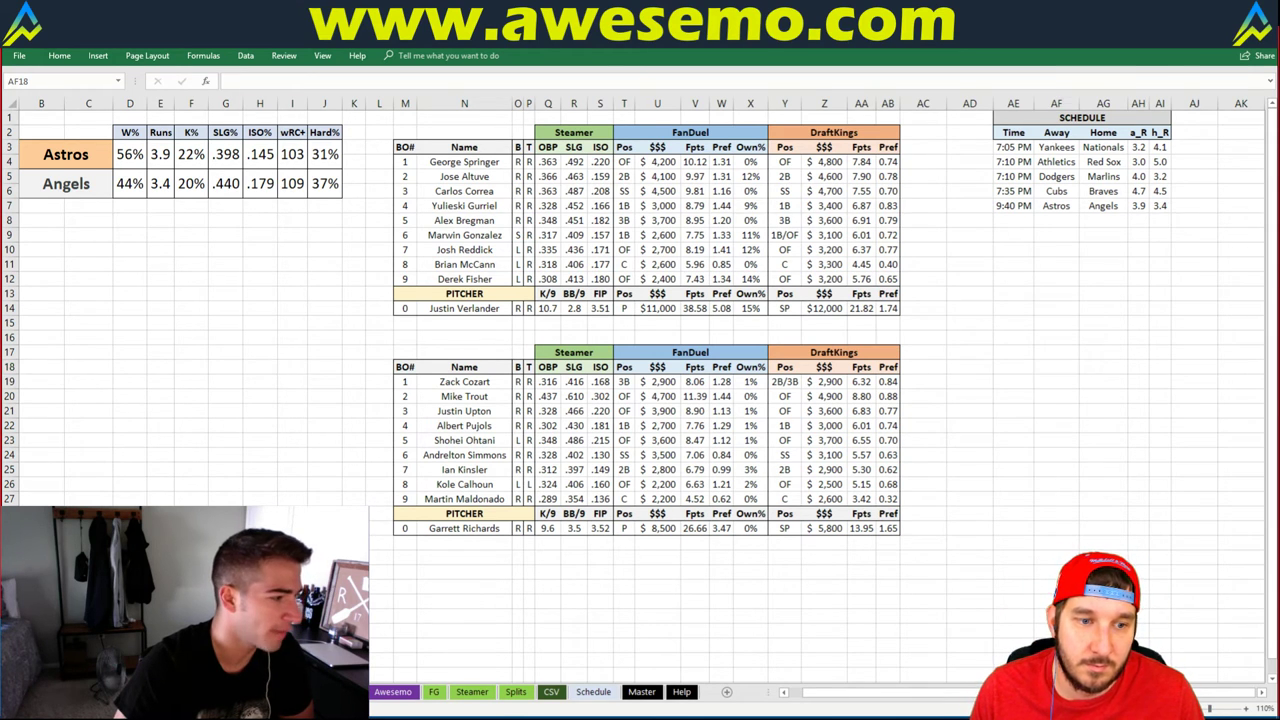
# - Return from the matchup spreadsheet to the DraftKings player pool and sort the hitters by salary, highest first
pyautogui.hotkey('alt', 'Tab')
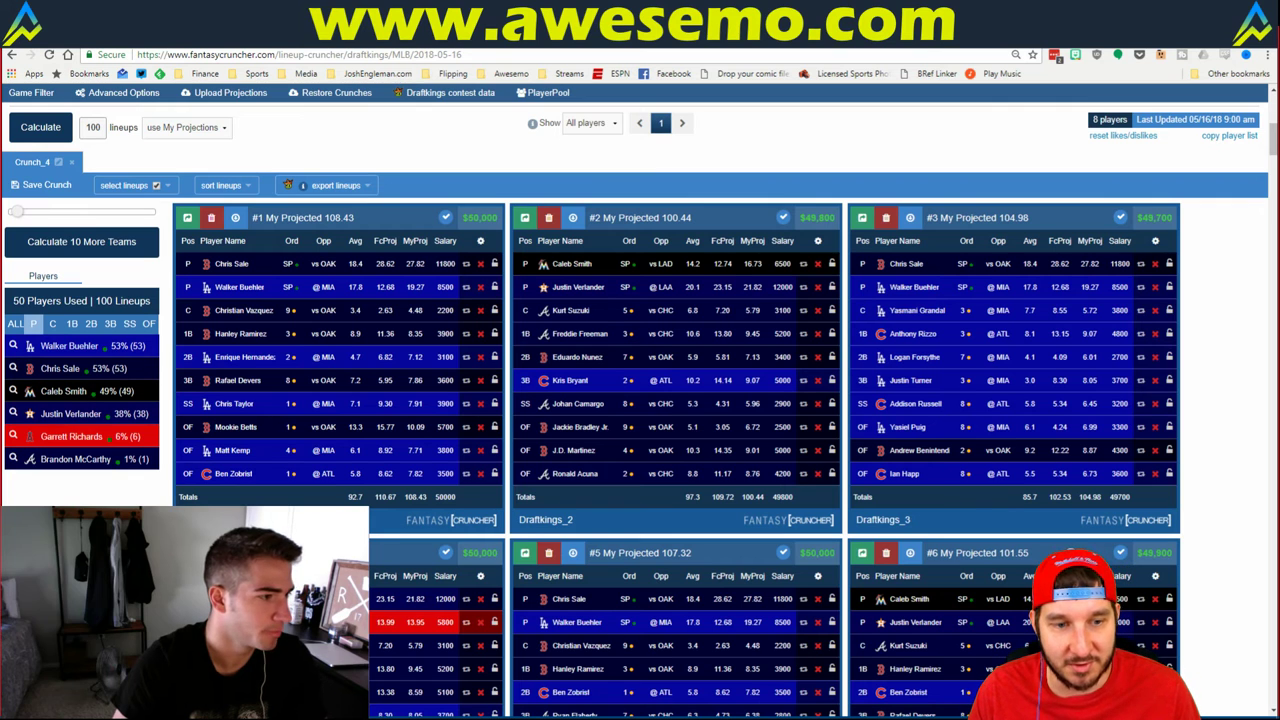
pyautogui.hotkey('alt', 'Tab')
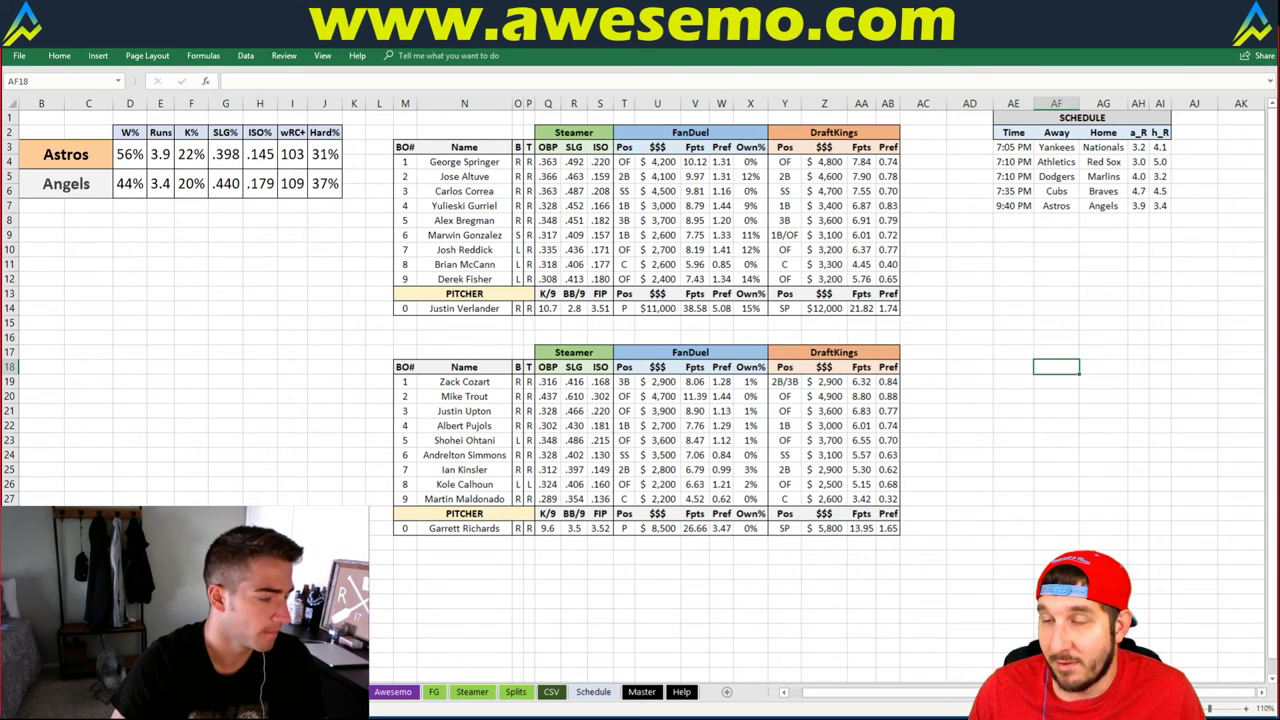
pyautogui.click(195, 446)
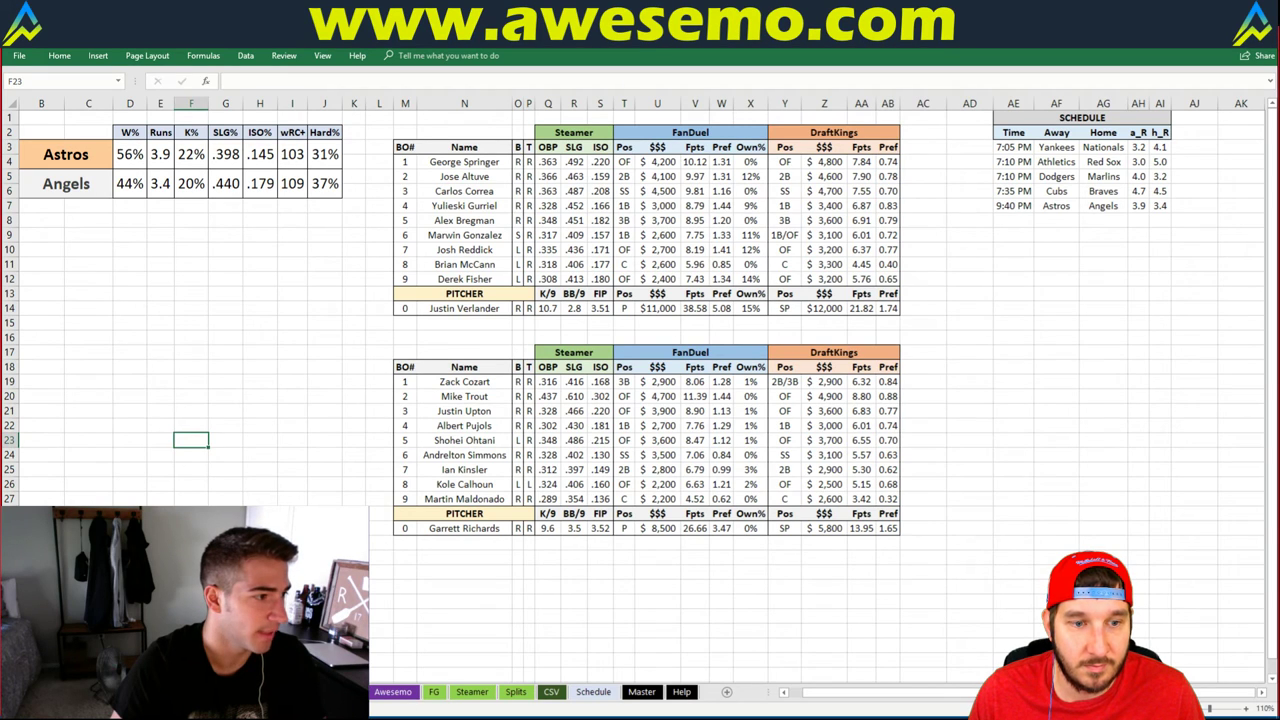
pyautogui.hotkey('alt', 'Tab')
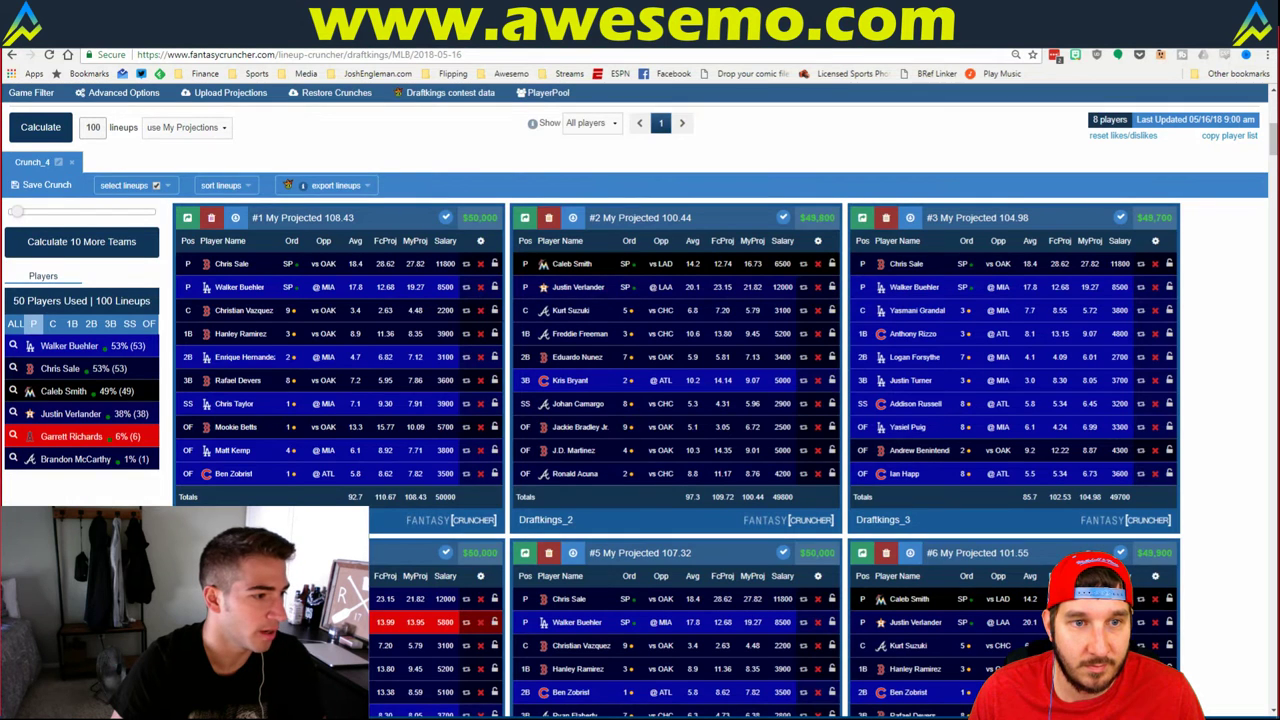
pyautogui.click(529, 159)
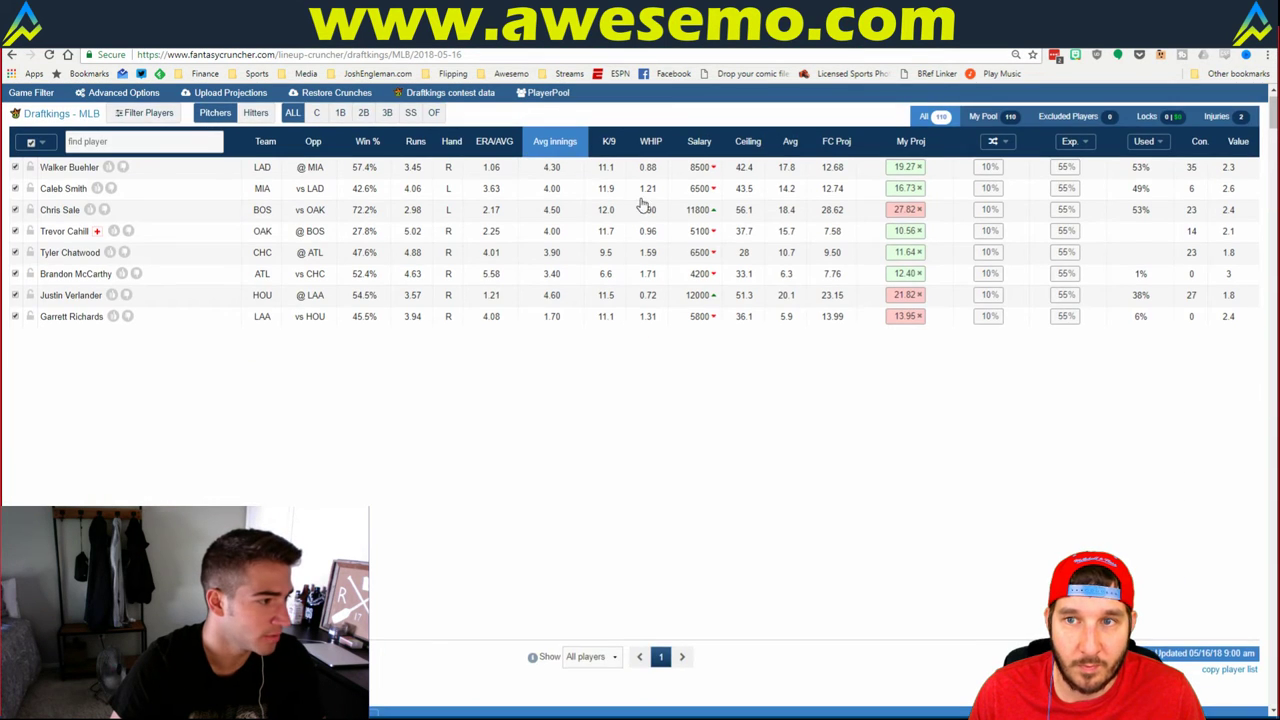
pyautogui.scroll(1, 643, 204)
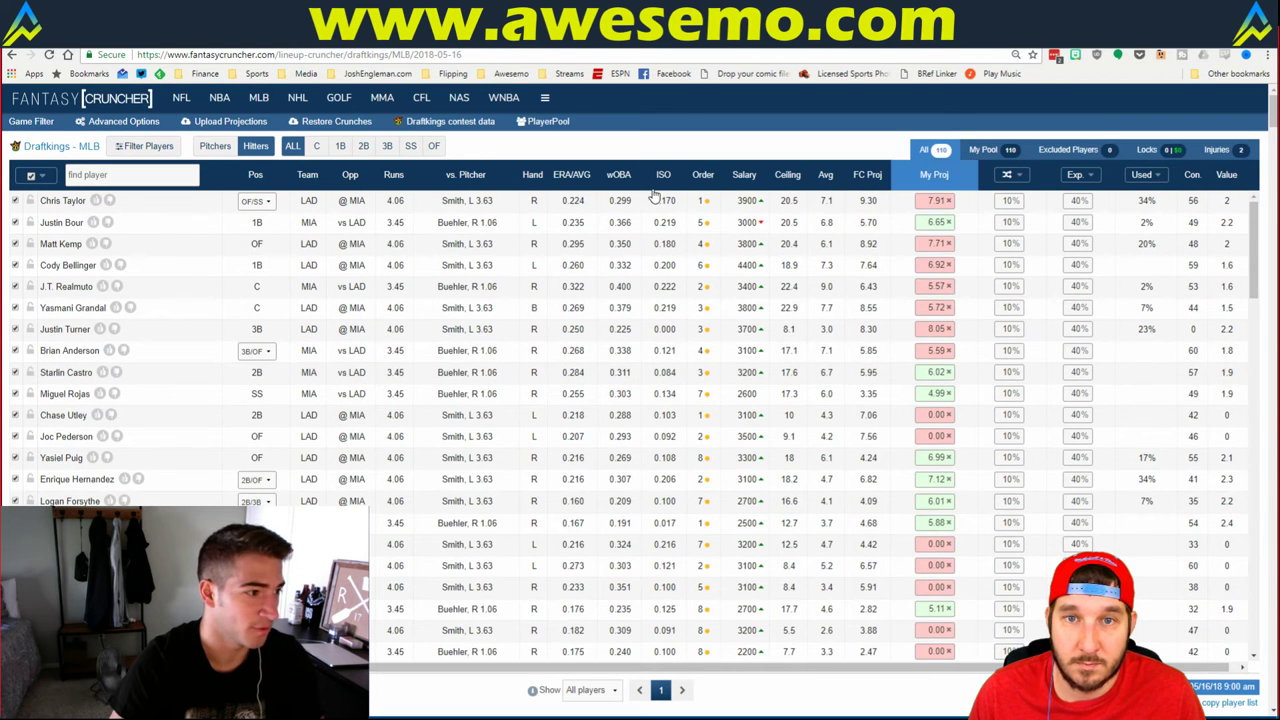
pyautogui.click(760, 176)
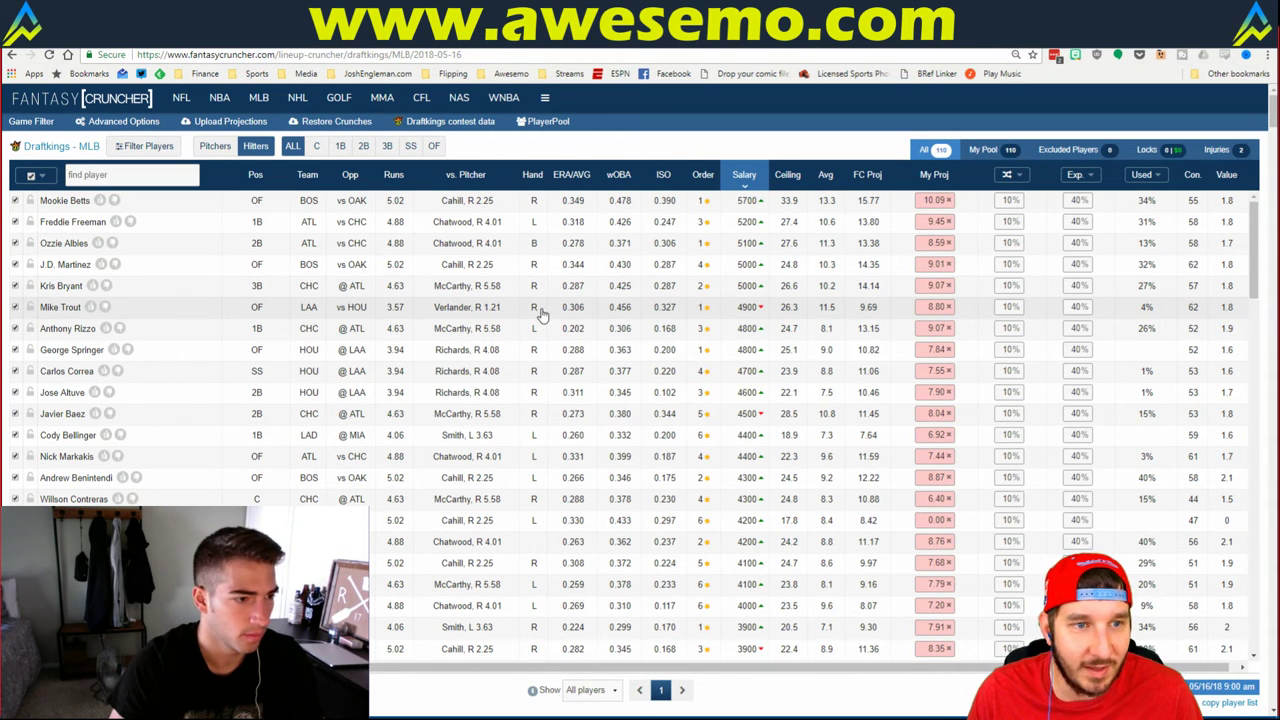
# - Compare the DraftKings pitchers' salaries and projections with the Astros and Angels matchup in the spreadsheet
pyautogui.hotkey('alt', 'Tab')
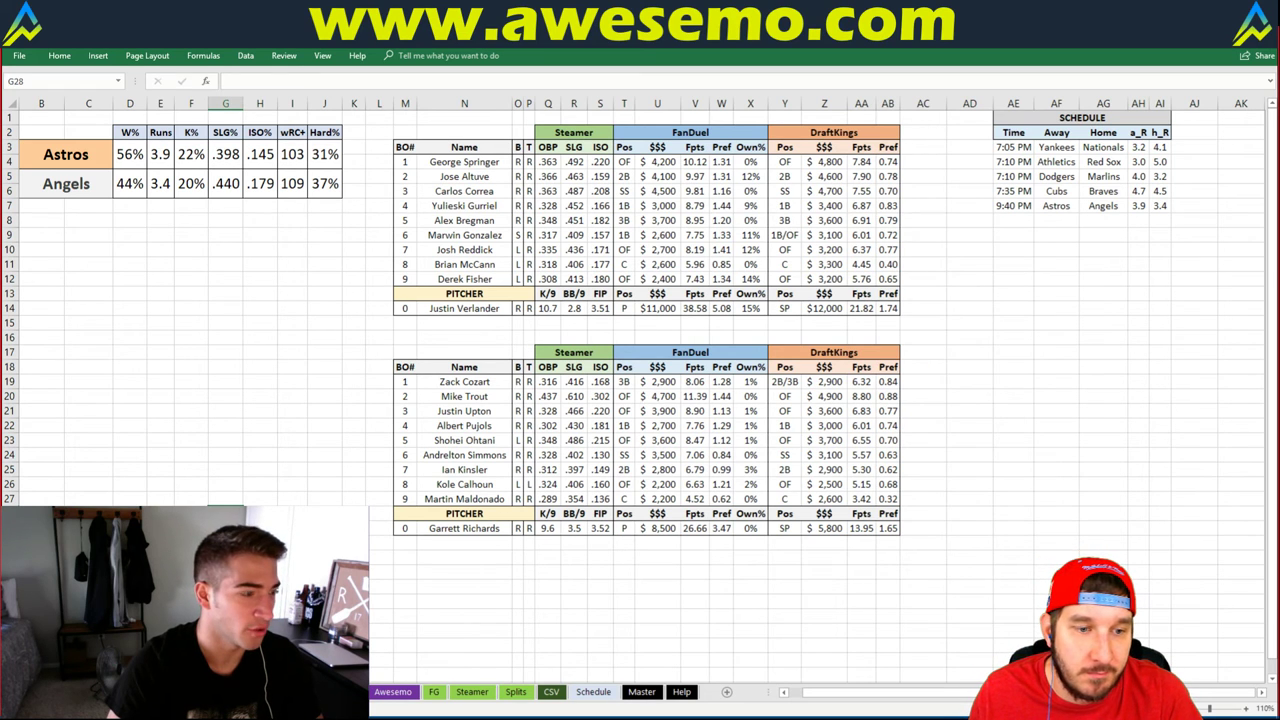
pyautogui.hotkey('alt', 'Tab')
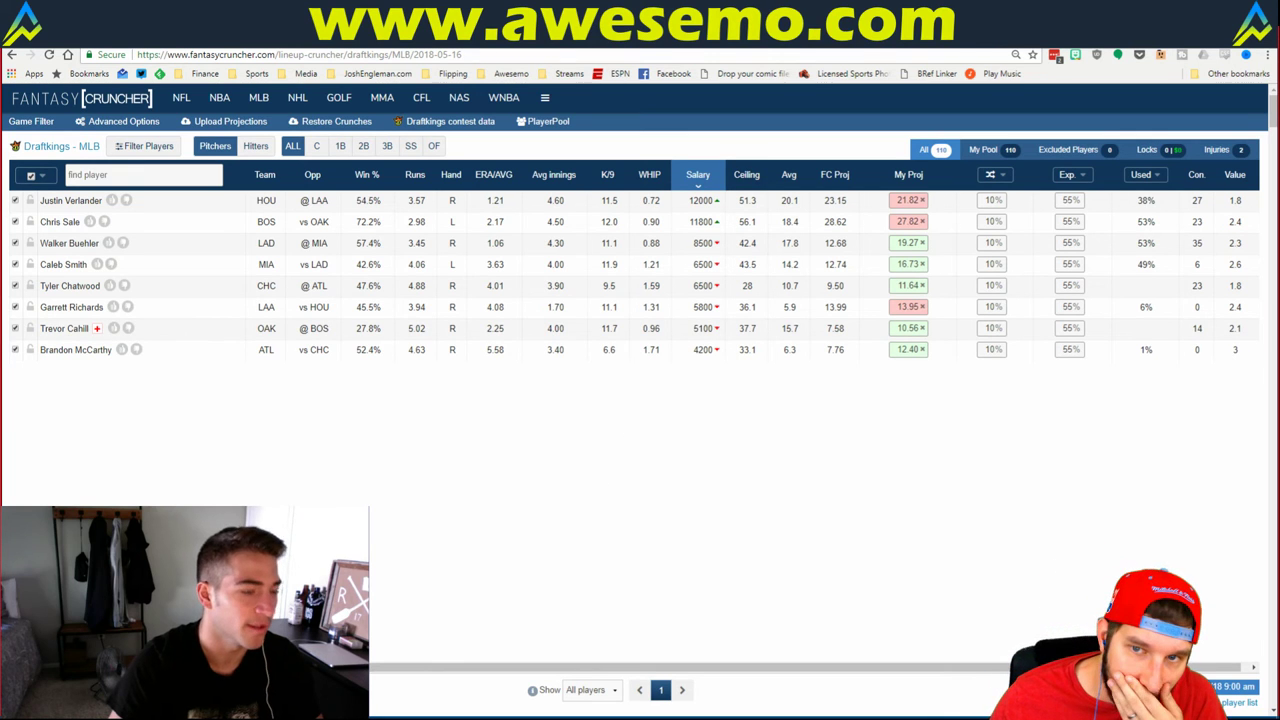
pyautogui.hotkey('alt', 'Tab')
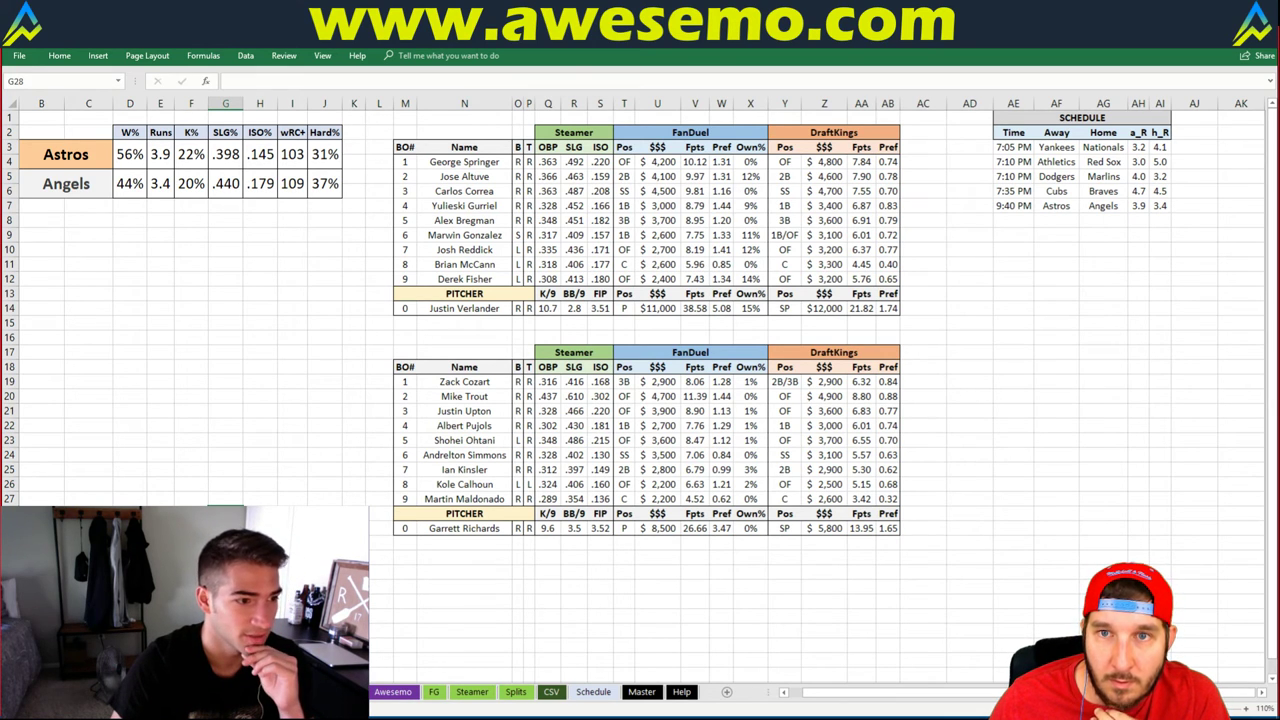
pyautogui.hotkey('alt', 'Tab')
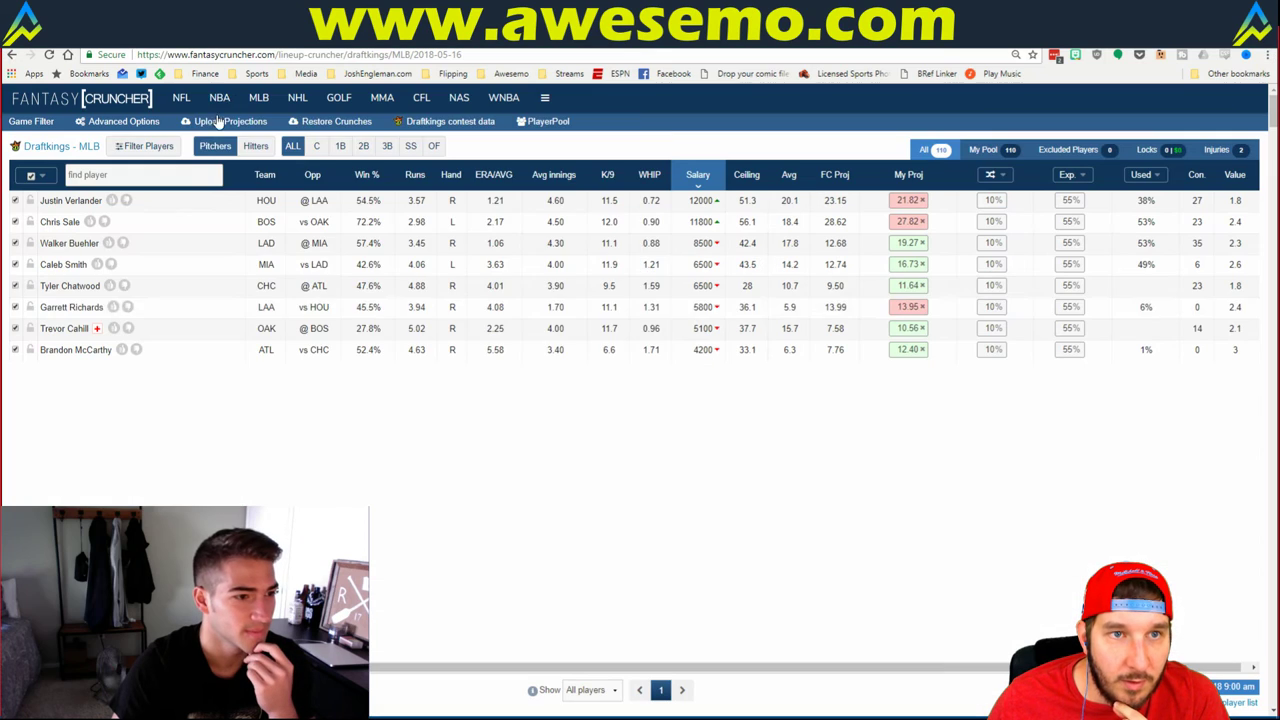
# - In the FanDuel cruncher, postpone the refresh, exclude the 7:05 pm Yankees at Nationals game and calculate 150 lineups without it
pyautogui.click(230, 150)
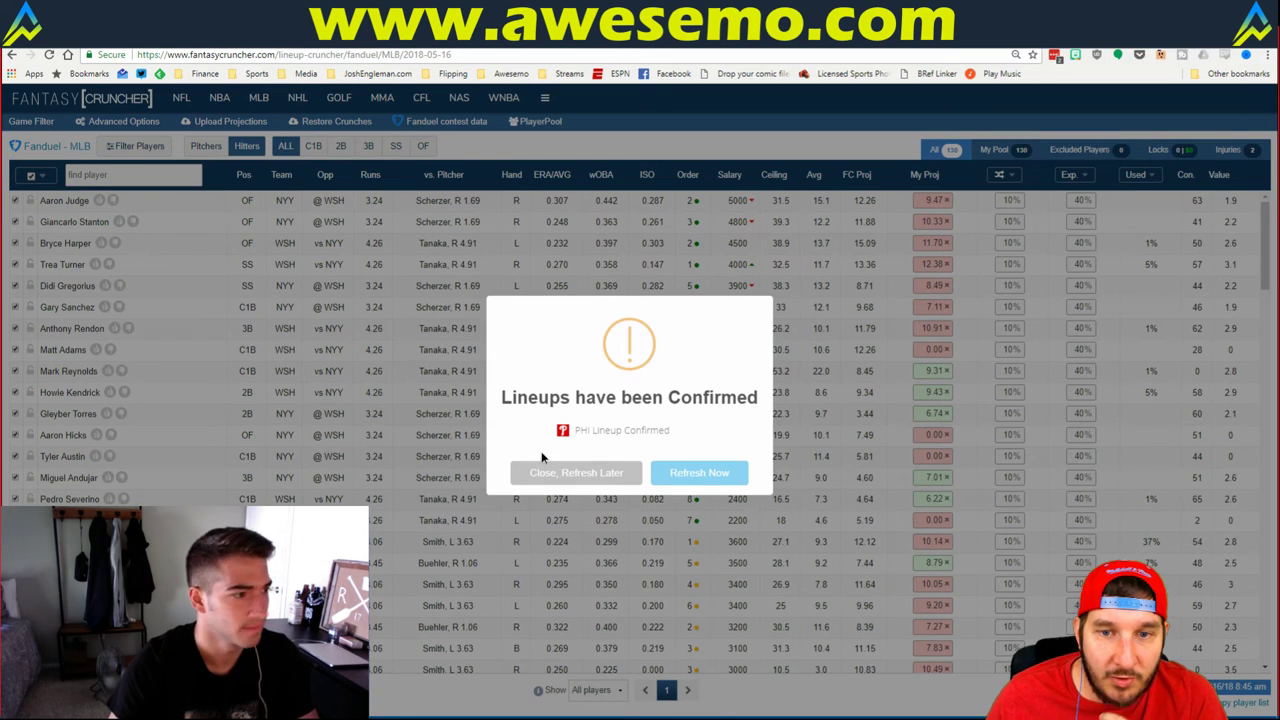
pyautogui.click(556, 472)
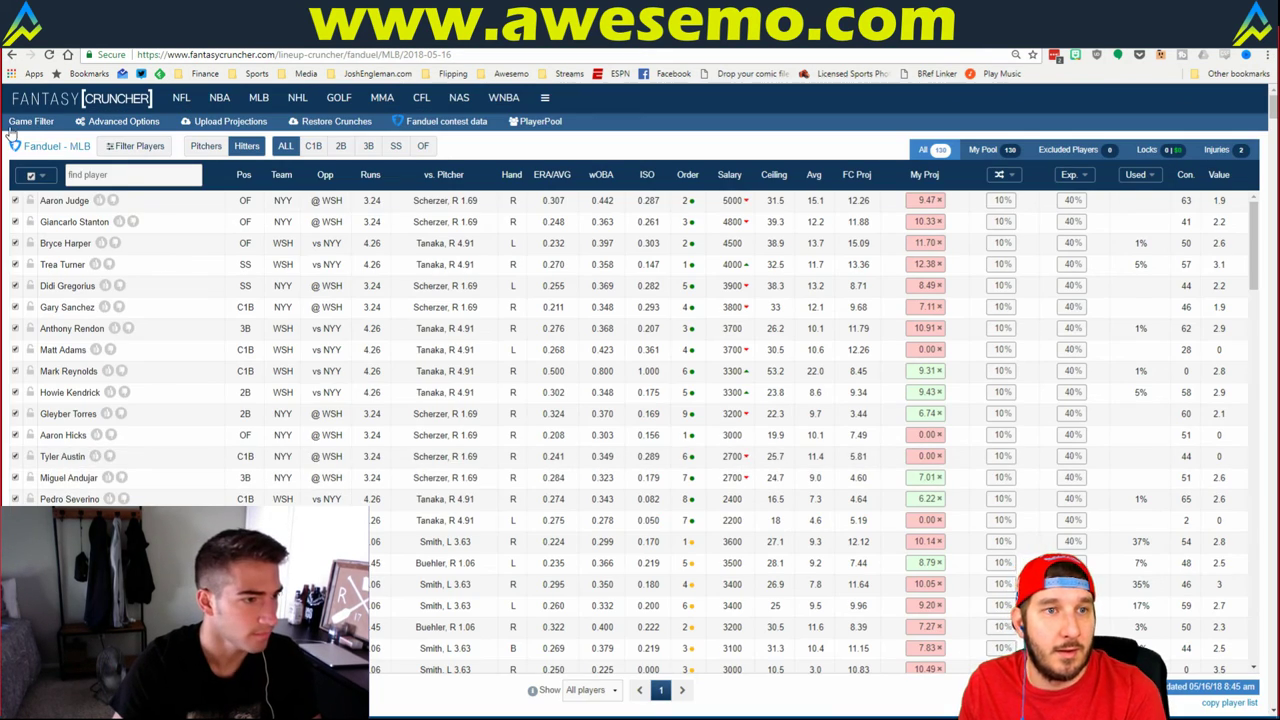
pyautogui.click(22, 122)
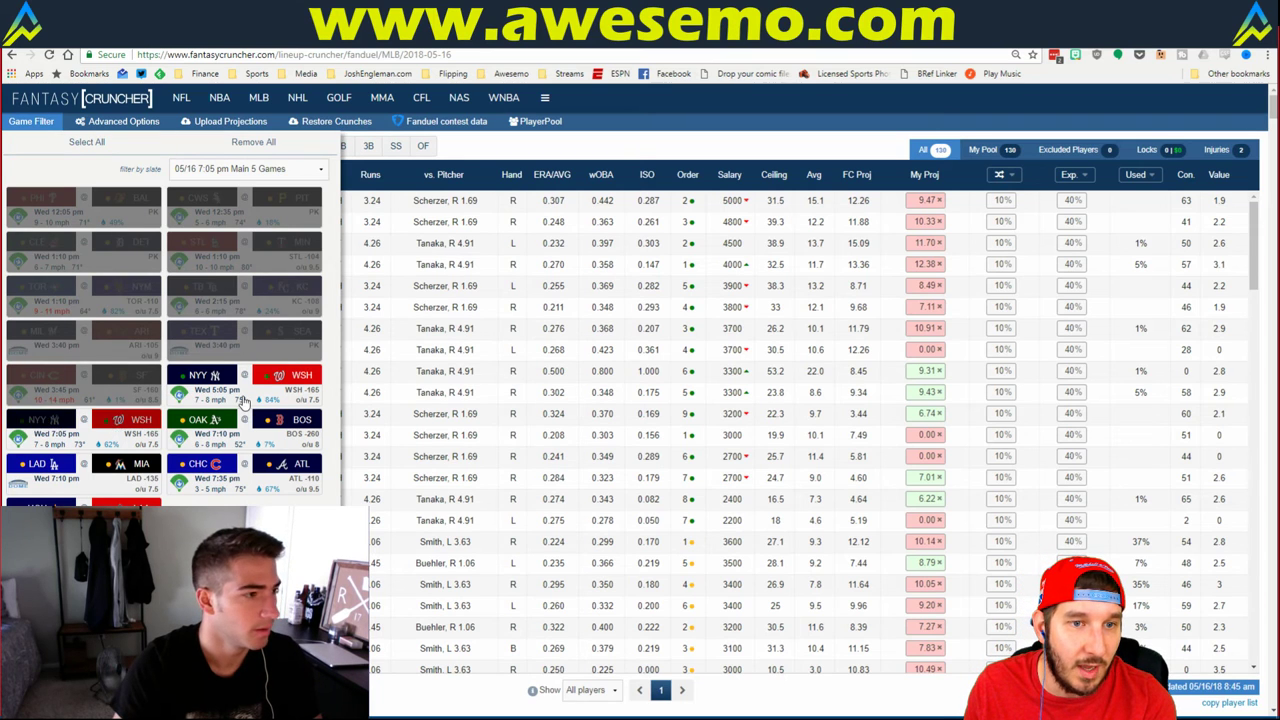
pyautogui.click(242, 400)
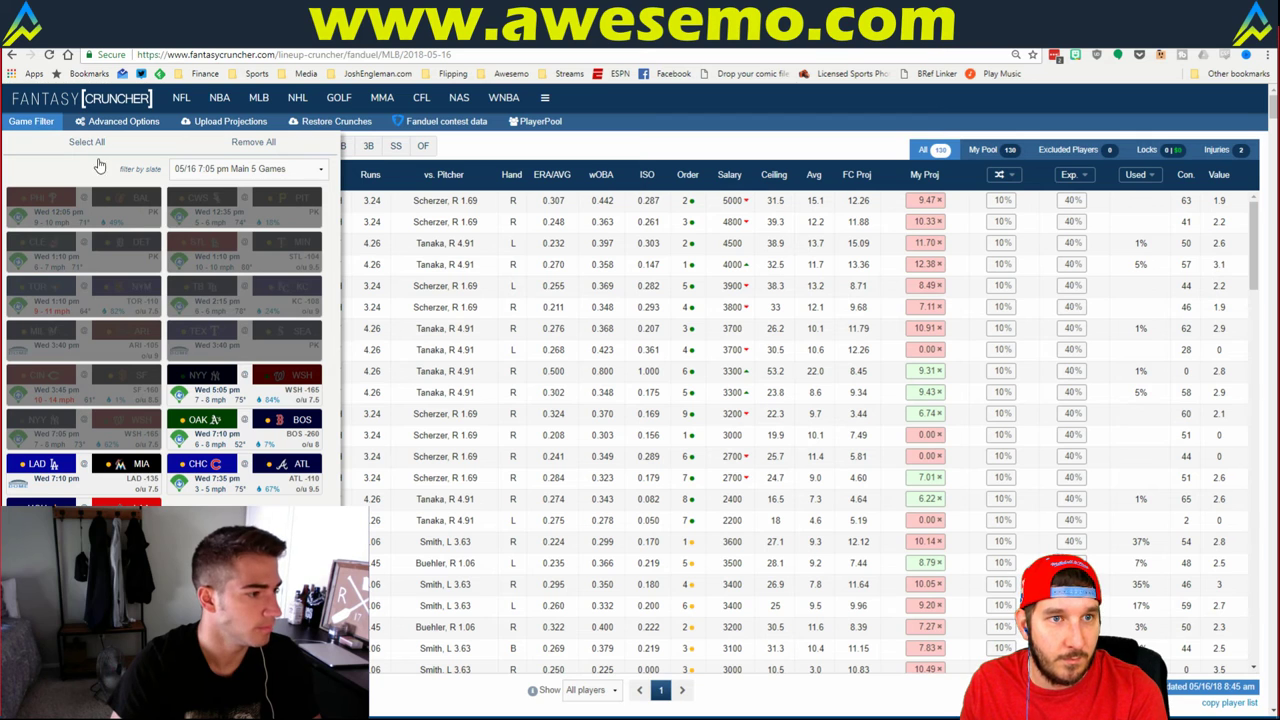
pyautogui.click(38, 122)
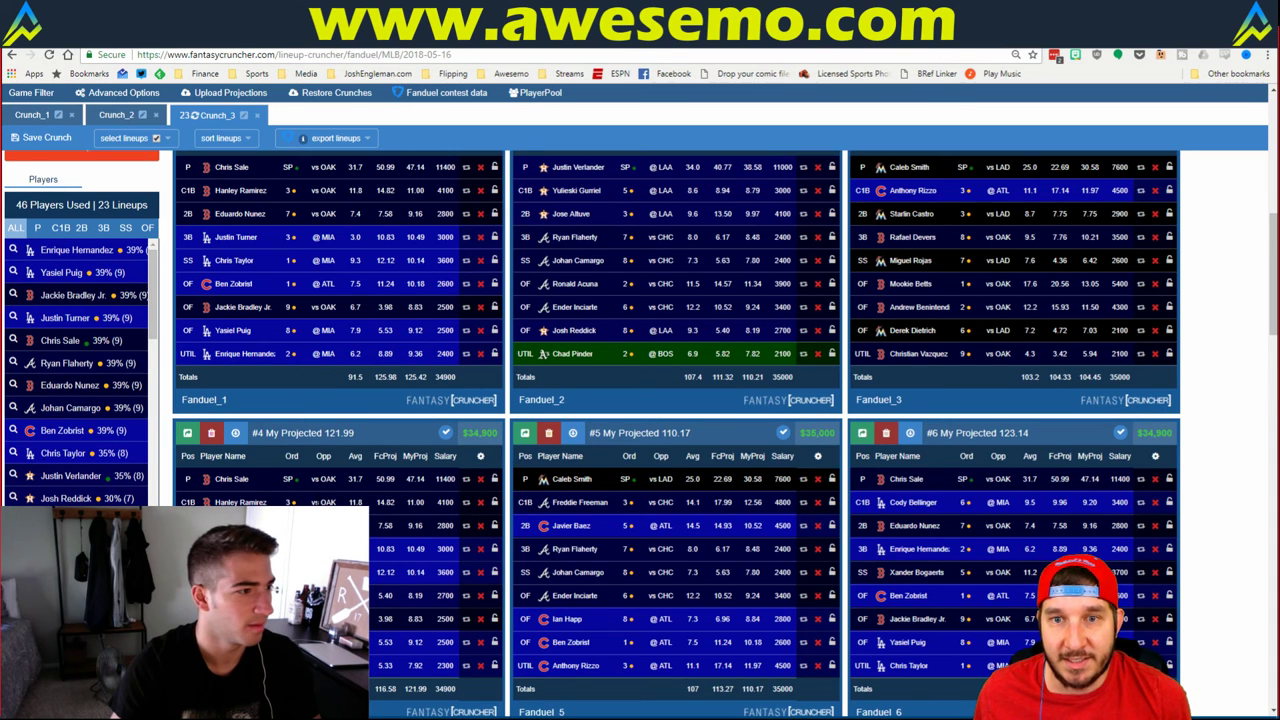
# - List only the pitchers used in the running FanDuel Crunch_3 and review their exposure
pyautogui.hotkey('alt', 'Tab')
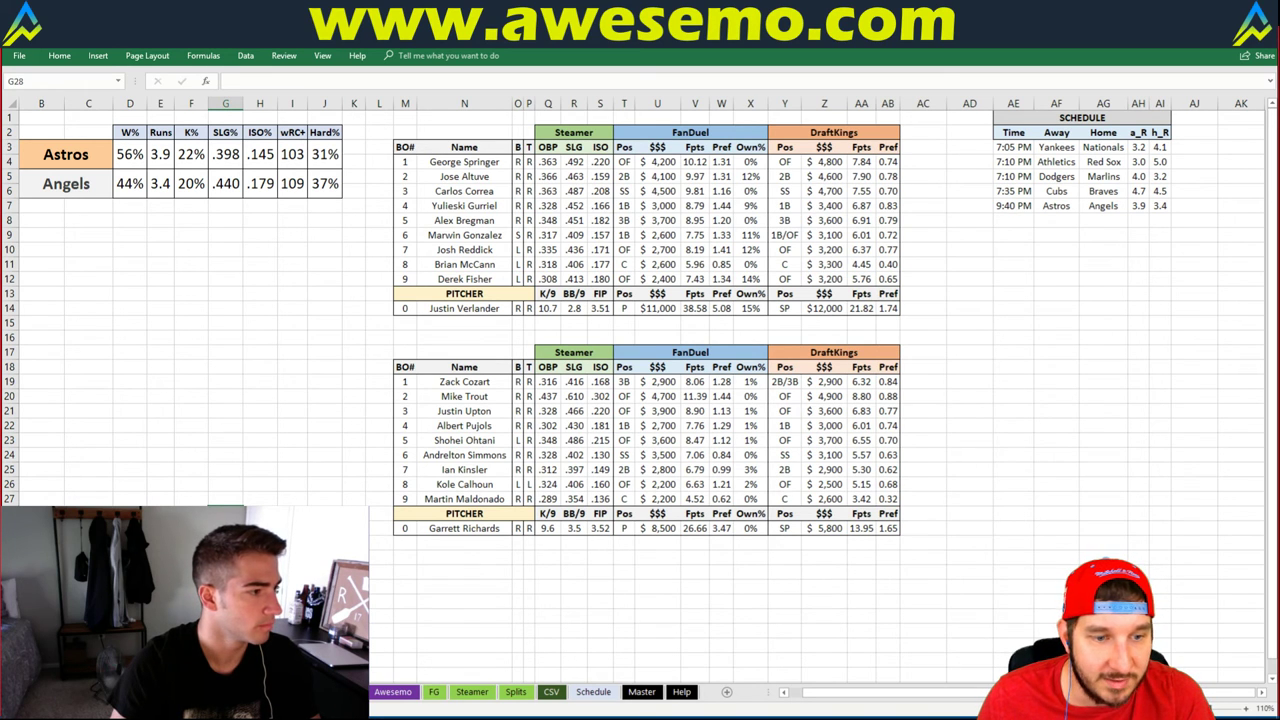
pyautogui.hotkey('alt', 'Tab')
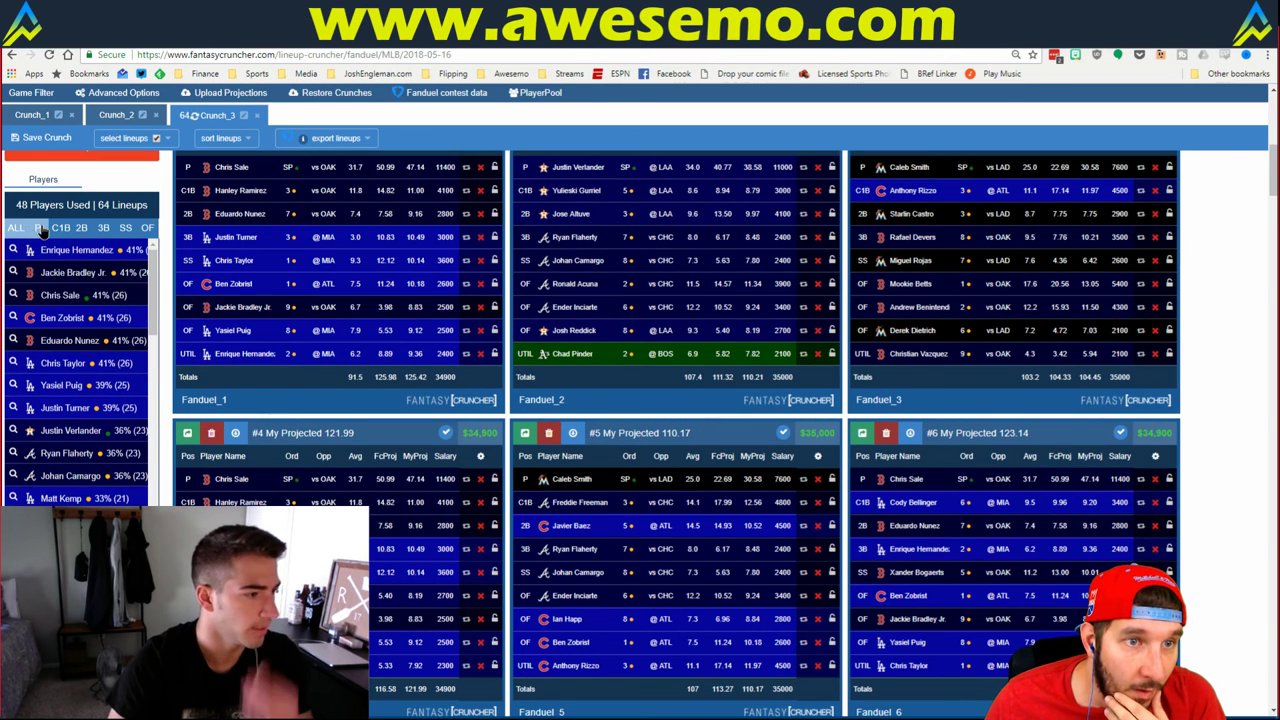
pyautogui.click(38, 228)
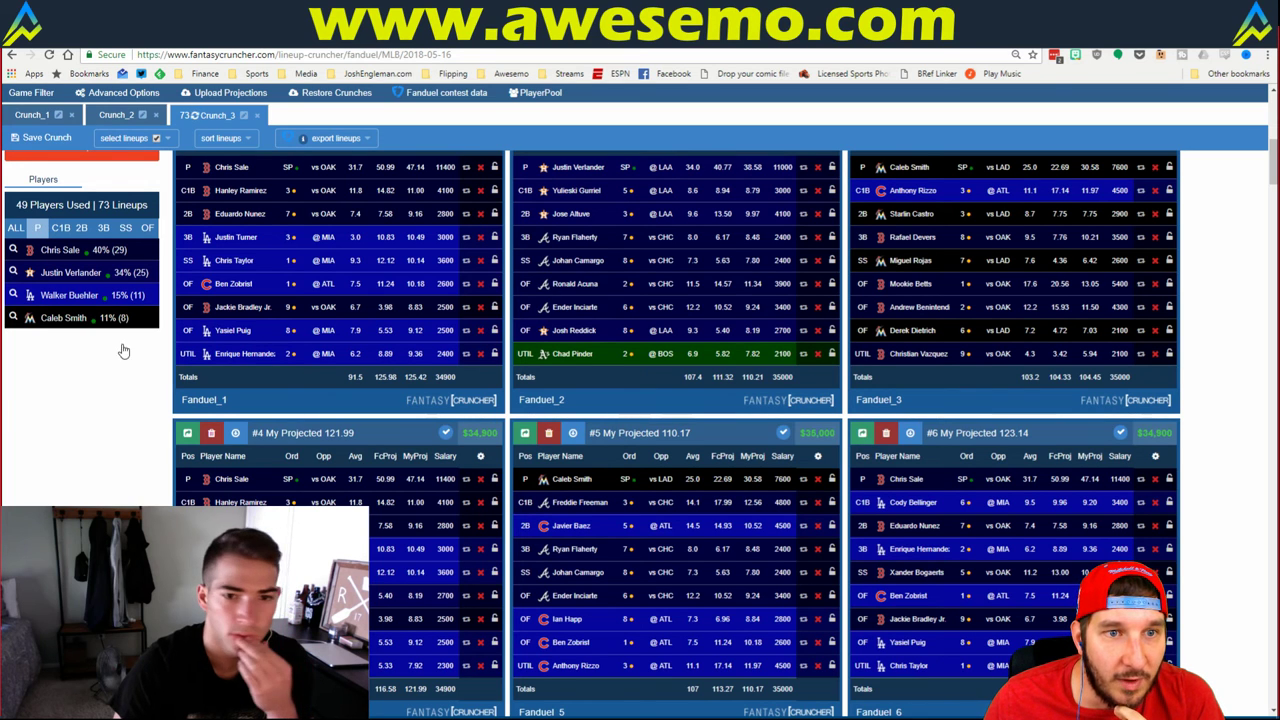
pyautogui.scroll(3, 267, 177)
pyautogui.scroll(1, 267, 177)
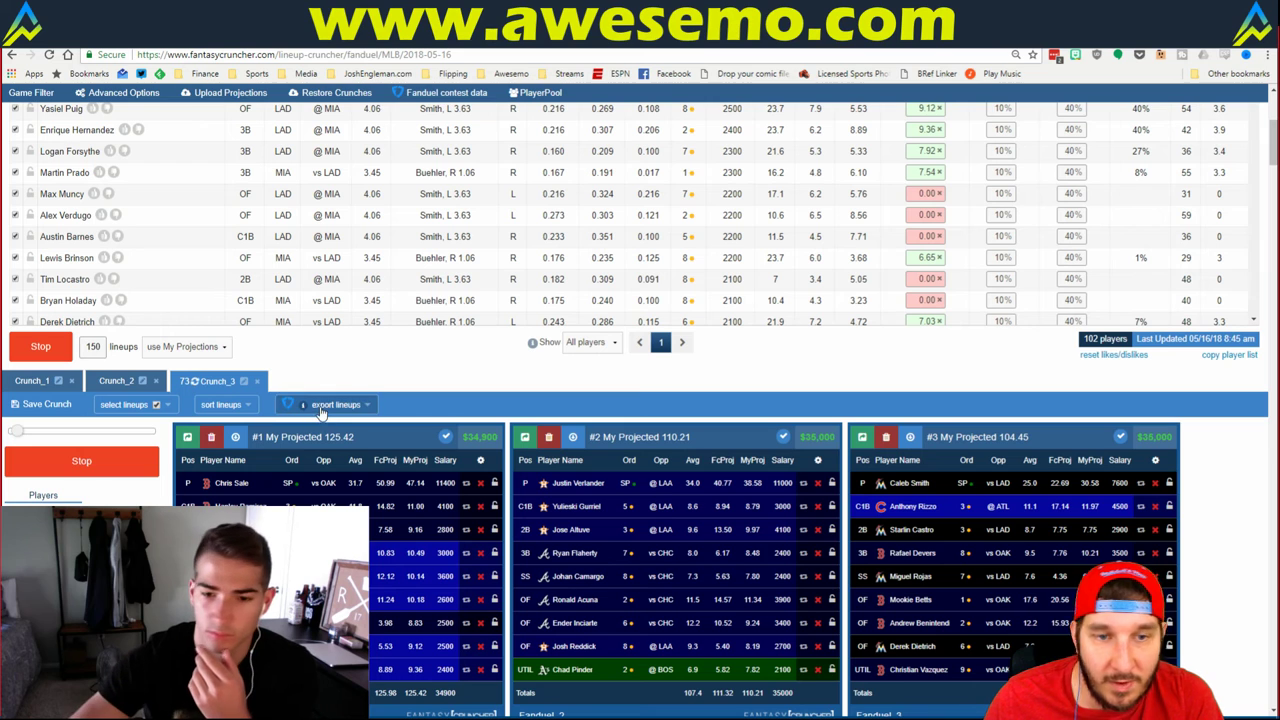
# - Sort the Crunch_3 lineups by My Projected in descending order and examine the highest-projected ones
pyautogui.click(244, 410)
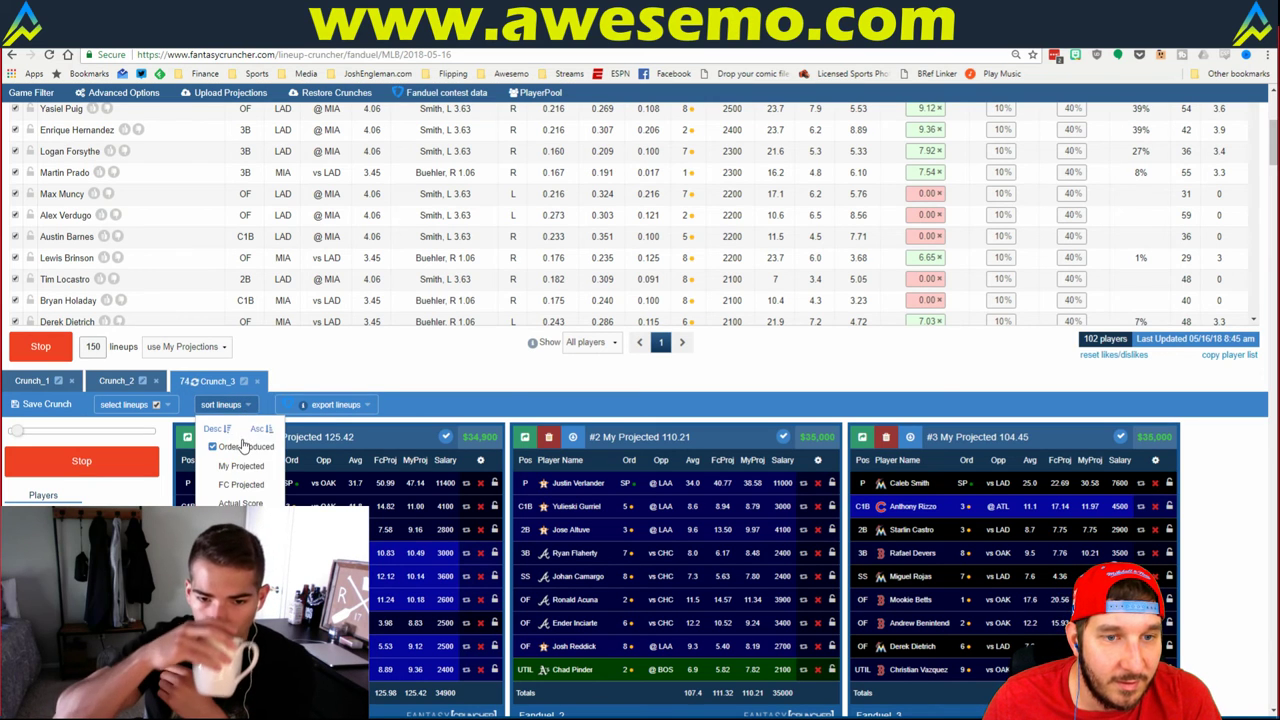
pyautogui.click(476, 388)
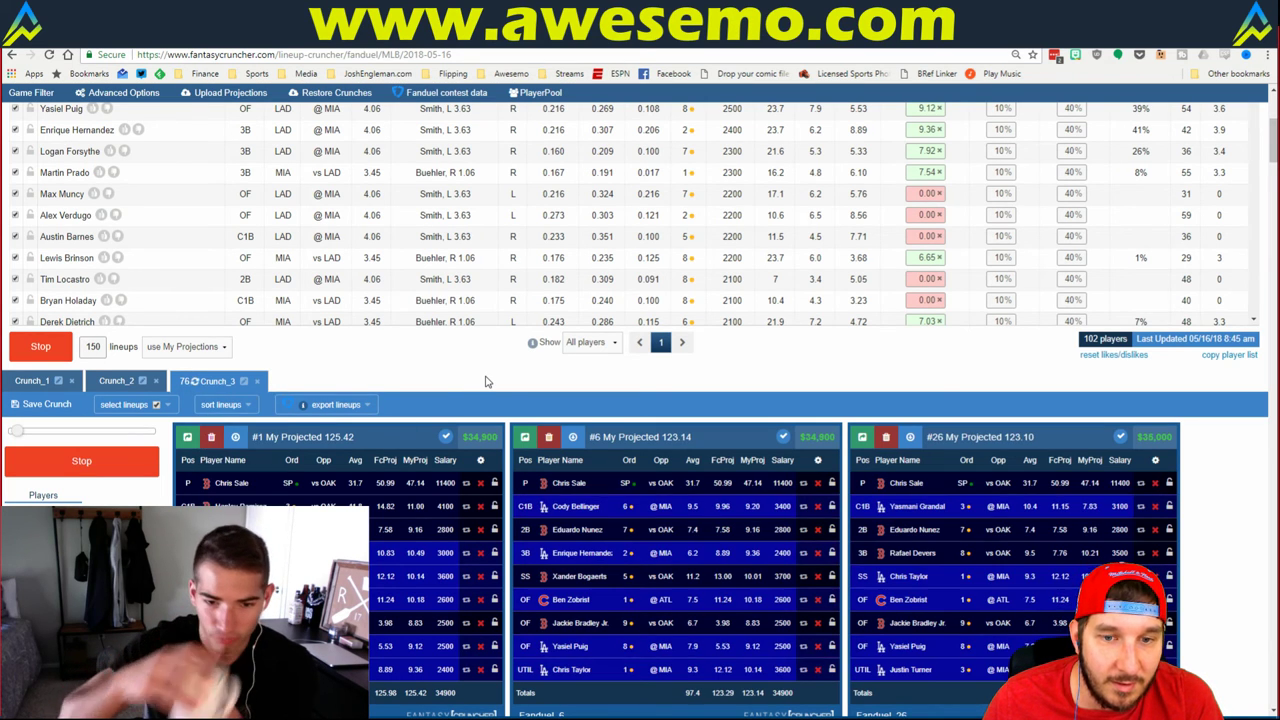
pyautogui.scroll(-1, 713, 421)
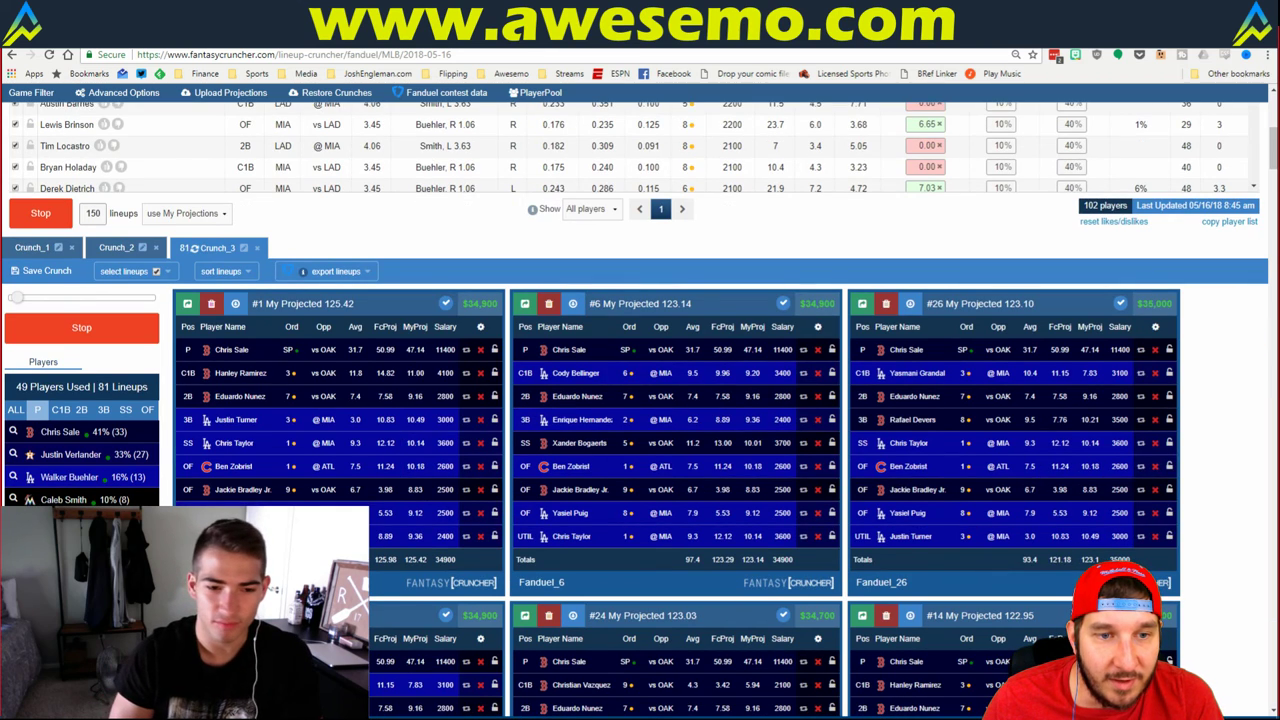
pyautogui.scroll(-2, 640, 400)
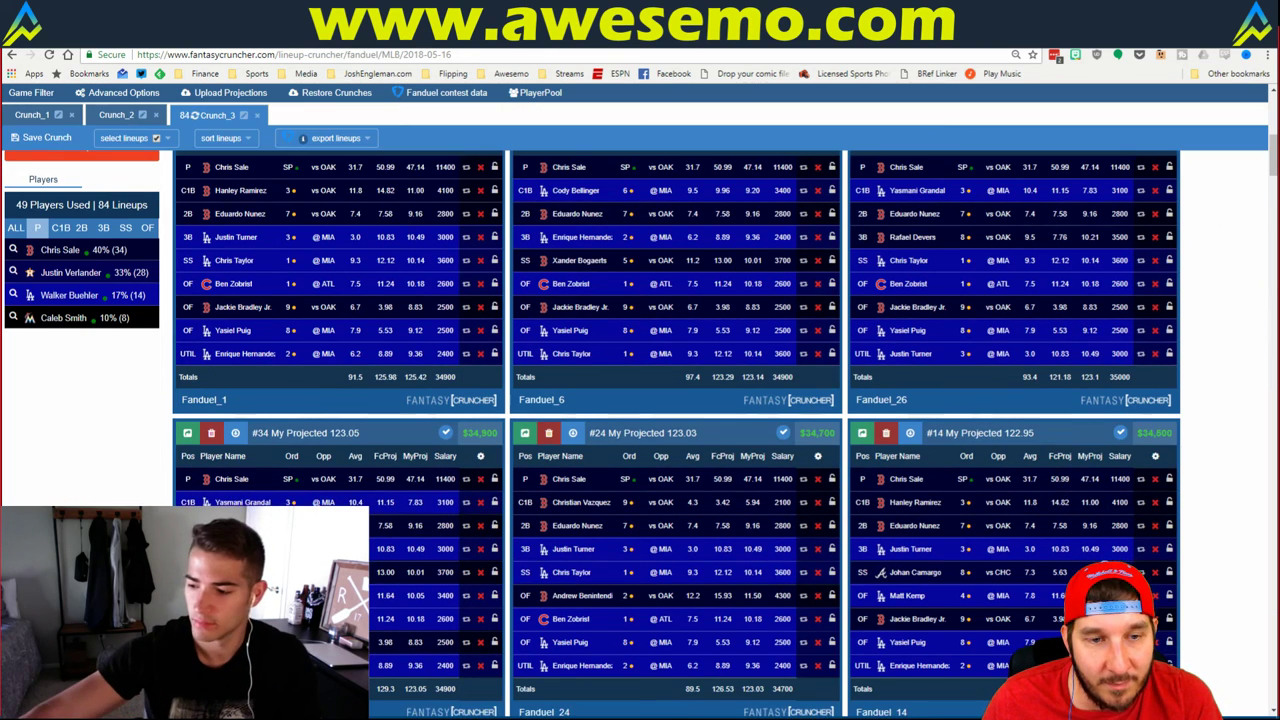
pyautogui.scroll(-1, 675, 430)
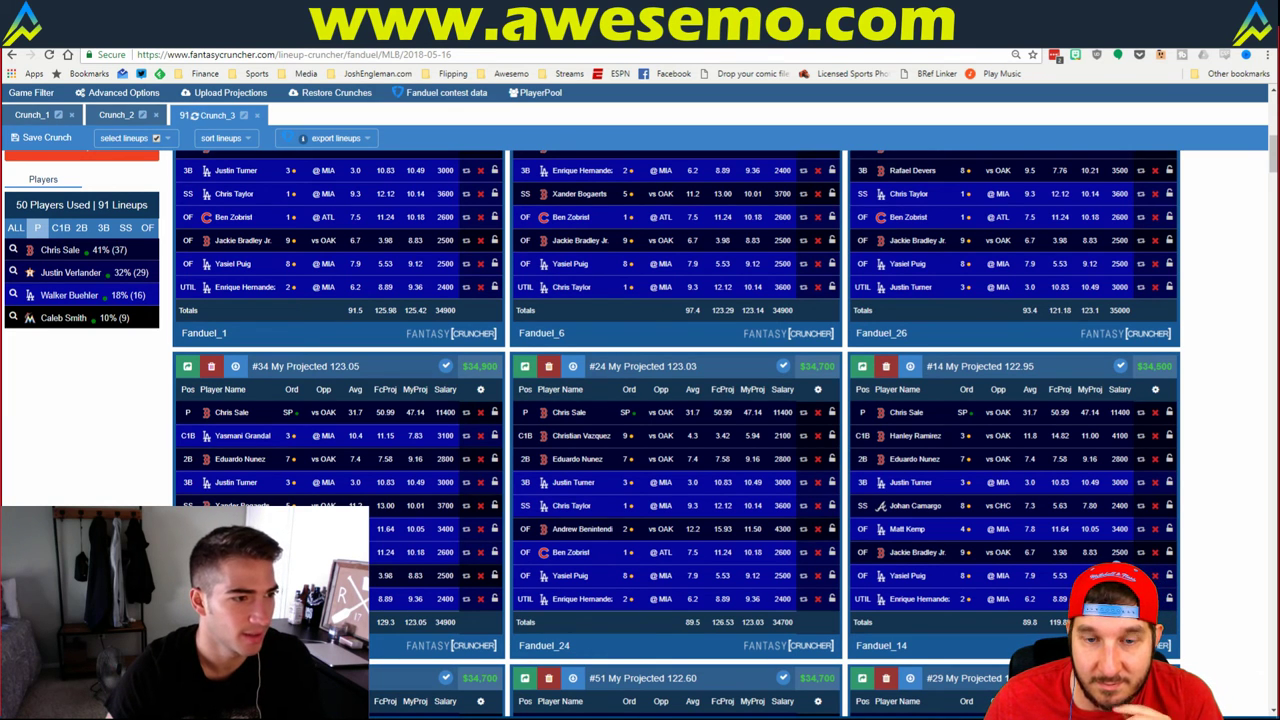
# - Close the confirmed-lineups notice in FantasyCruncher and leave the refresh for another time
pyautogui.hotkey('alt', 'Tab')
pyautogui.click(298, 470)
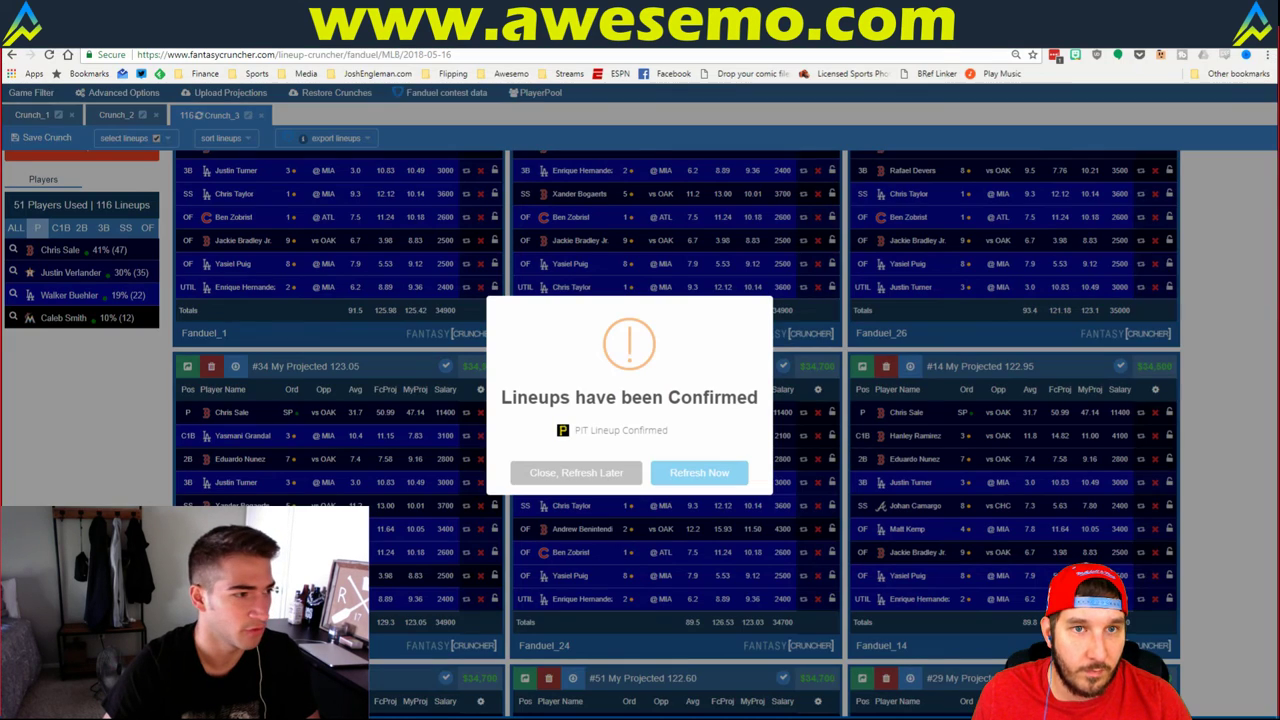
pyautogui.click(586, 466)
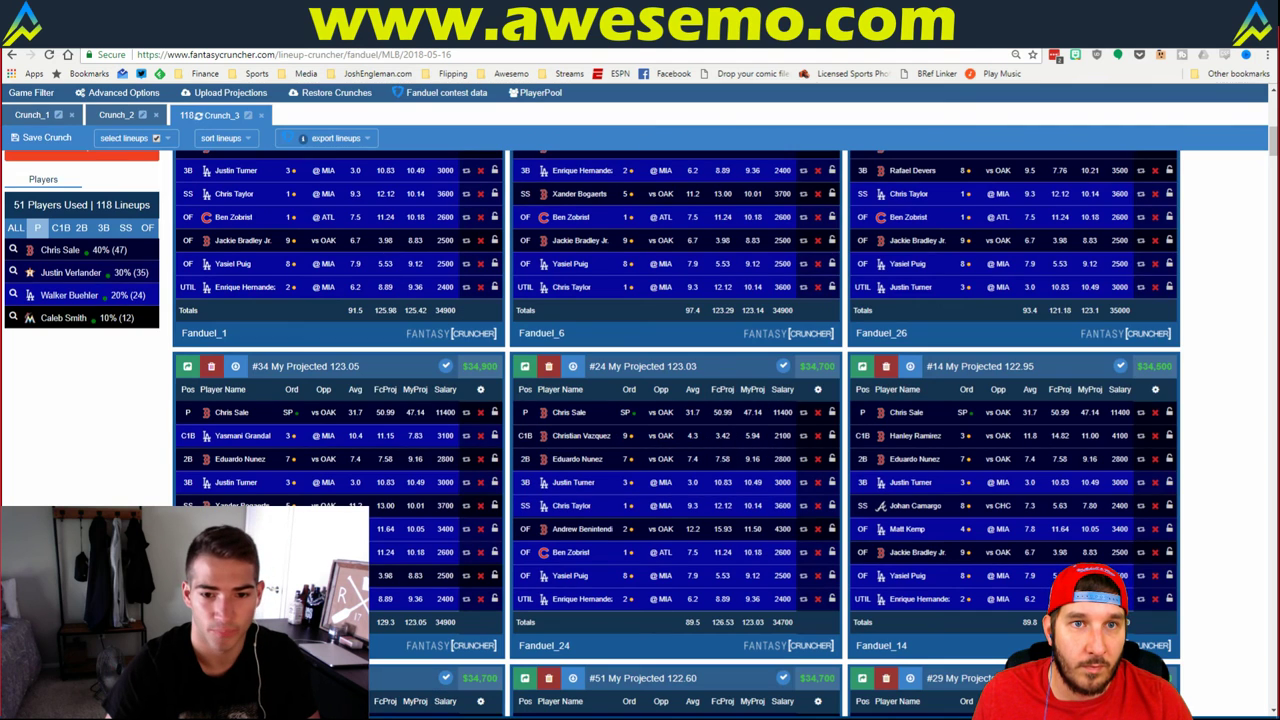
# - Open PlayLine in a new browser tab, enter the logged-in lobby and review the featured contests
pyautogui.hotkey('ctrl', 't')
pyautogui.write('play')
pyautogui.press('Return')
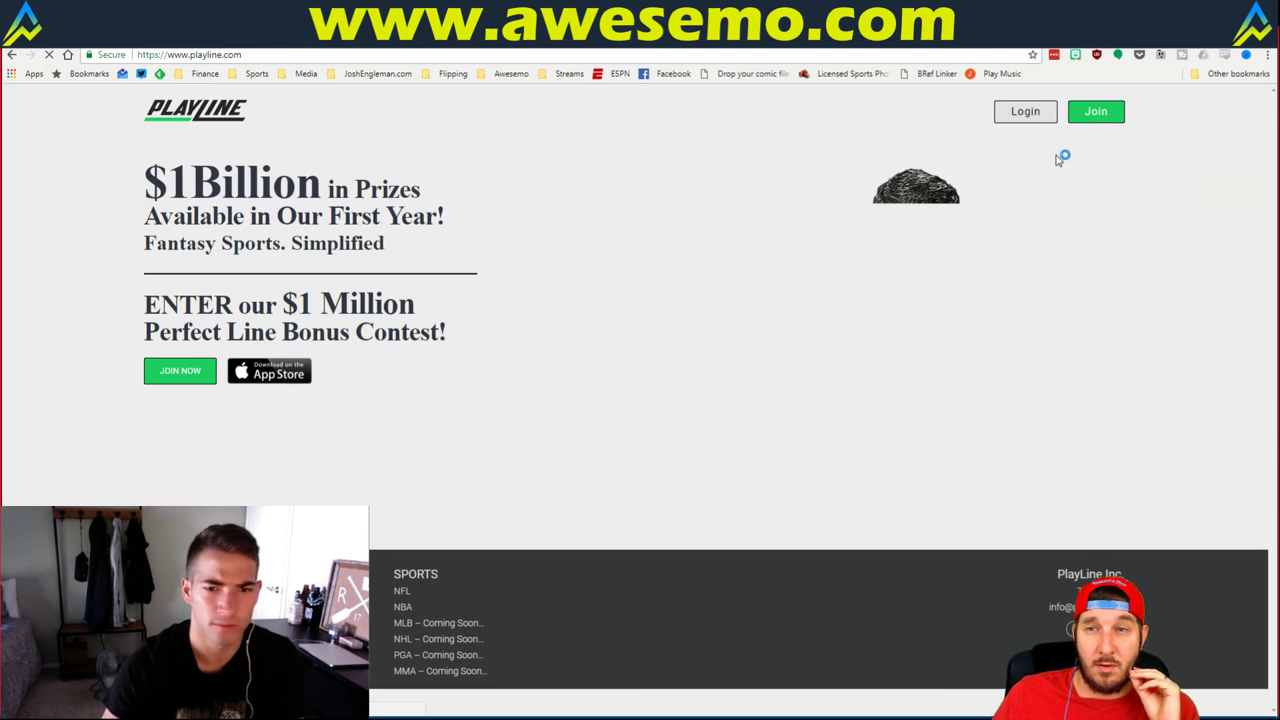
pyautogui.click(1031, 119)
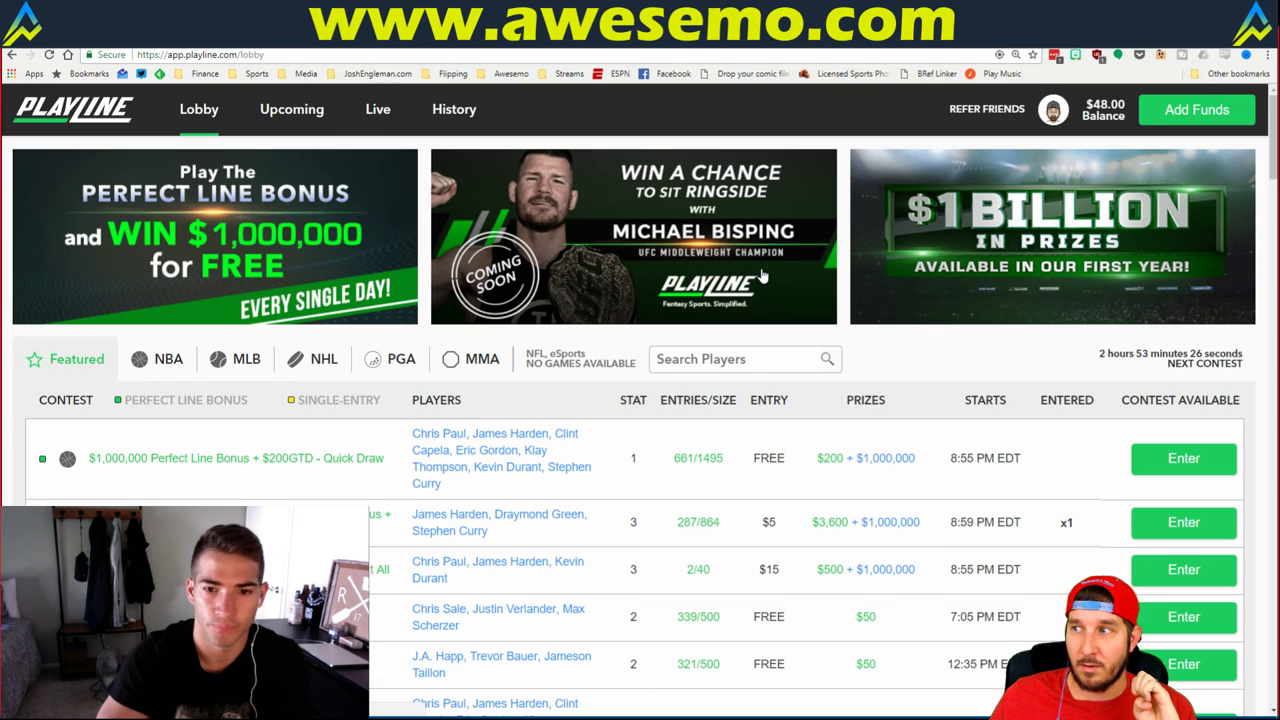
pyautogui.scroll(-1, 305, 372)
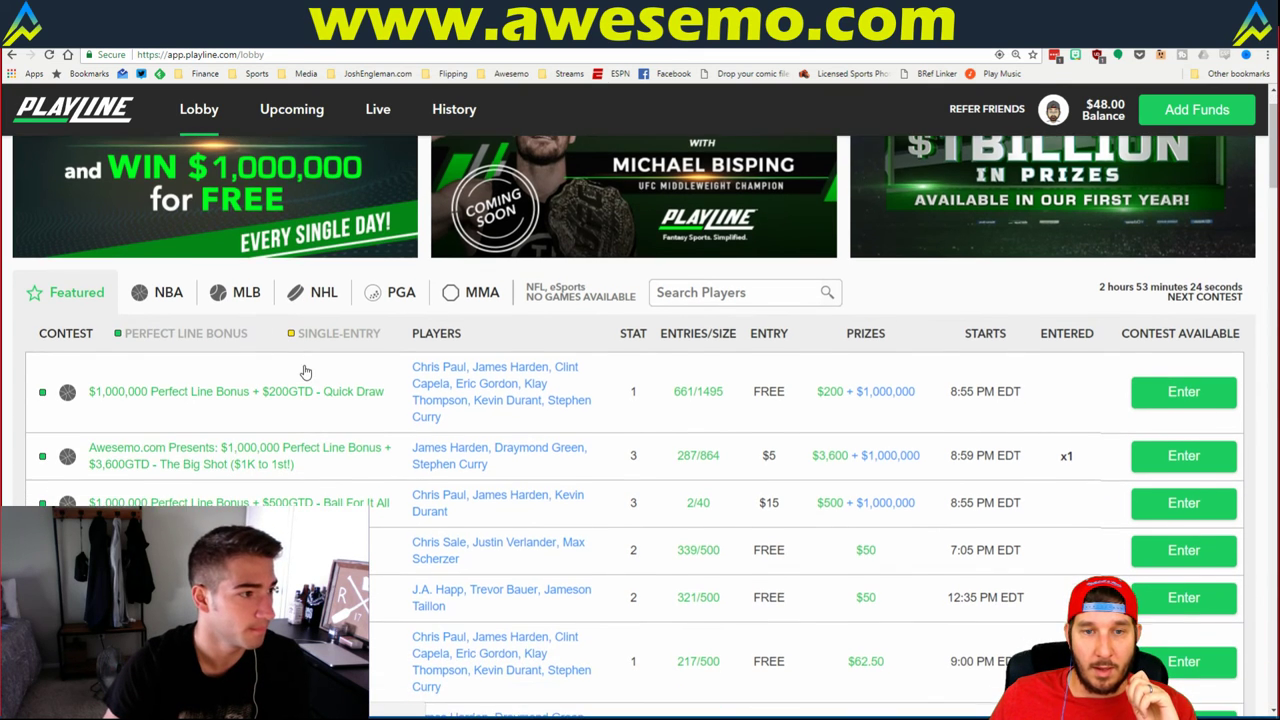
pyautogui.scroll(-2, 305, 372)
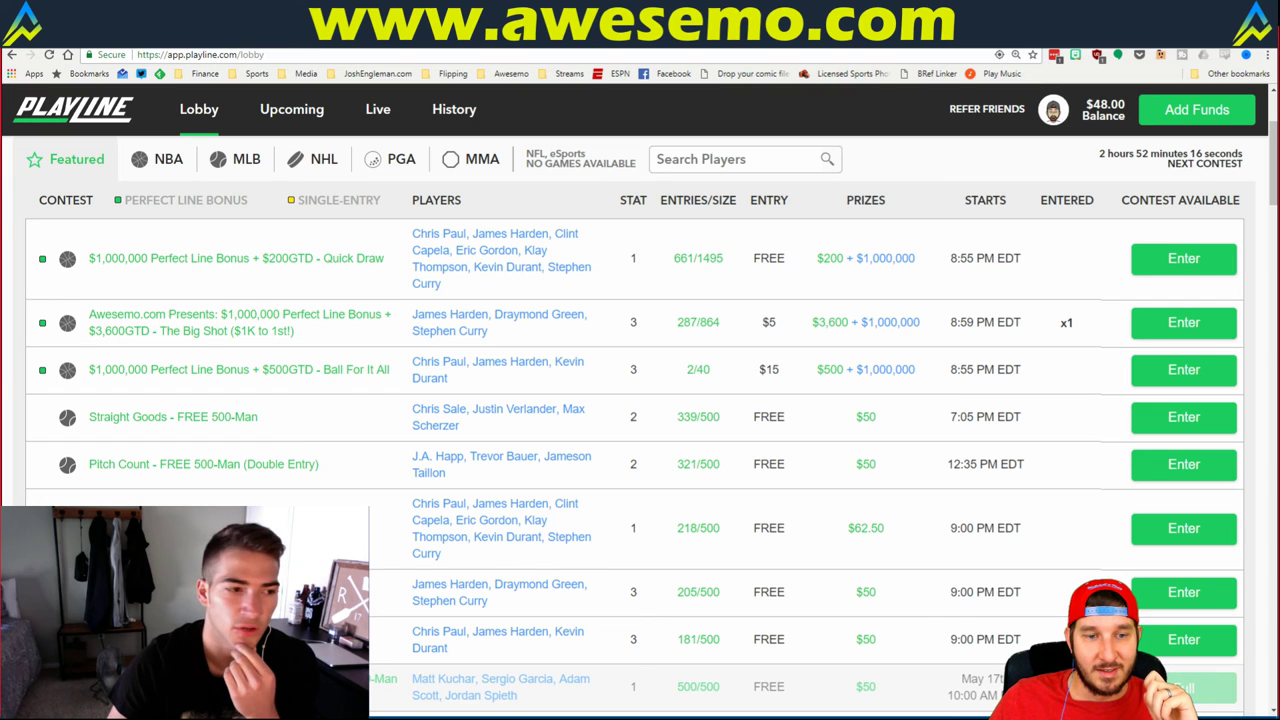
# - Switch back to the spreadsheet with the Astros and Angels matchup
pyautogui.hotkey('alt', 'Tab')
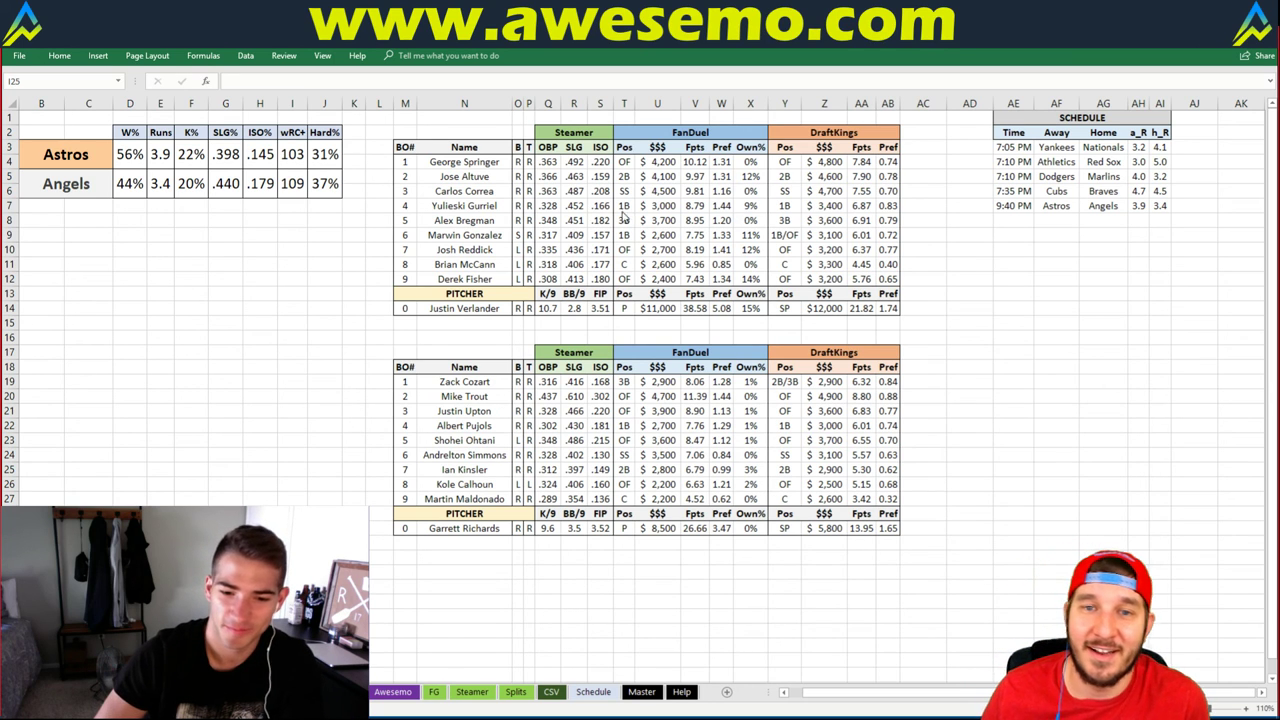
pyautogui.hotkey('alt', 'Tab')
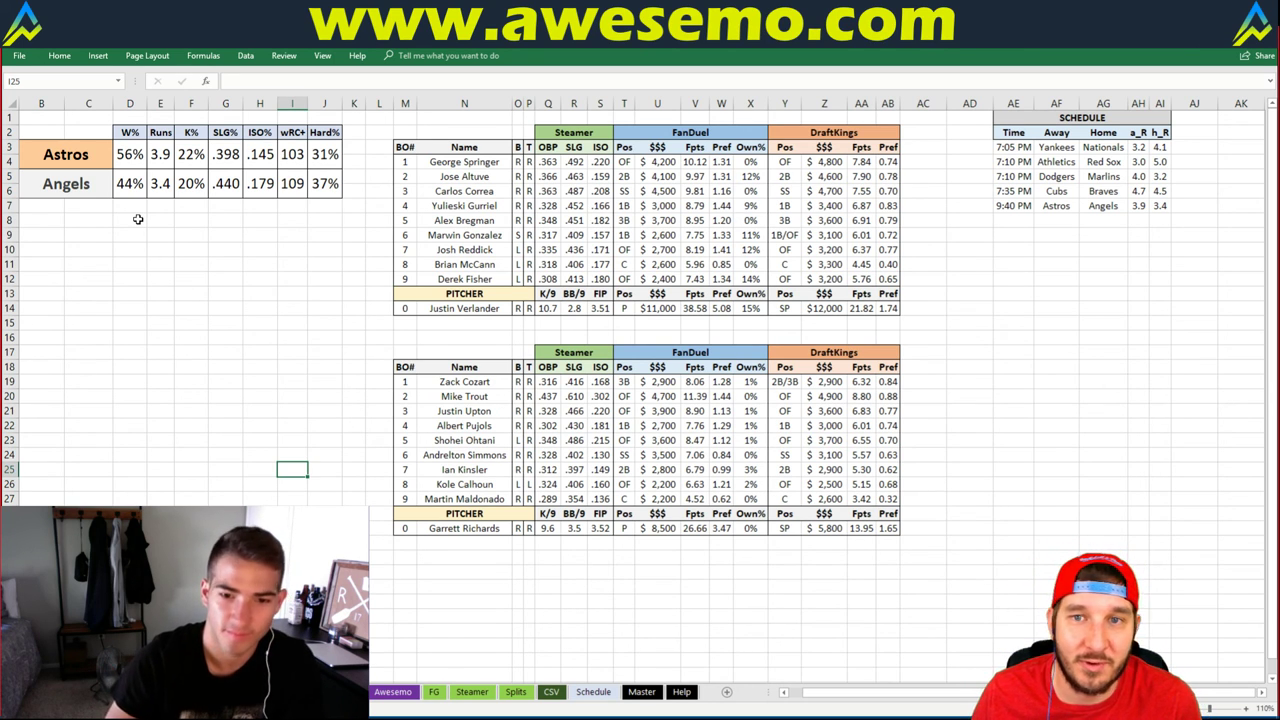
pyautogui.click(138, 219)
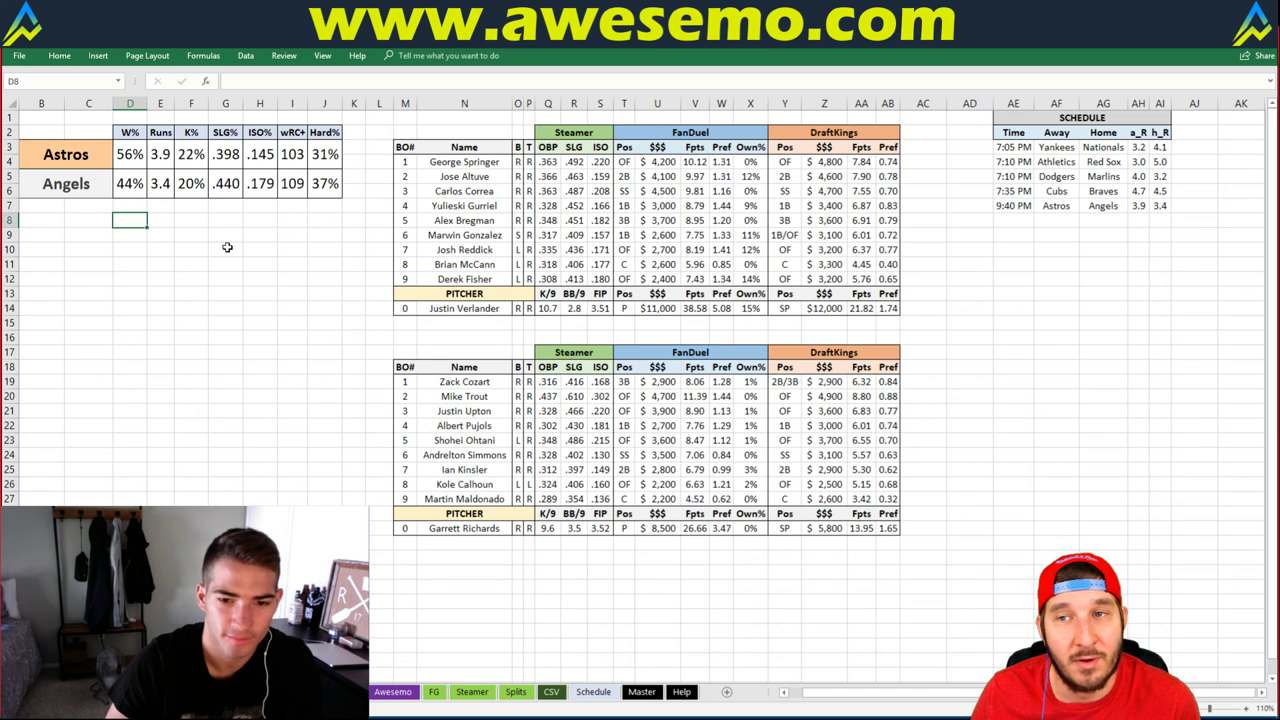
pyautogui.click(310, 262)
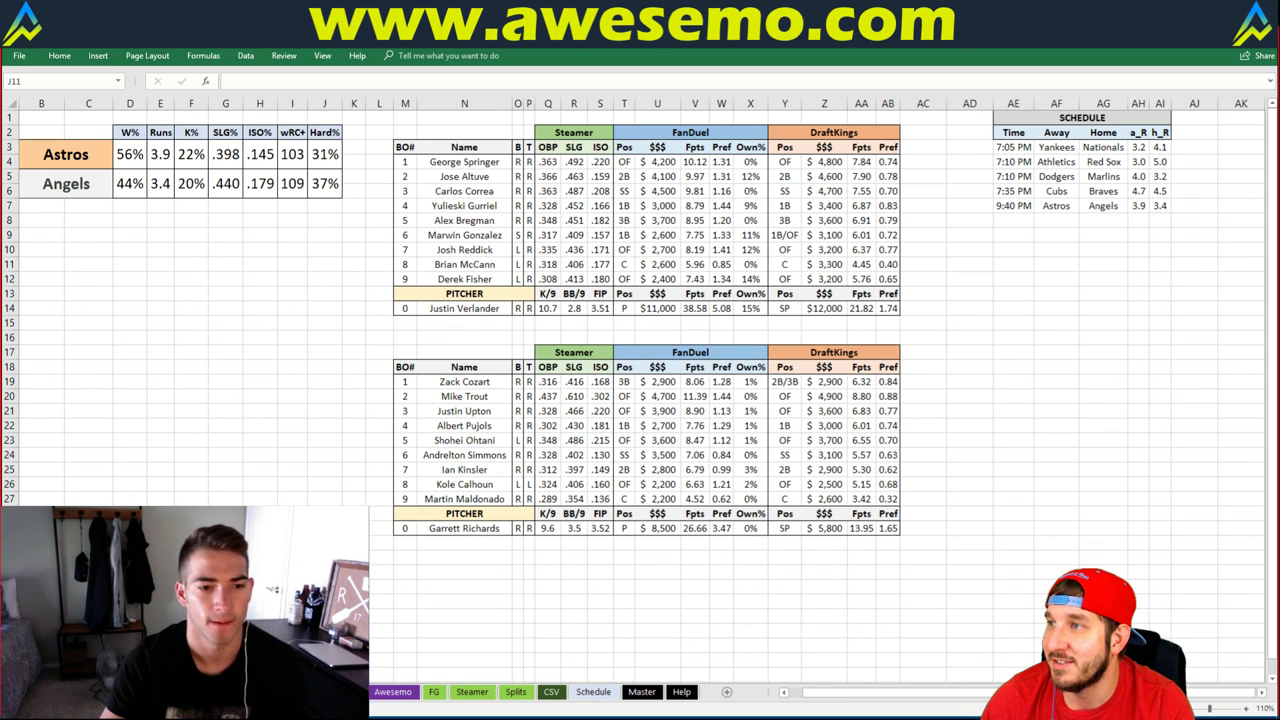
pyautogui.click(324, 264)
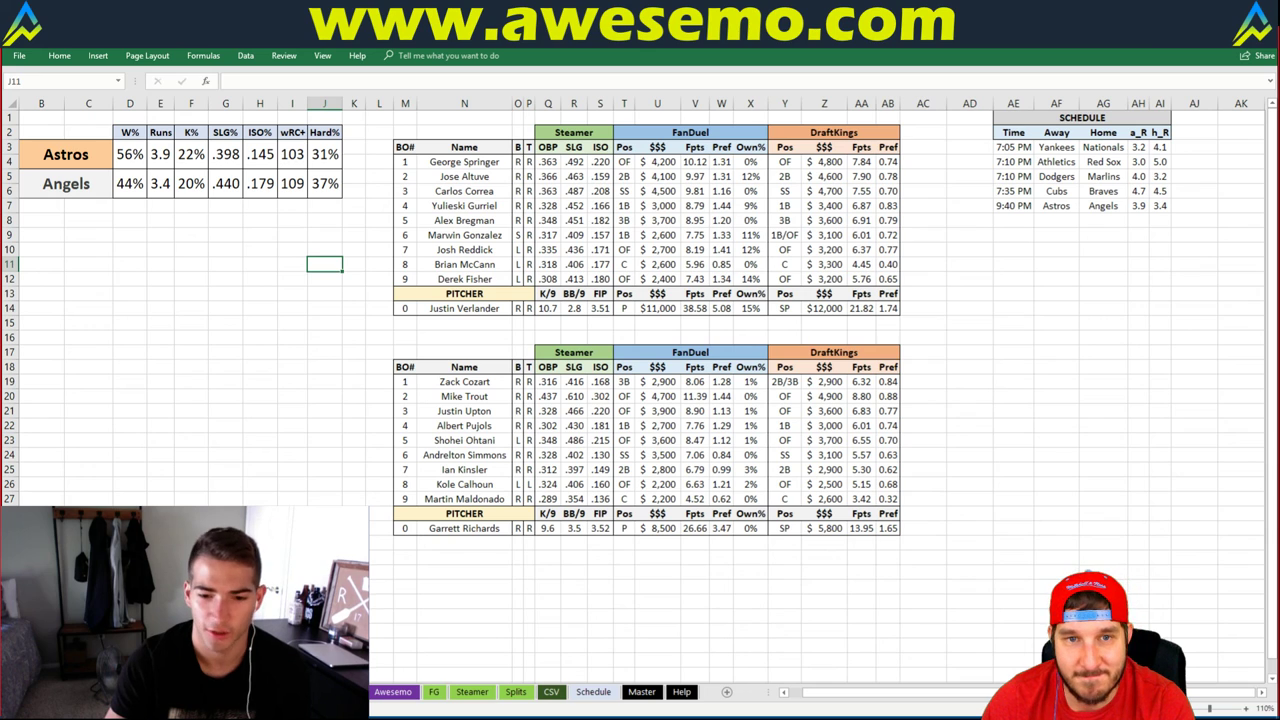
pyautogui.click(191, 296)
pyautogui.click(191, 251)
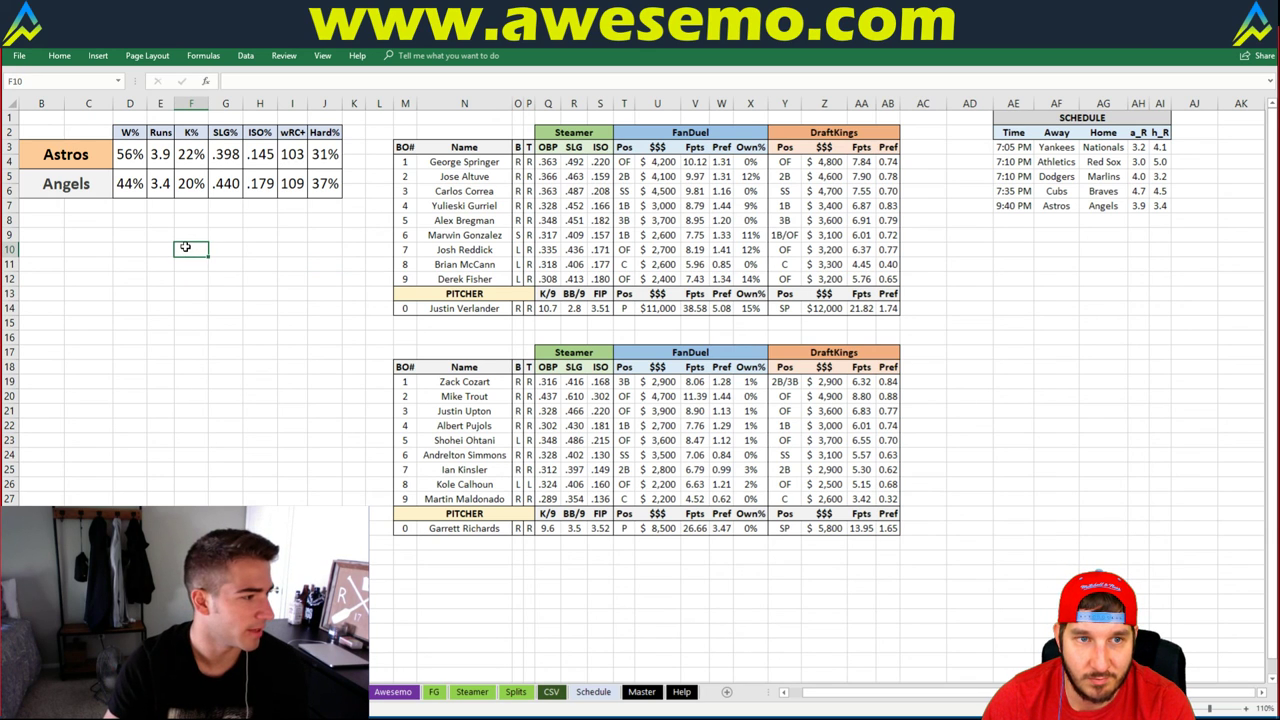